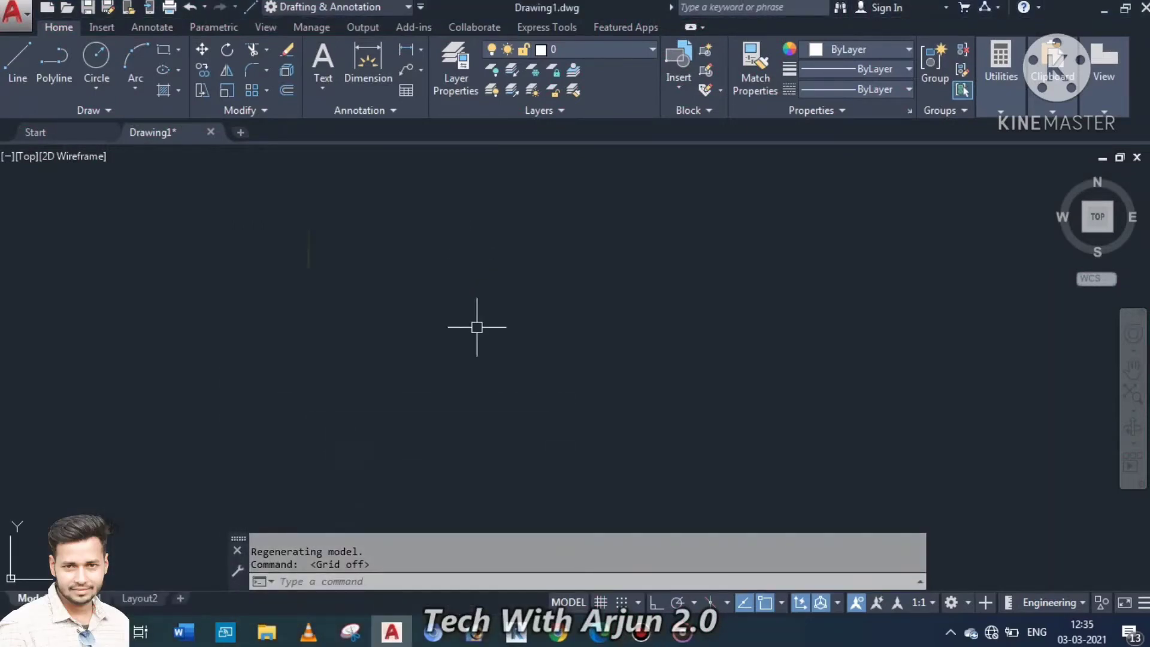
- Draw the bottom outer wall line 14' long to the left from a free start point, with ortho on
type("L")
key("Return")
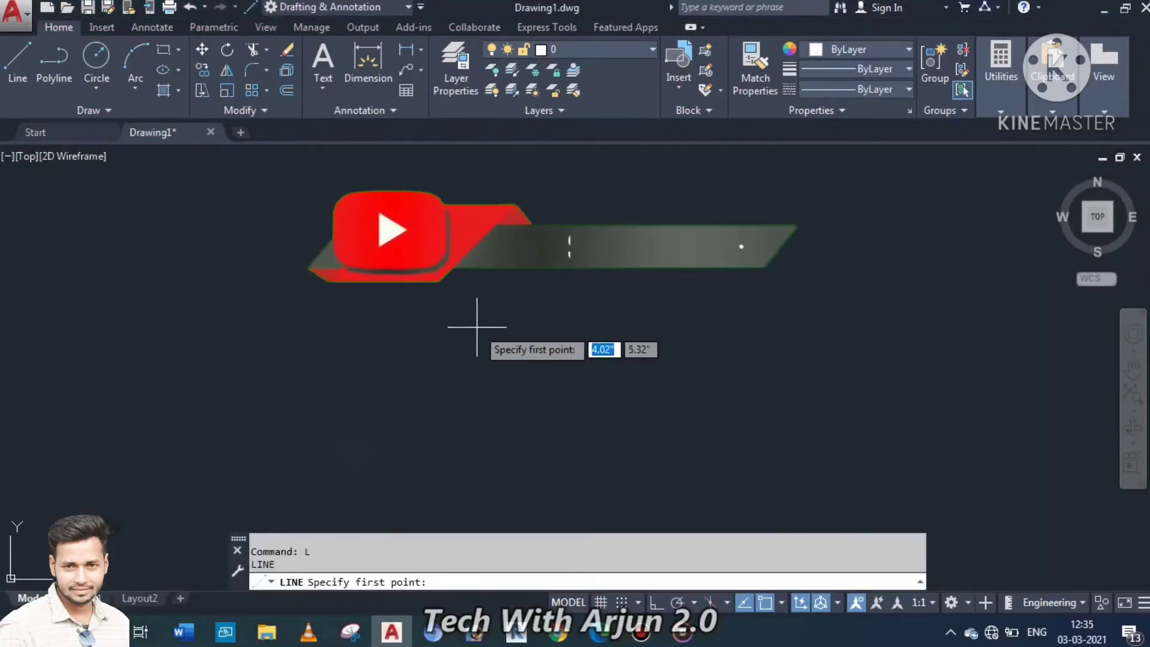
left_click(680, 450)
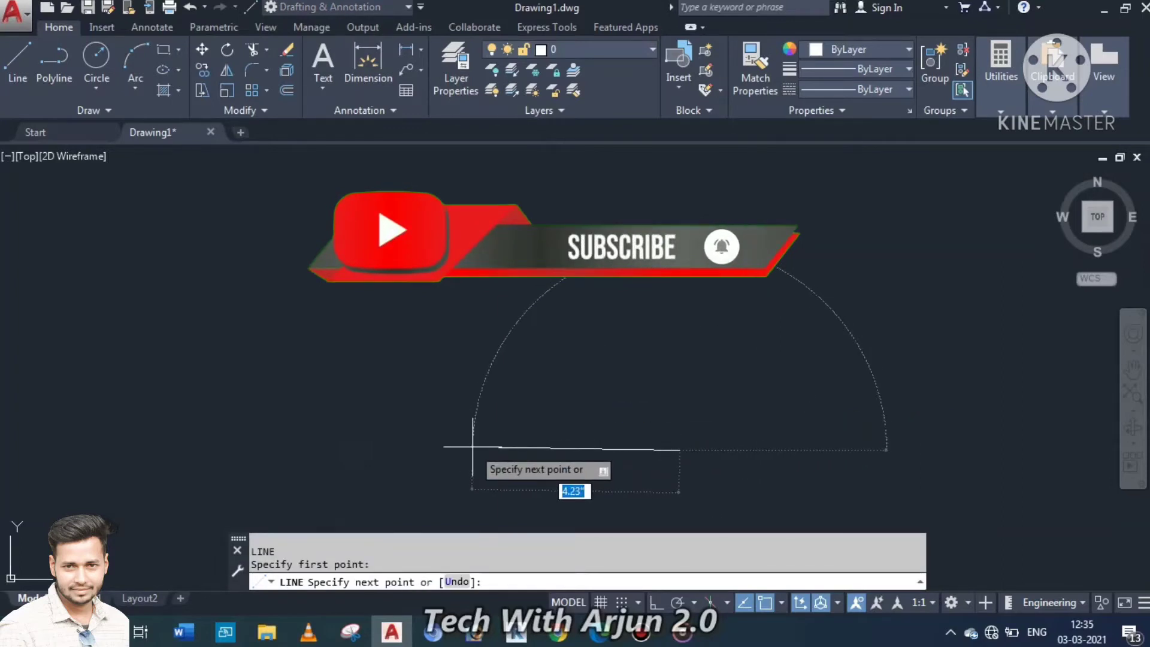
key("F8")
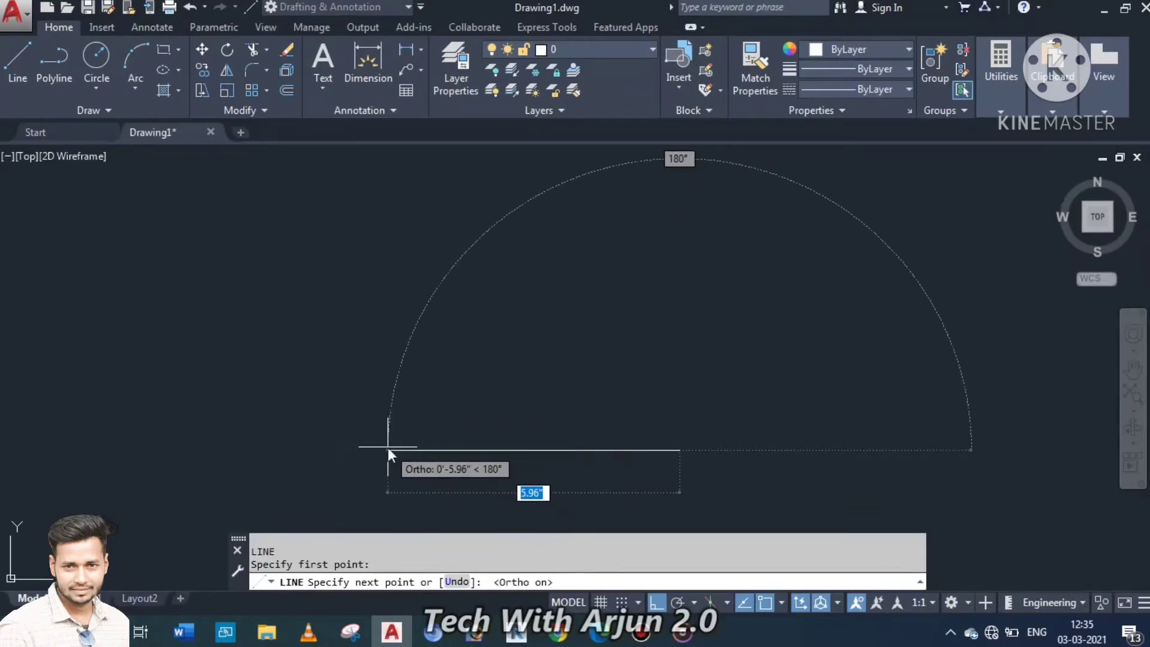
type("14'")
key("Return")
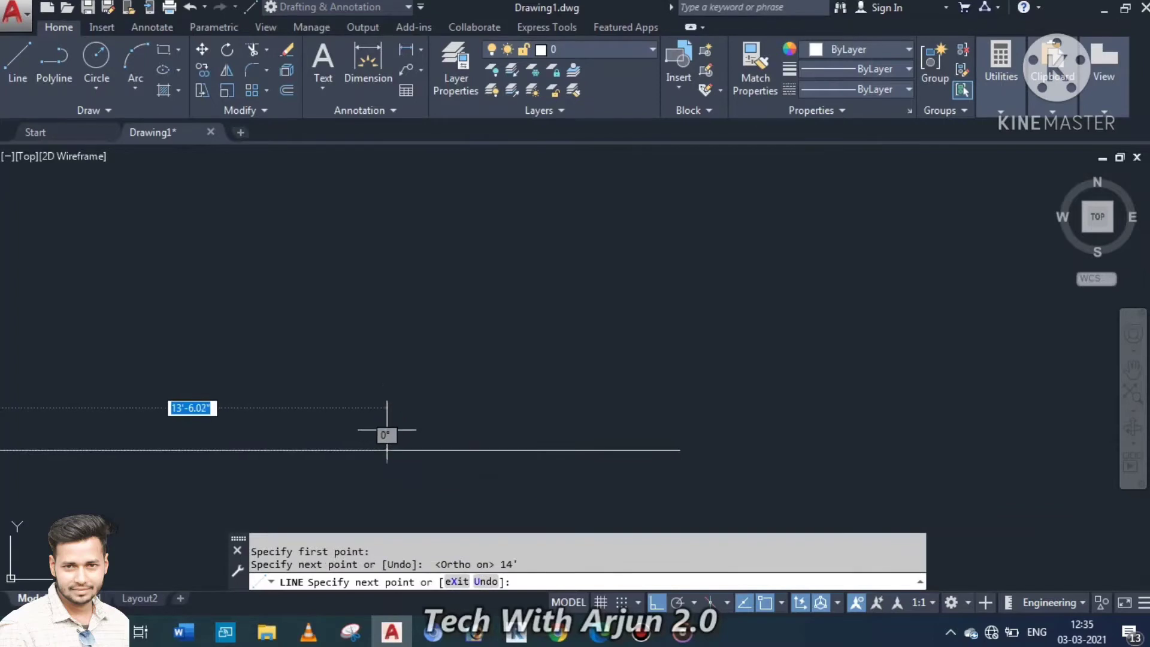
- Continue the outline with a 9' vertical line upward from the left end of the bottom wall line
scroll(321, 395, "down", 2)
middle_click_drag(348, 408, 812, 400)
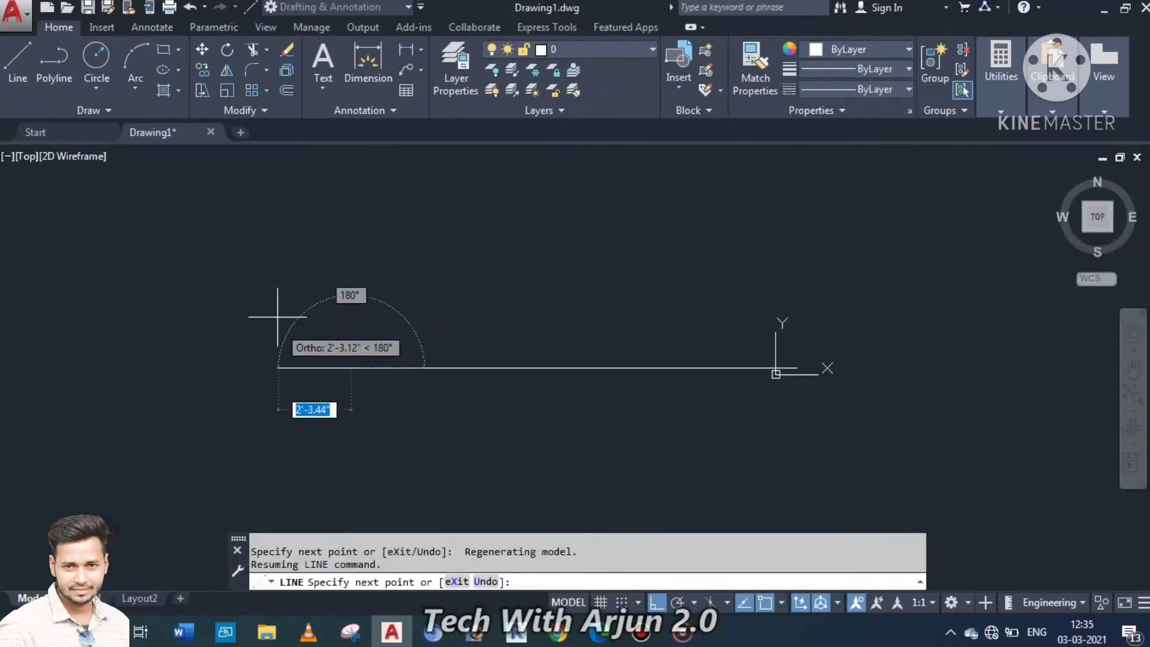
scroll(349, 236, "down", 3)
left_click(351, 240)
middle_click_drag(352, 244, 346, 390)
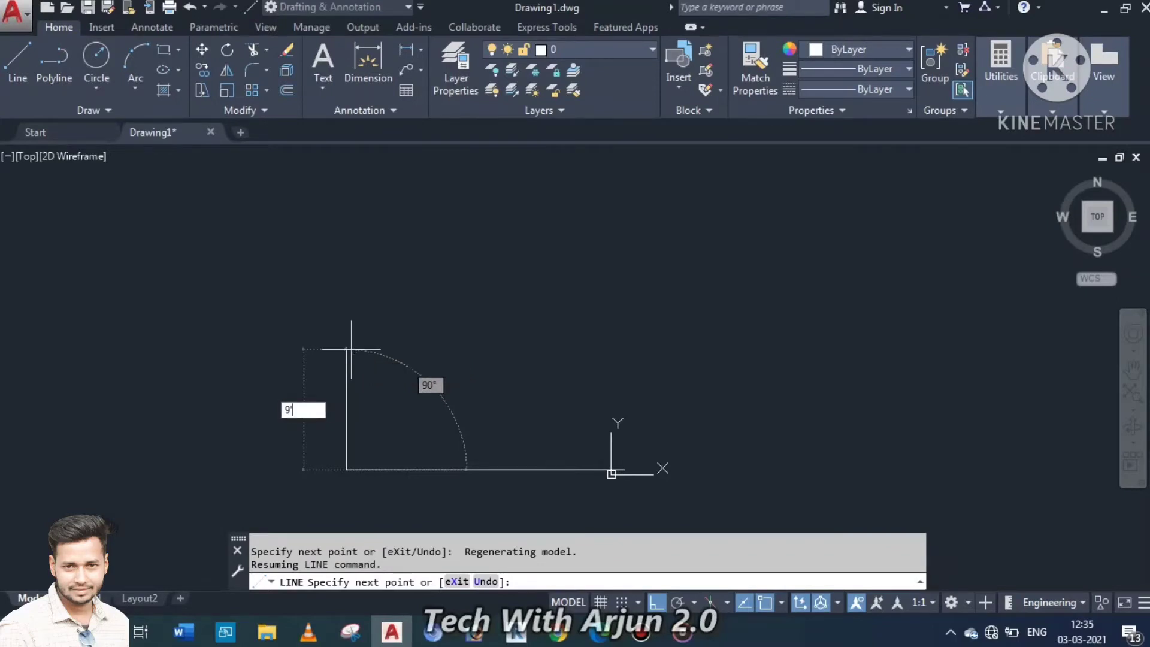
key("Return")
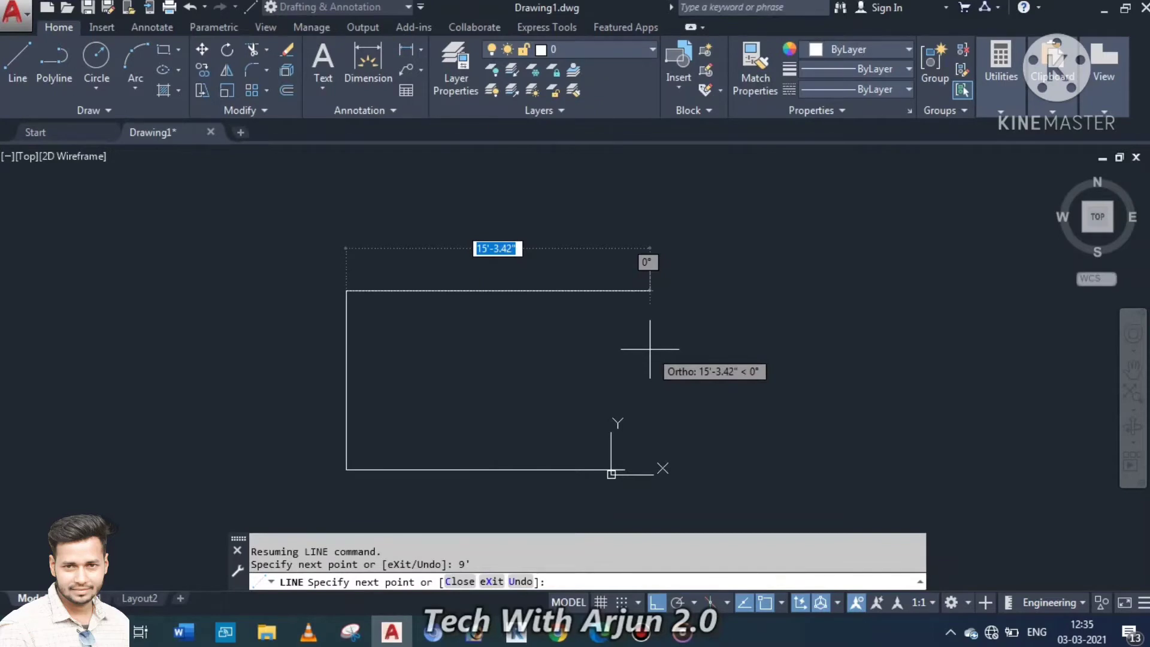
- Continue the outline 14' to the right and 6' down, and end the line chain there
type("14")
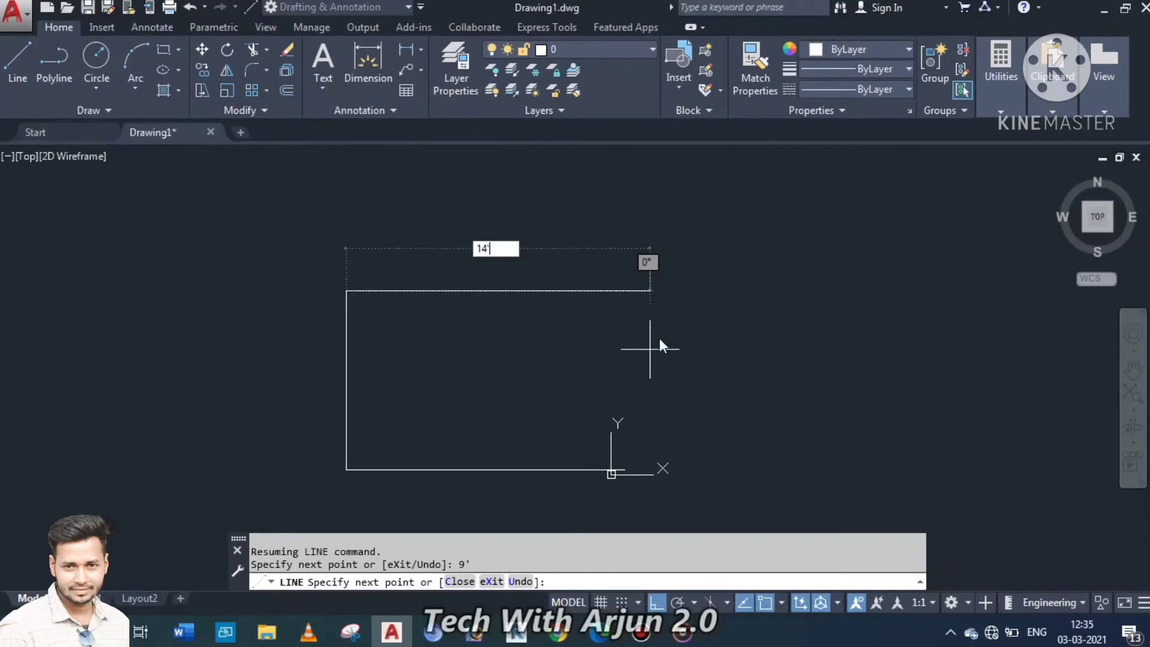
type("'")
key("Return")
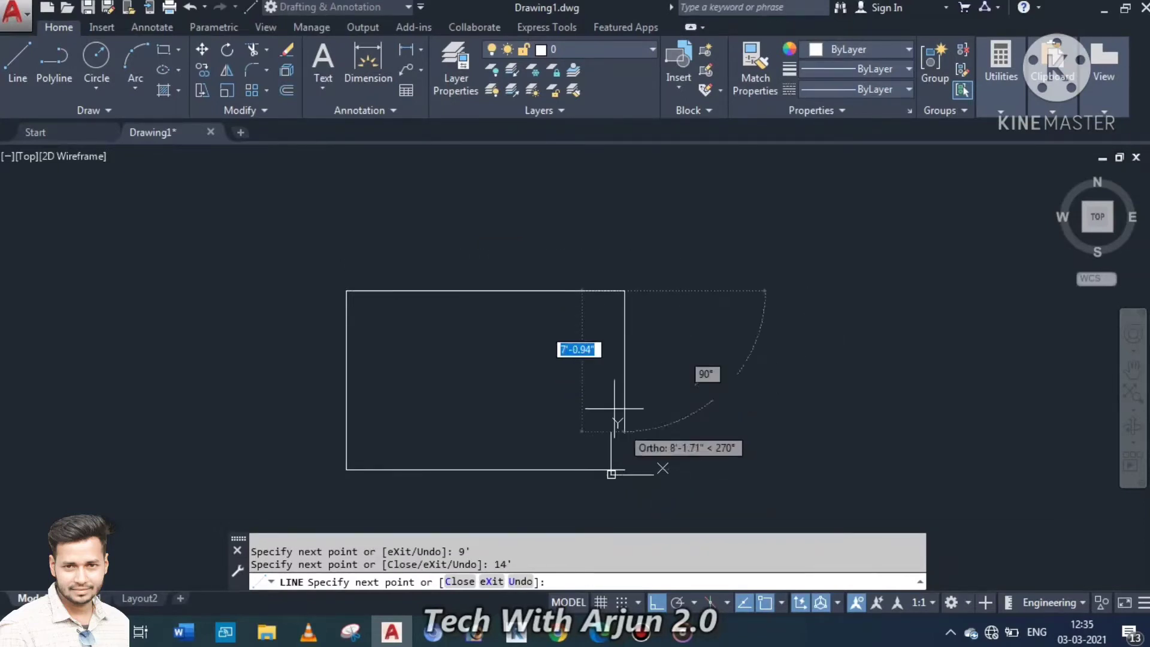
type("6'")
key("Return")
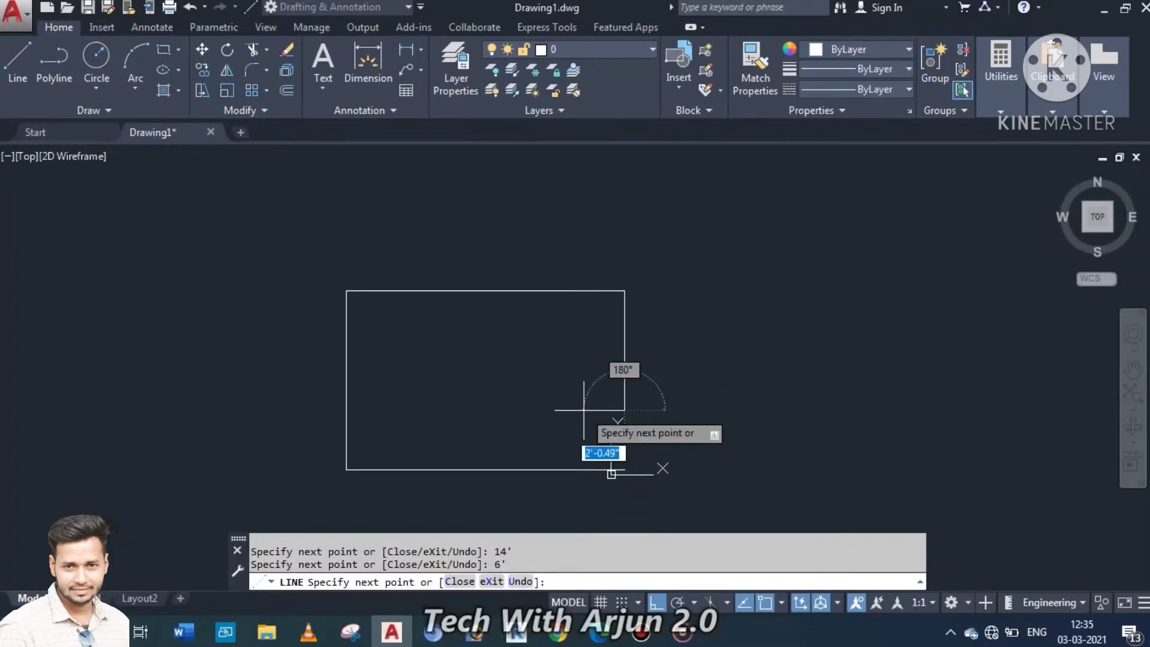
key("Escape")
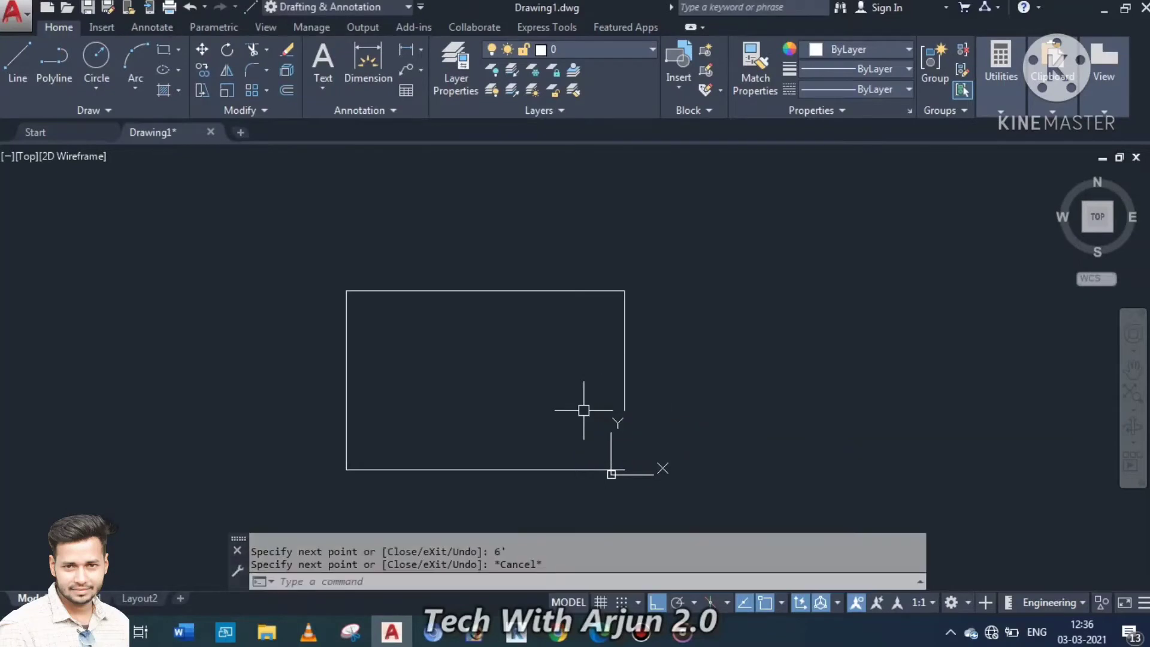
- Offset the top and left outer wall lines 9" toward the inside of the room
type("o")
key("Return")
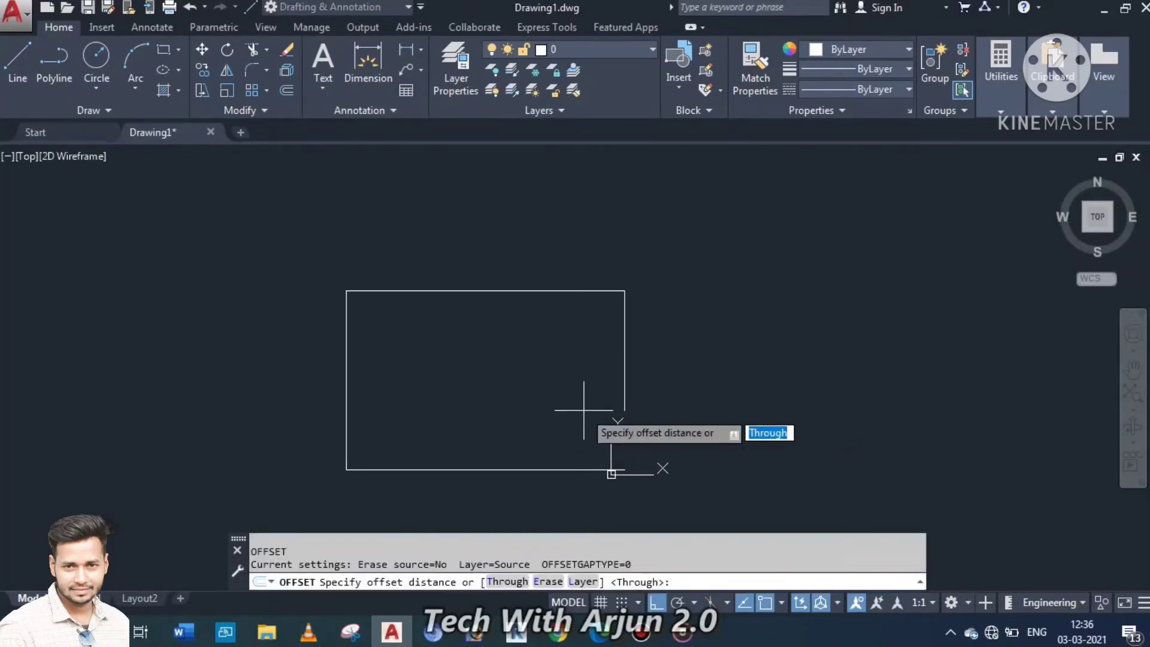
key("Return")
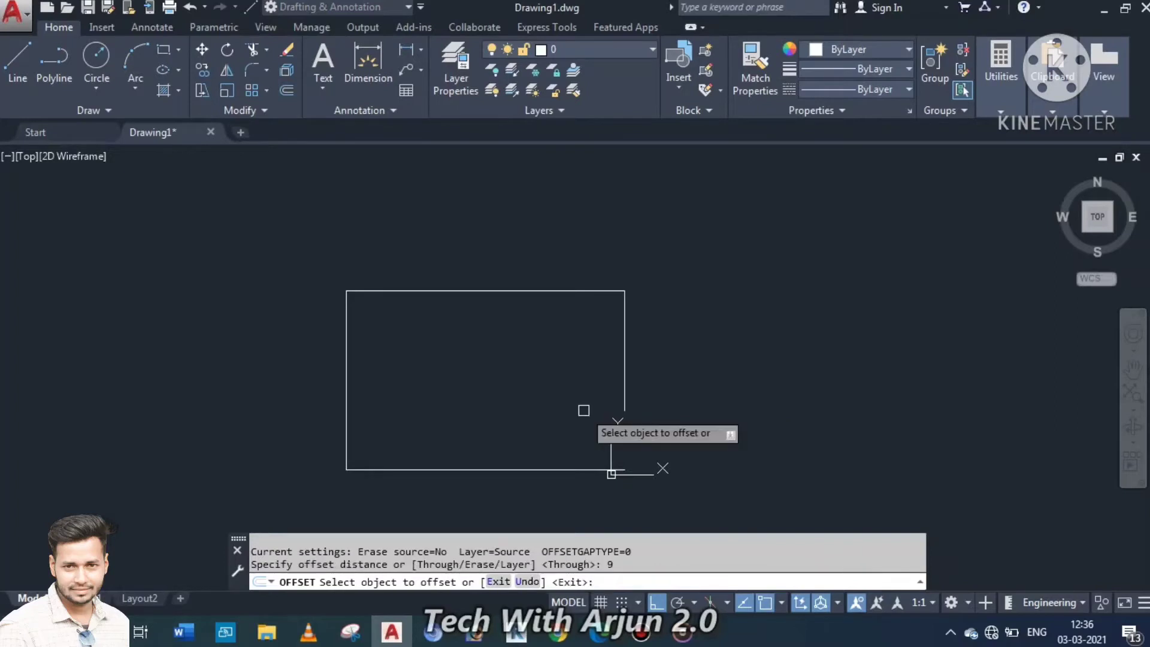
type("9")
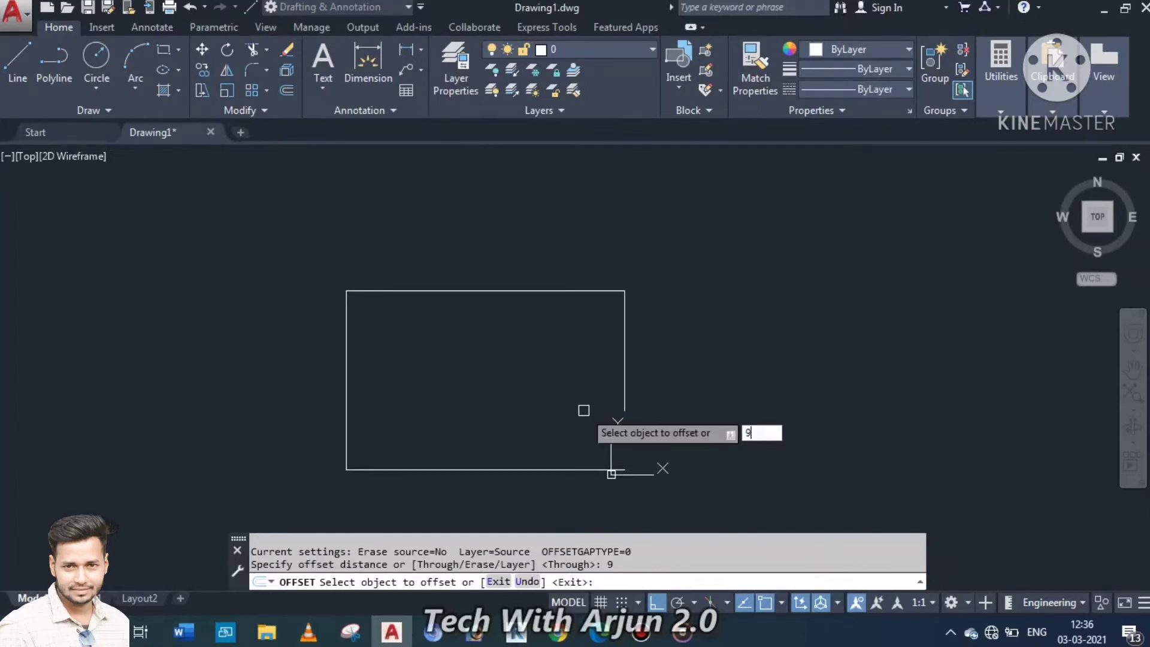
key("Return")
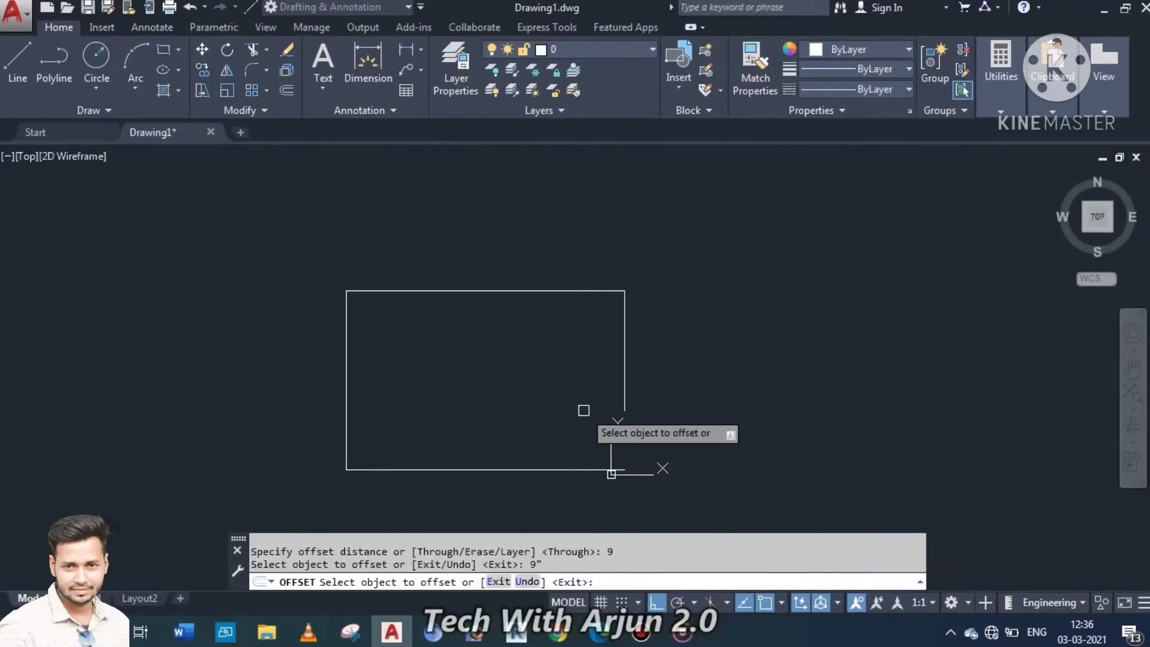
left_click(531, 290)
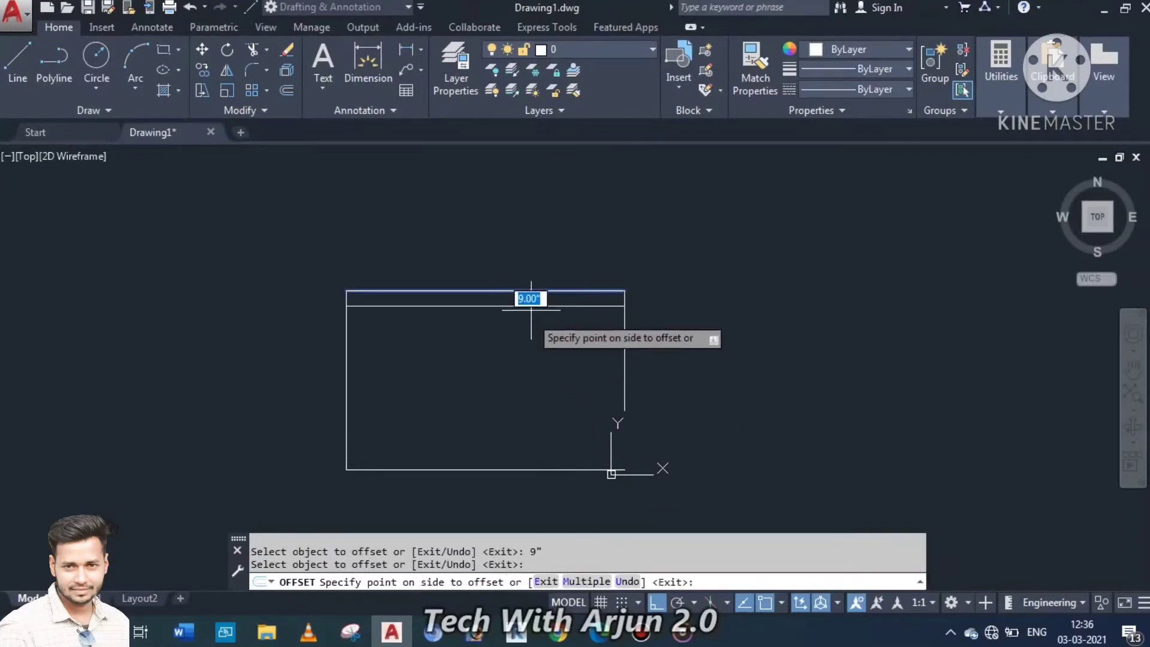
left_click(528, 312)
left_click(347, 362)
left_click(396, 370)
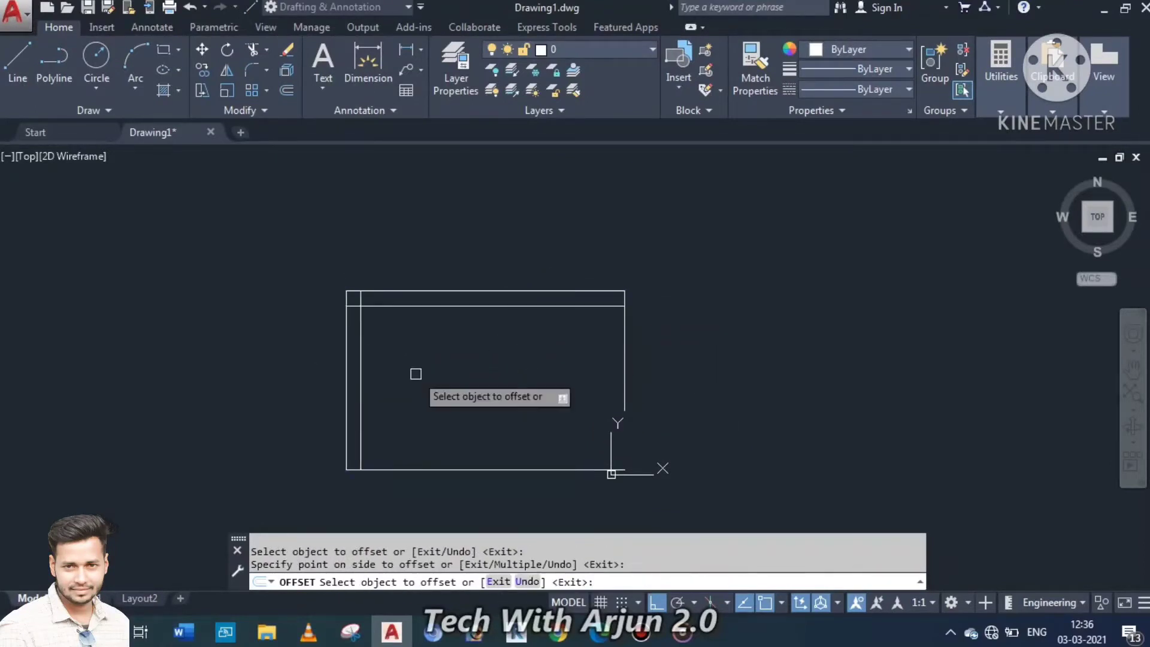
- Offset the bottom and right outer wall lines inward by the same 9" and finish the offset
left_click(428, 466)
left_click(474, 400)
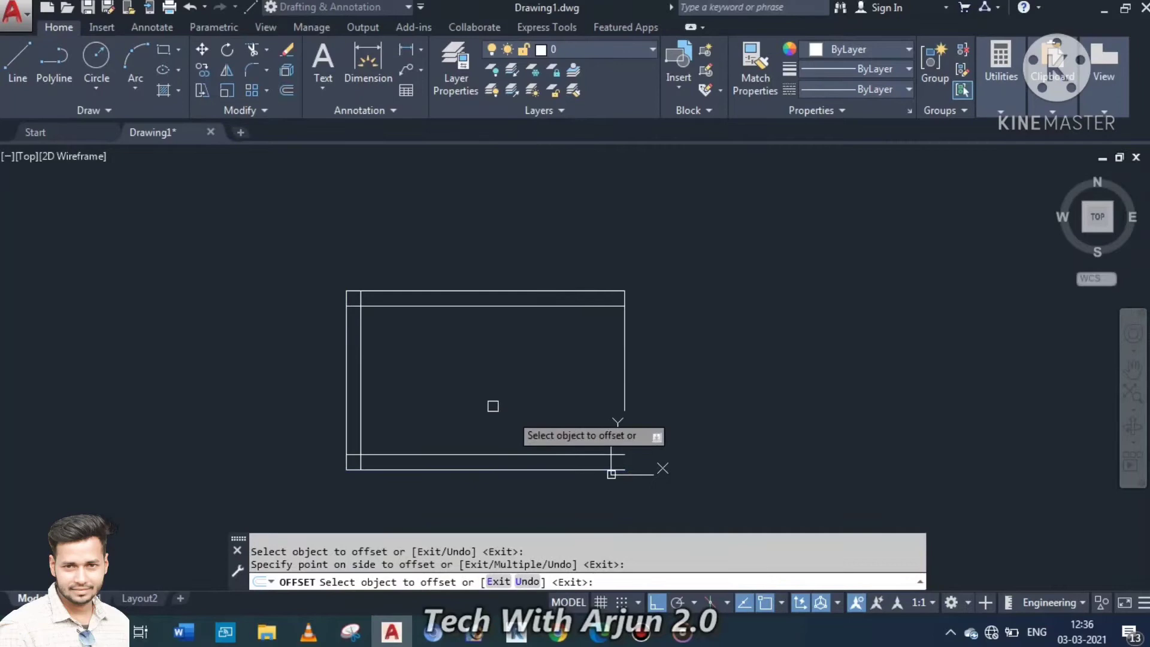
left_click(624, 377)
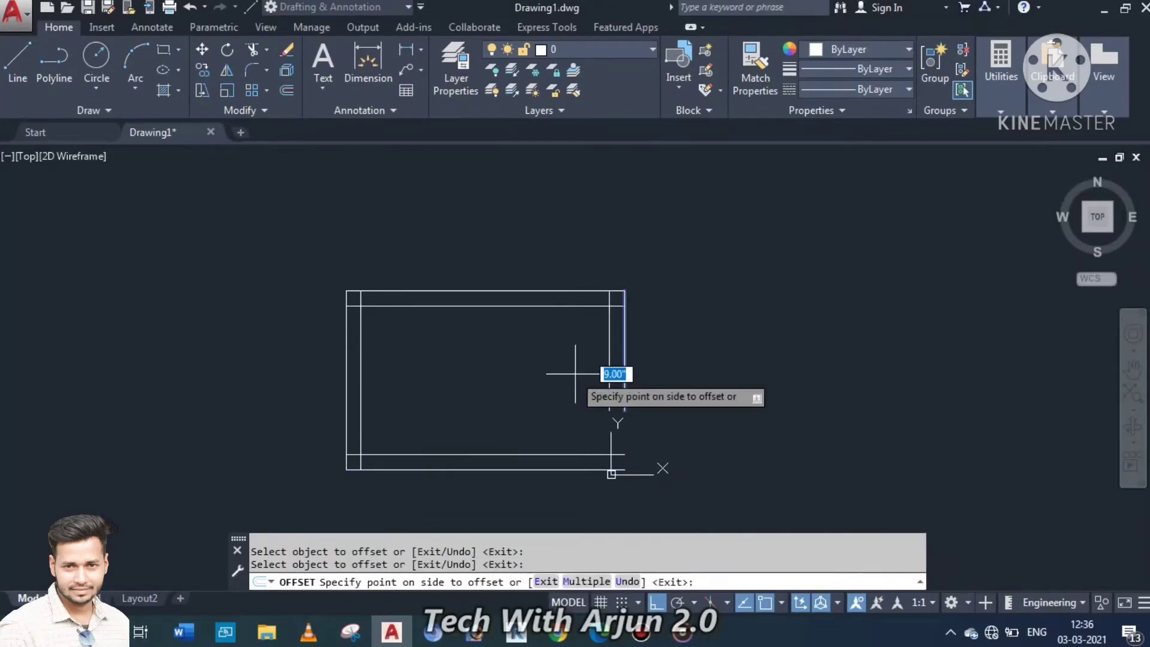
left_click(568, 374)
key("Escape")
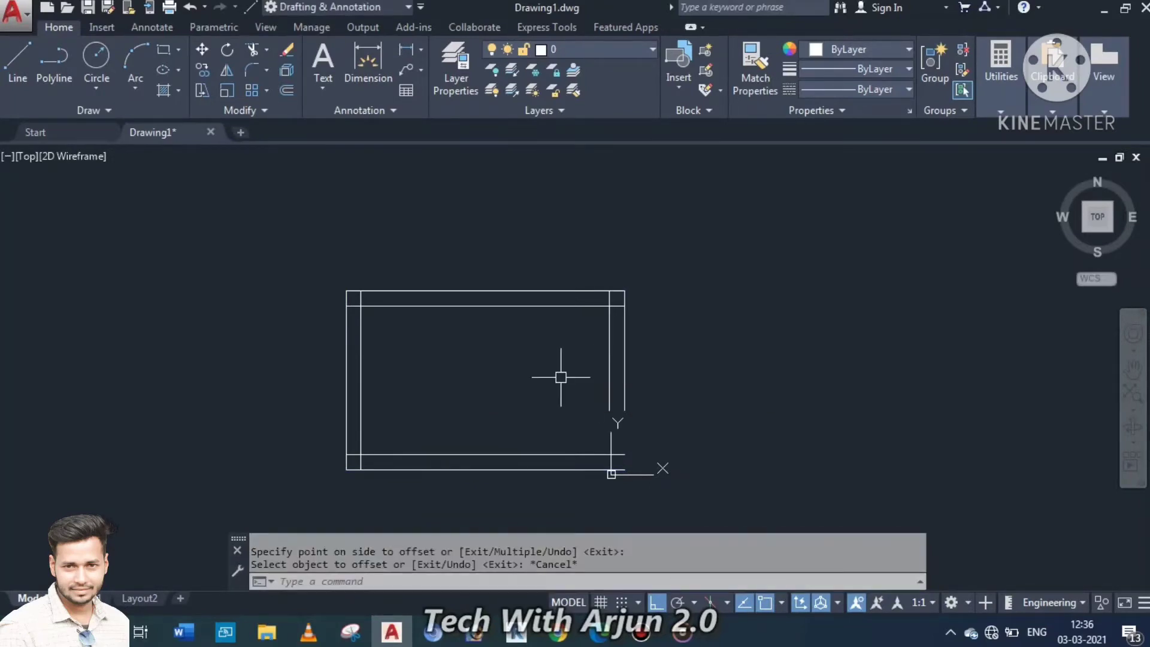
- Join the inner wall lines at the top-left, bottom-left and top-right corners with zero-radius fillets
type("f")
key("Return")
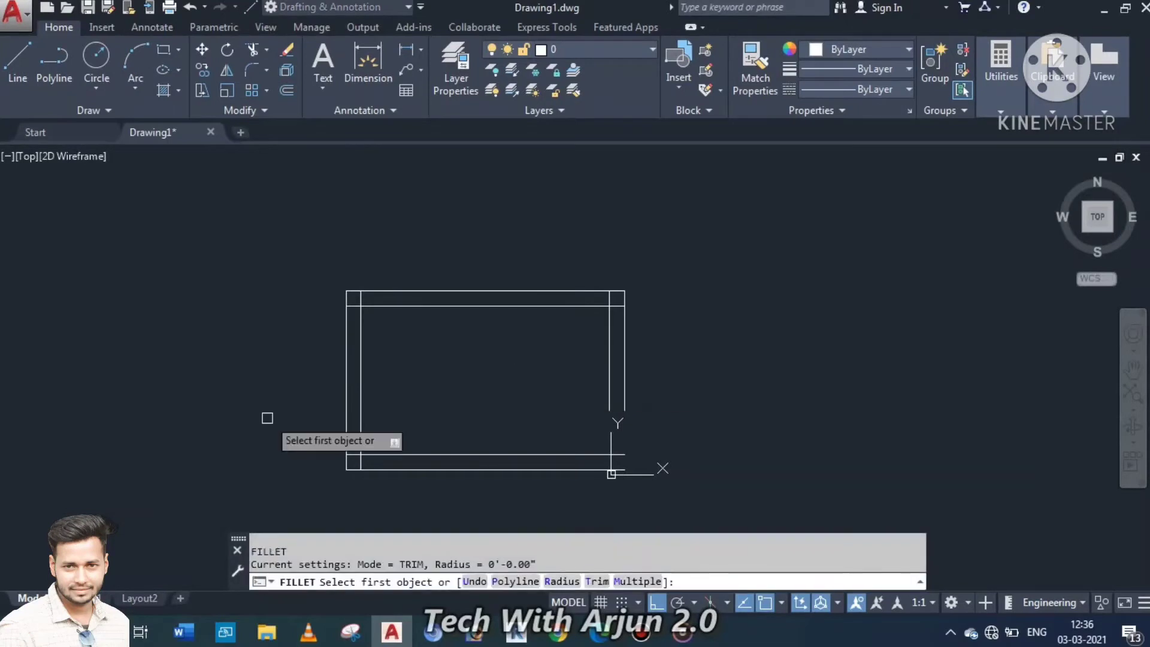
left_click(363, 363)
left_click(398, 305)
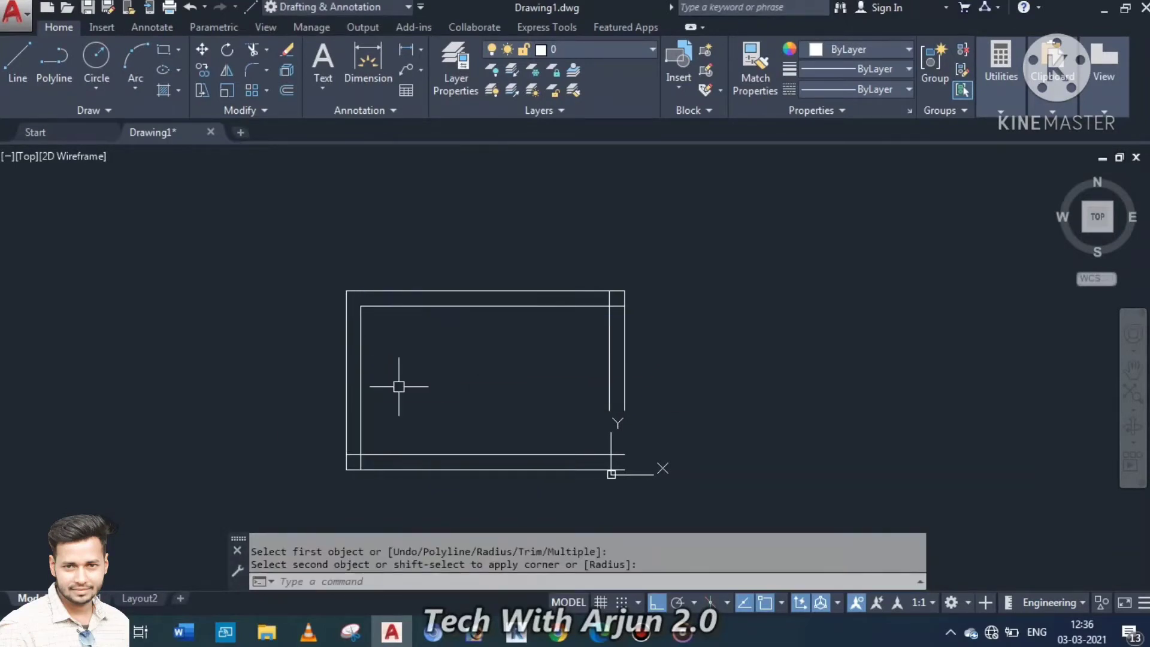
key("Return")
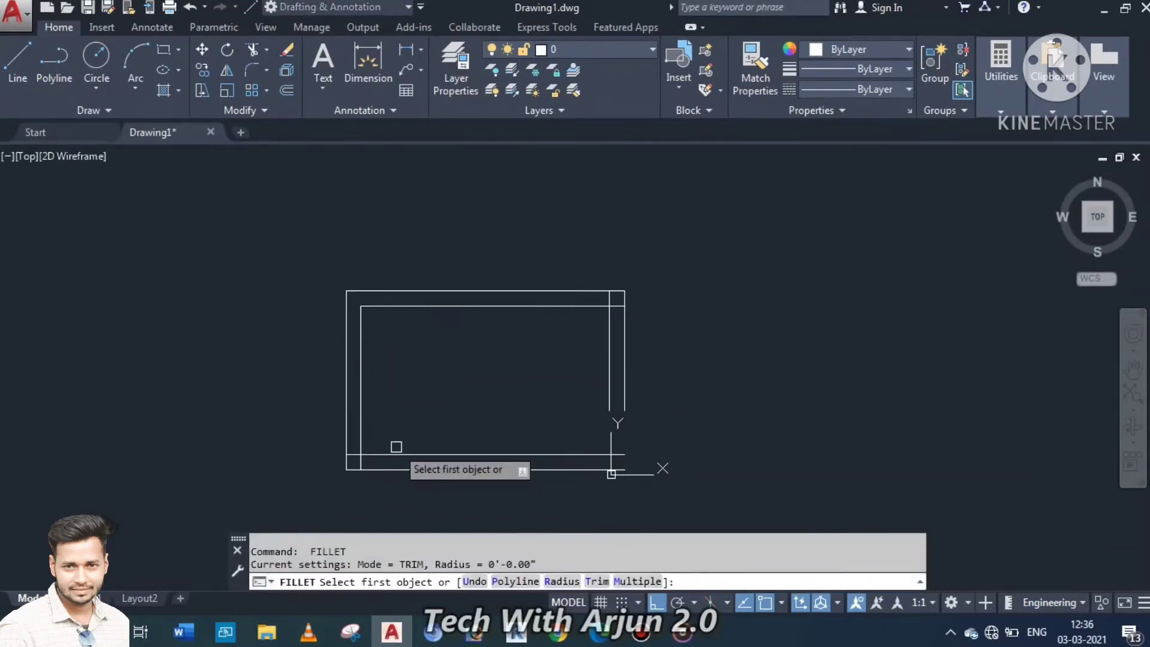
left_click(396, 454)
left_click(358, 433)
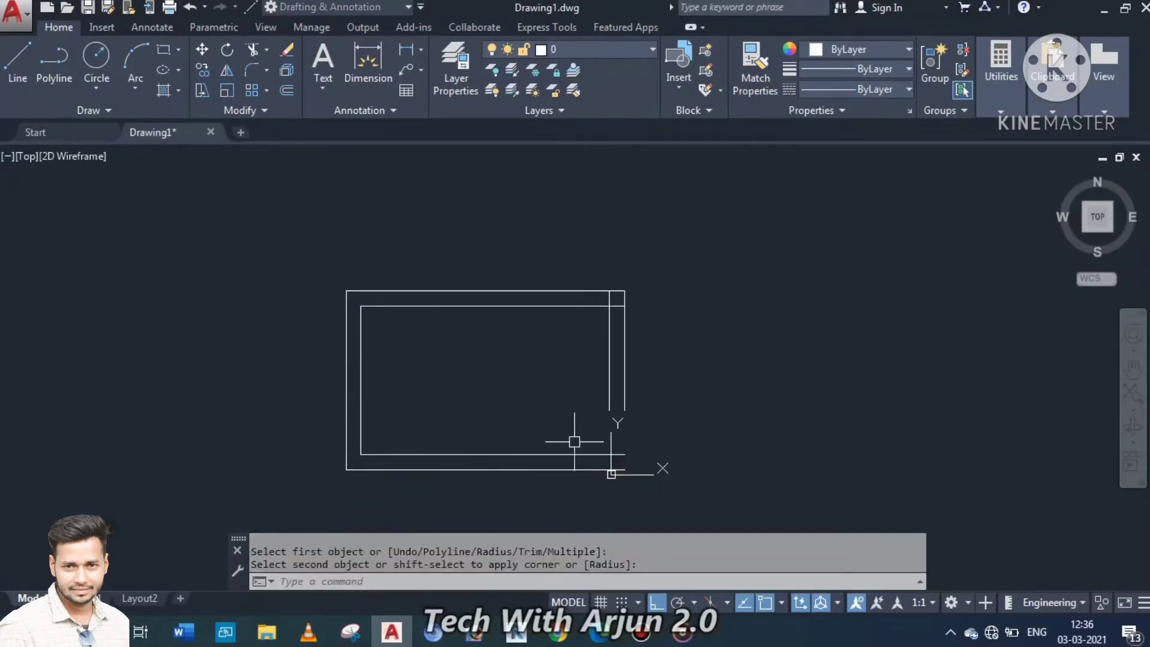
key("Return")
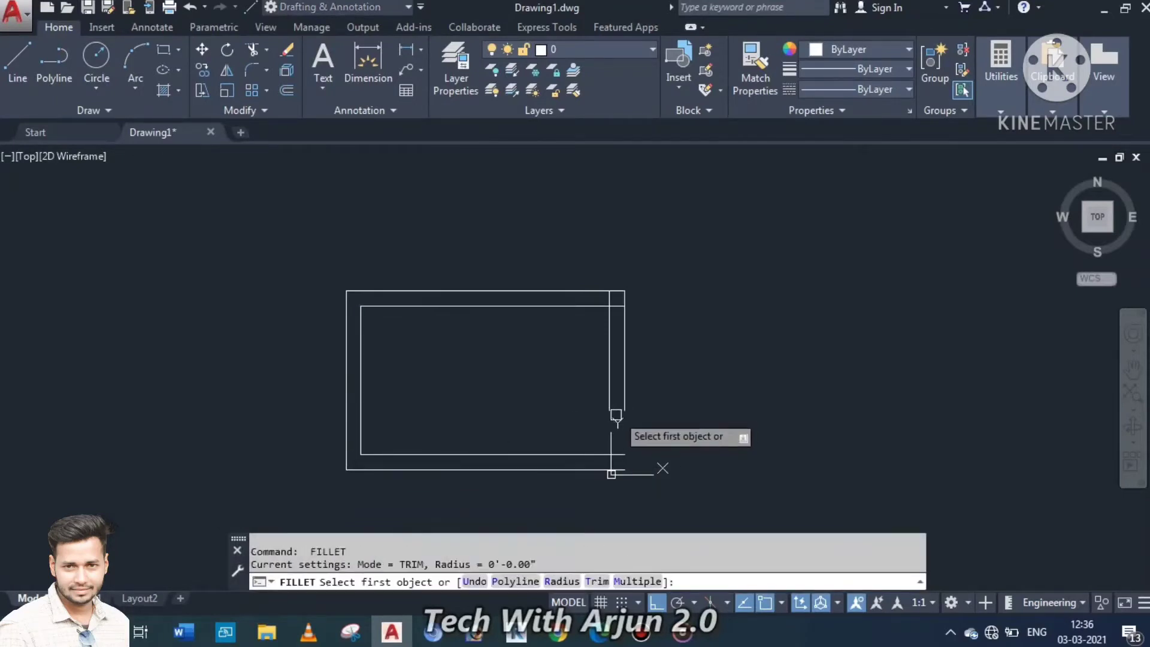
left_click(610, 353)
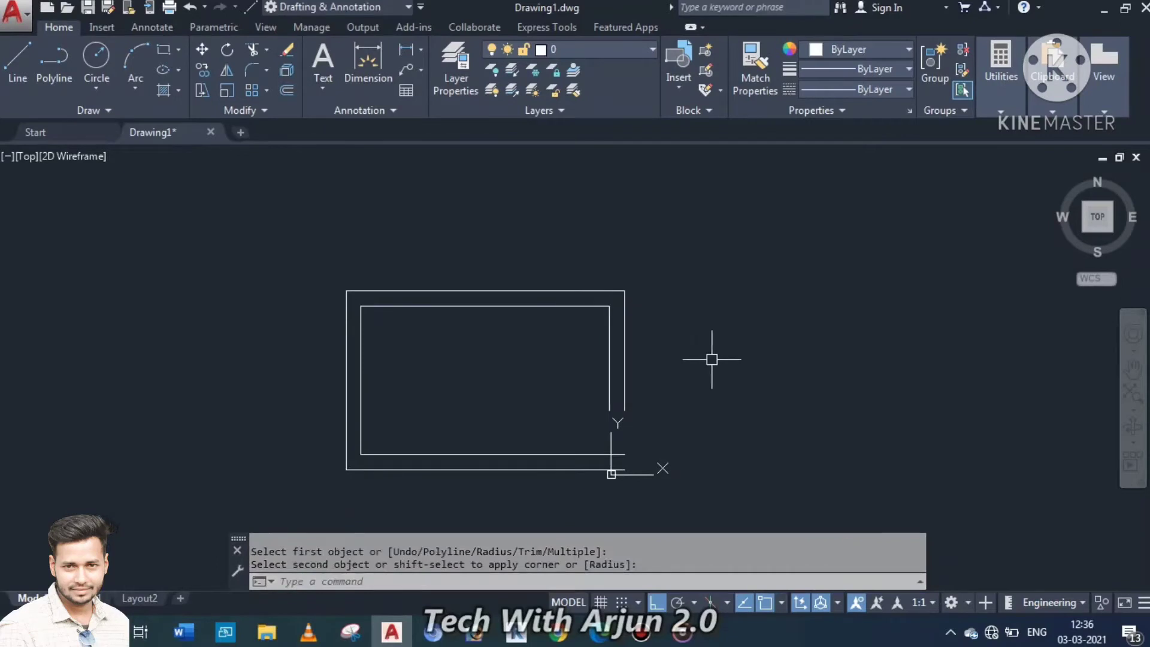
key("Escape")
type("L")
key("Return")
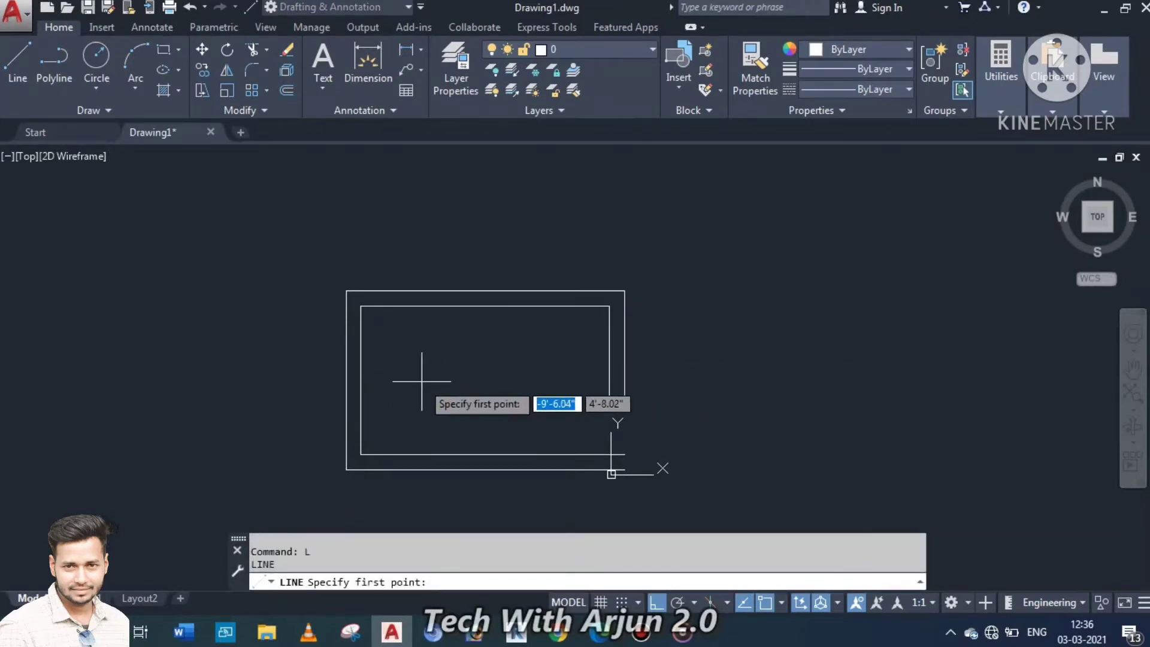
key("Escape")
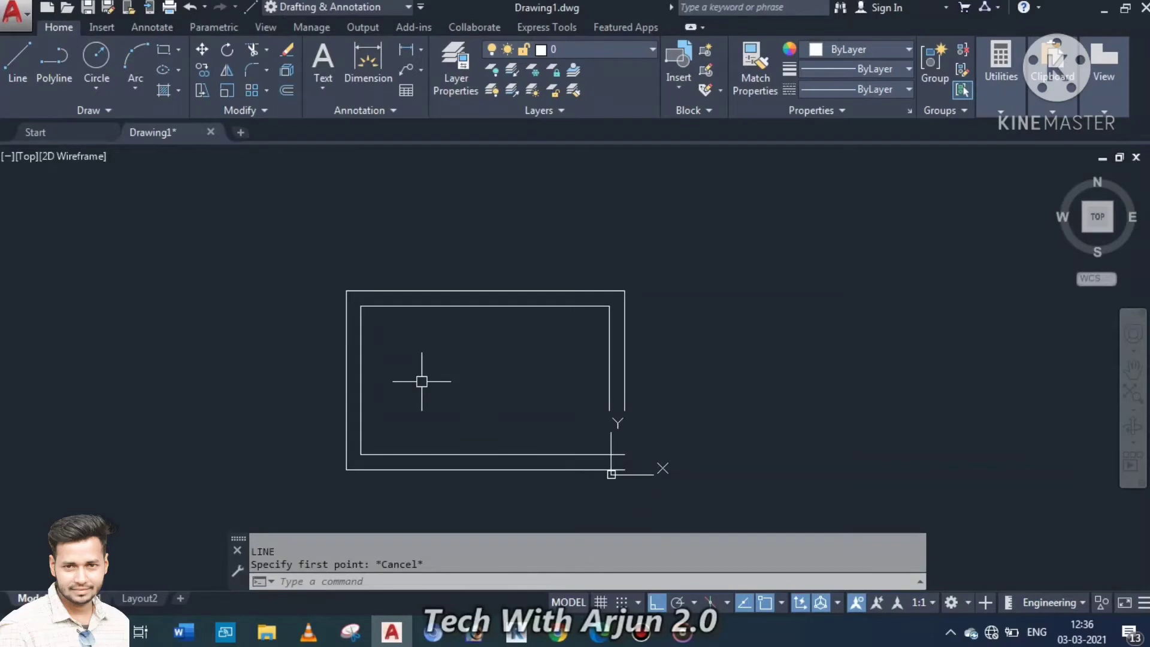
- Try offsetting the inner left and right wall lines 3'9" into the room, and undo the offset
type("O")
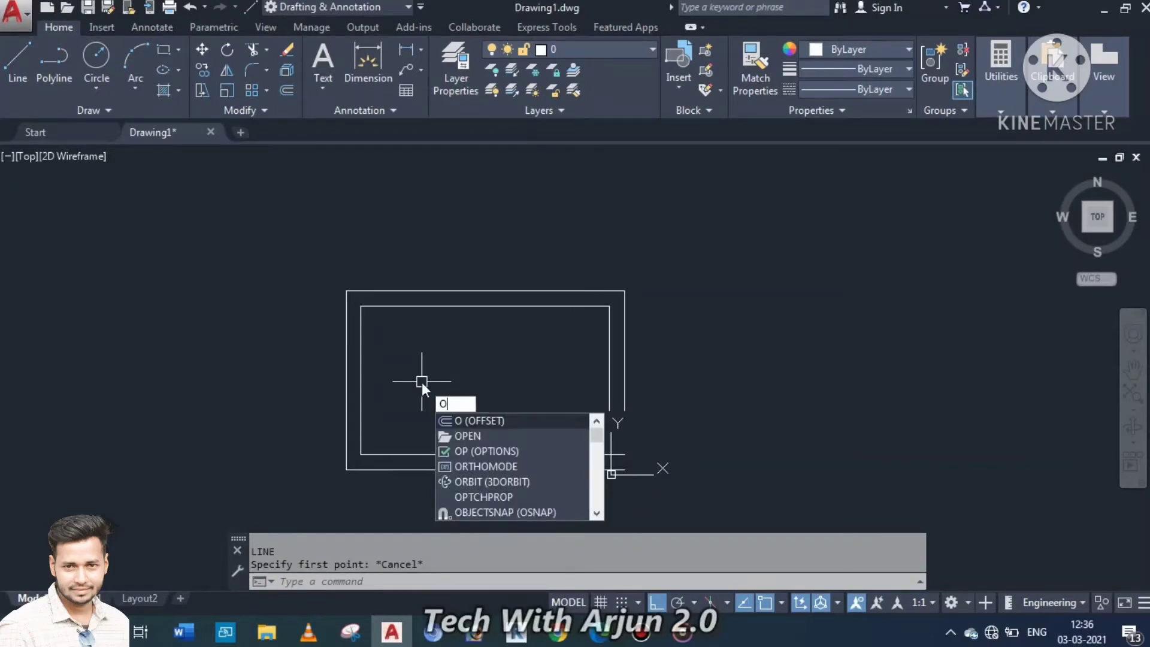
key("Return")
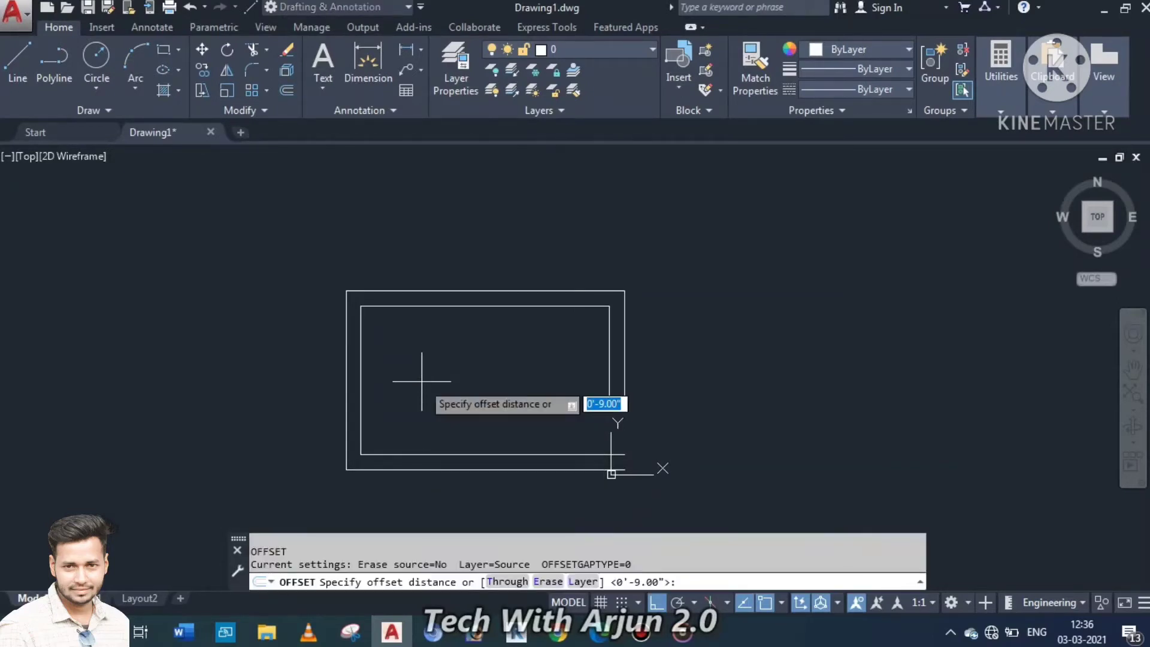
type("3'9")
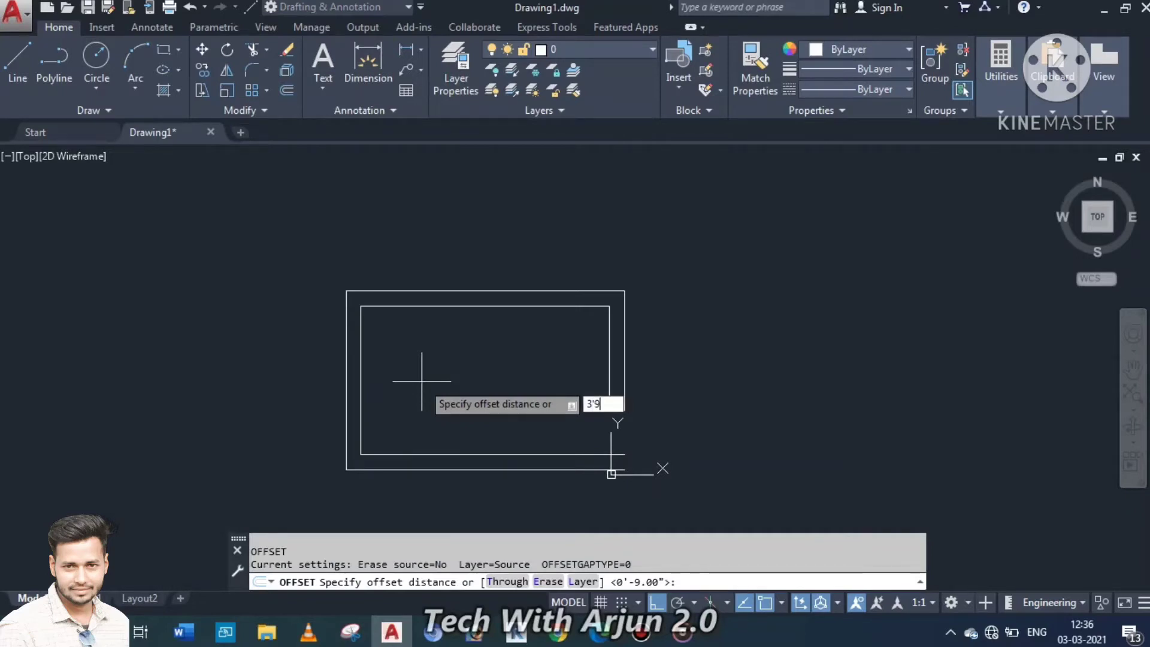
key("Return")
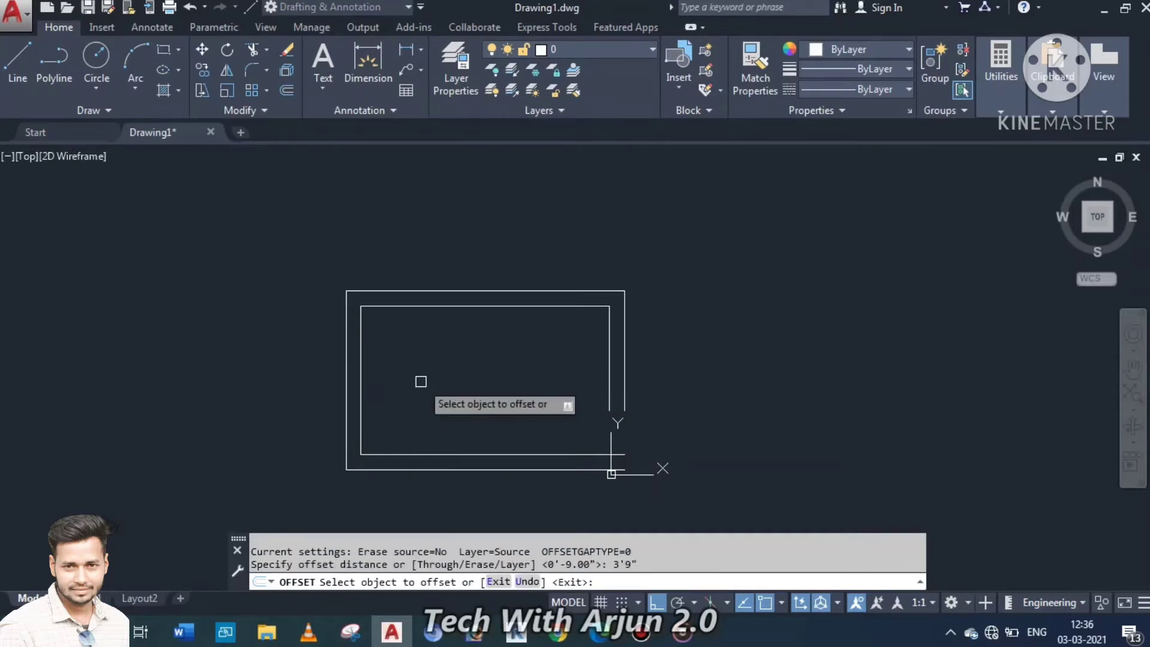
left_click(361, 377)
left_click(419, 381)
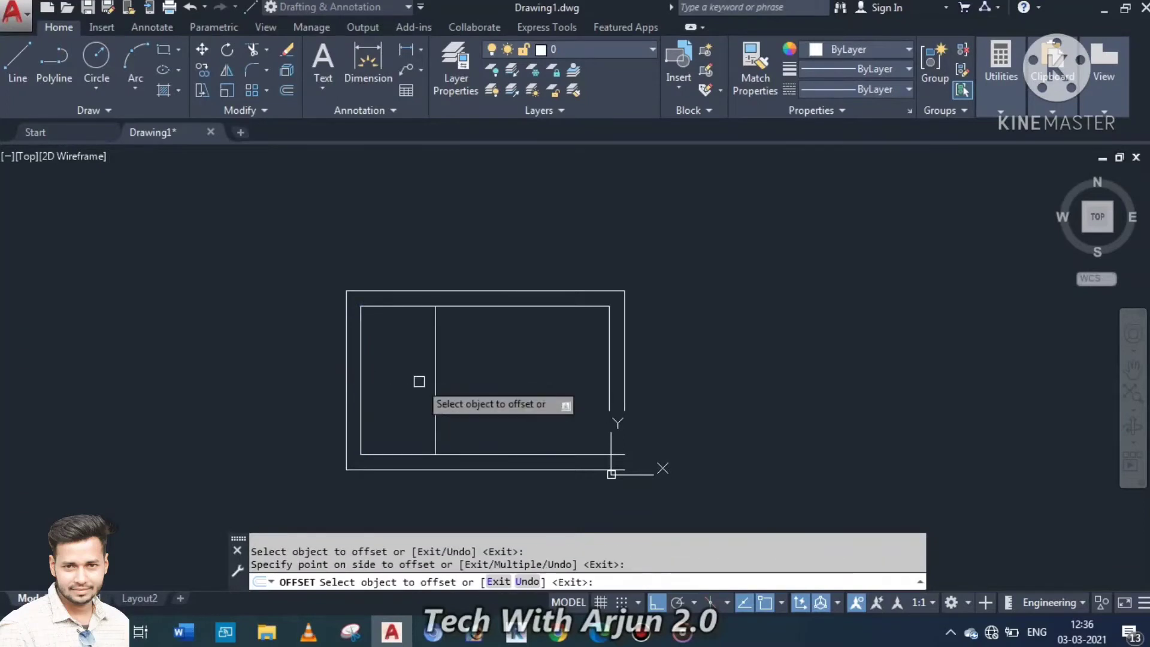
left_click(605, 374)
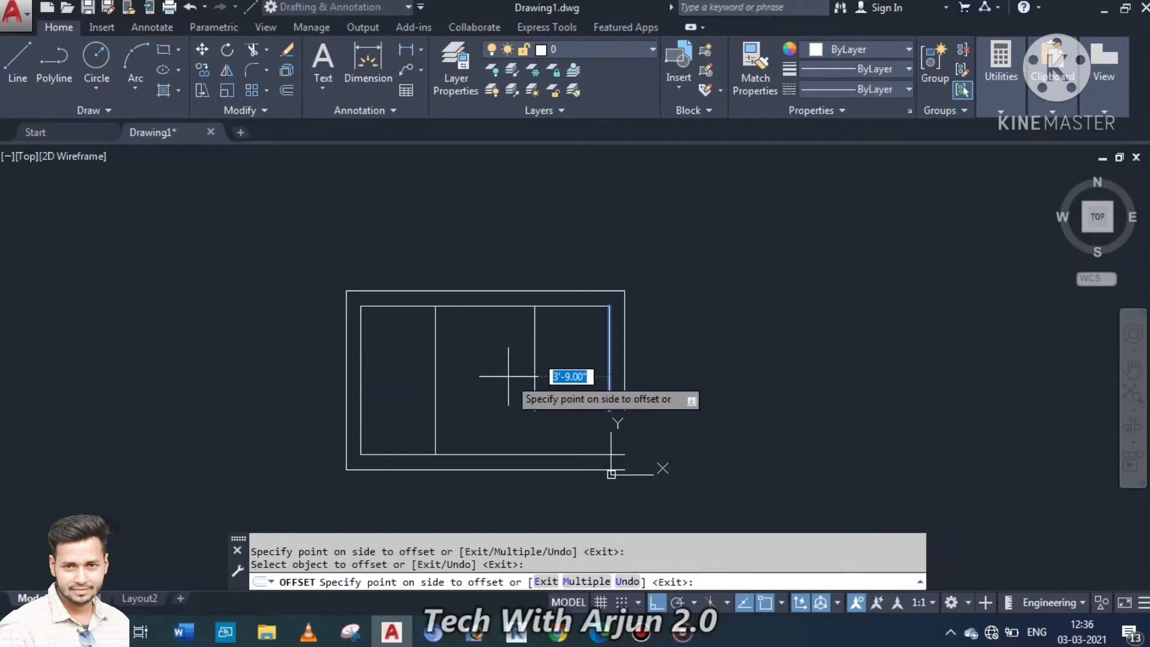
key("ctrl+z")
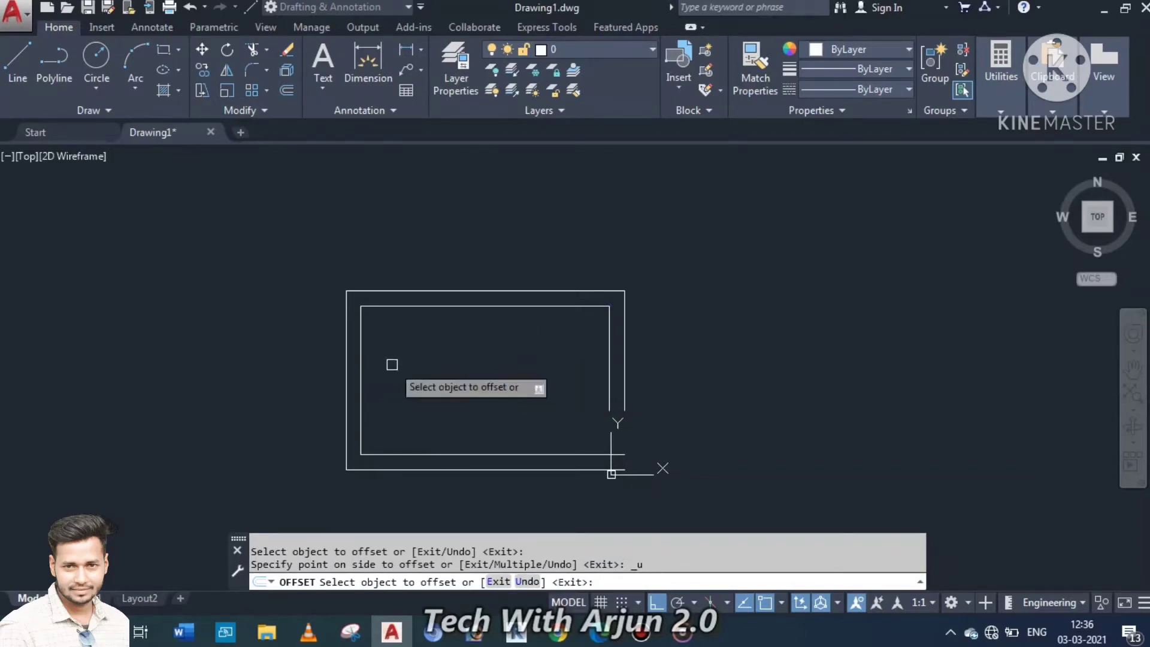
- Offset the inner left wall line 3'6" into the room, and offset the new line another 9" to the right
left_click(362, 367)
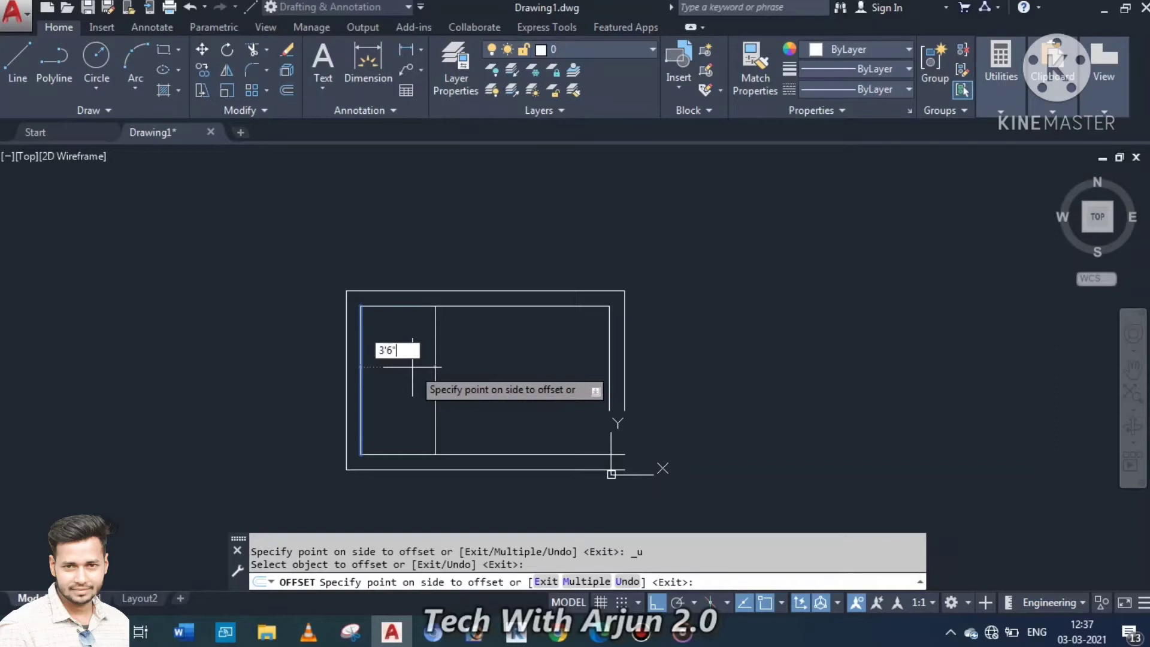
type("3'6\"")
key("Return")
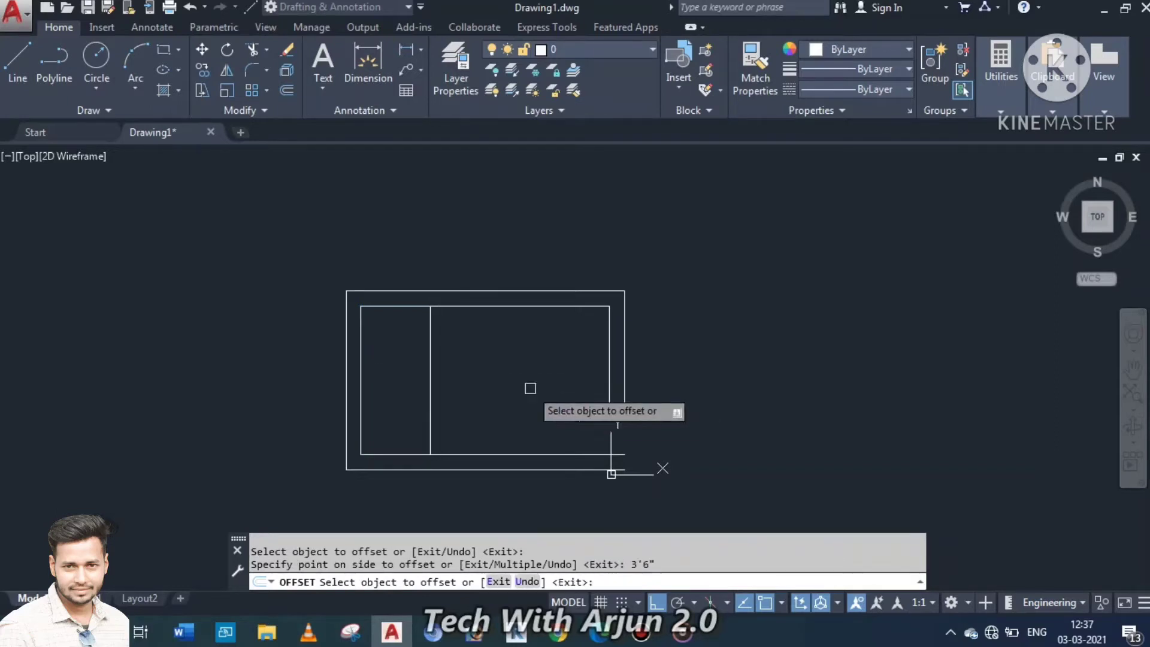
left_click(430, 388)
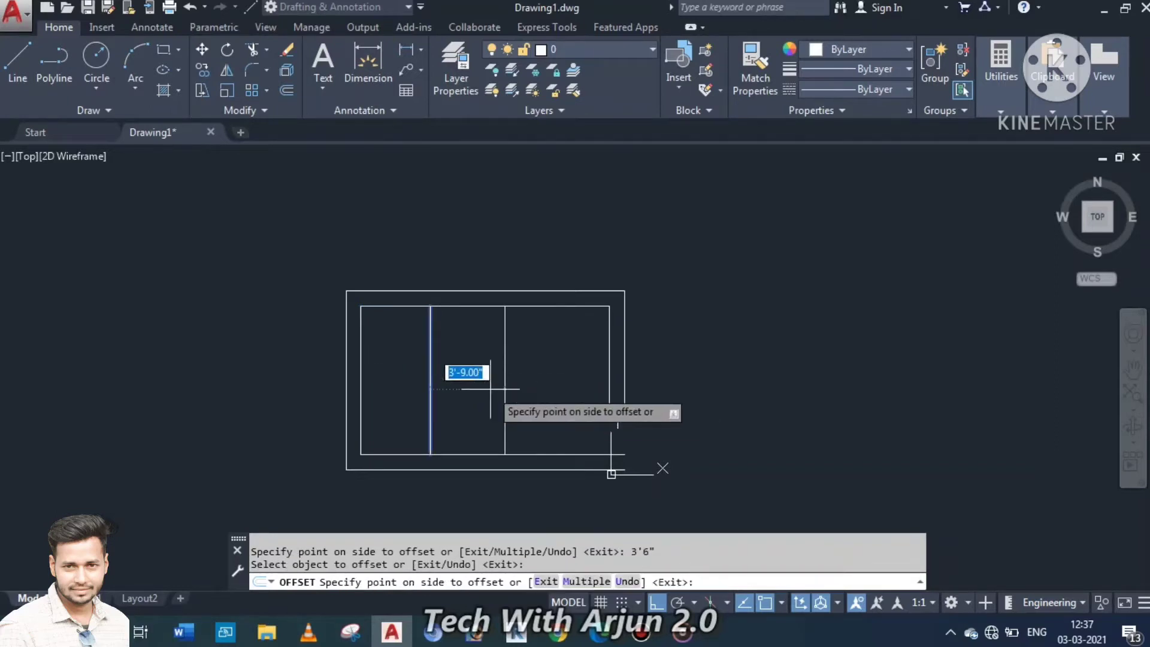
type("9\"")
key("Return")
key("Escape")
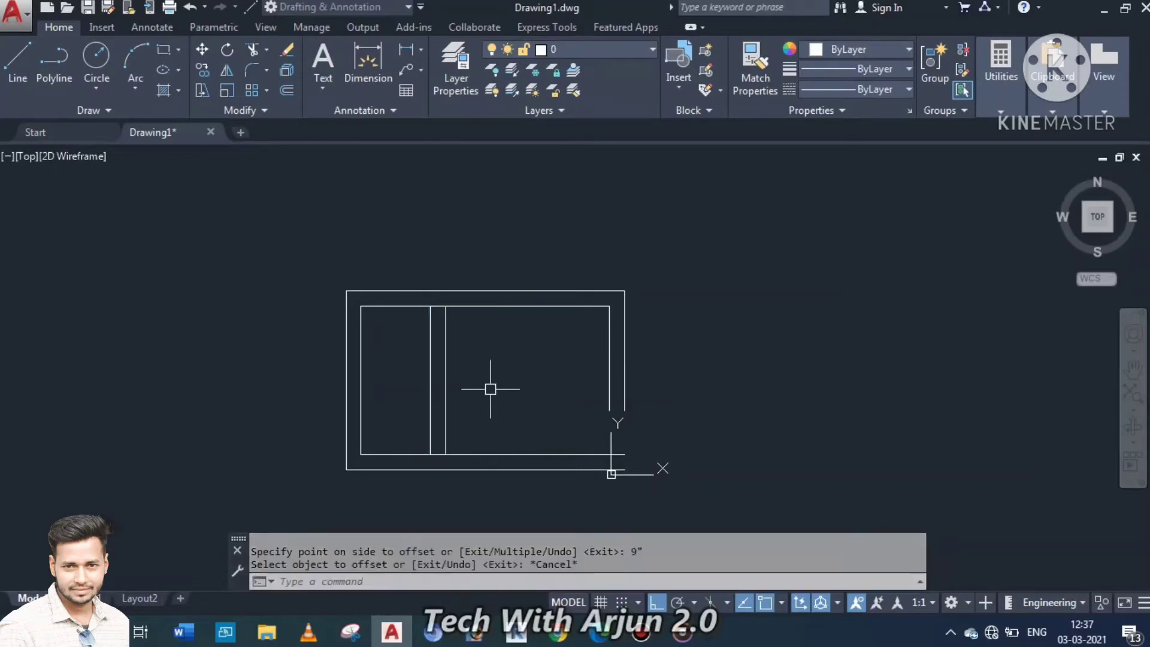
- Add eight more vertical lines toward the right wall, each offset 9" from the previous one
key("Return")
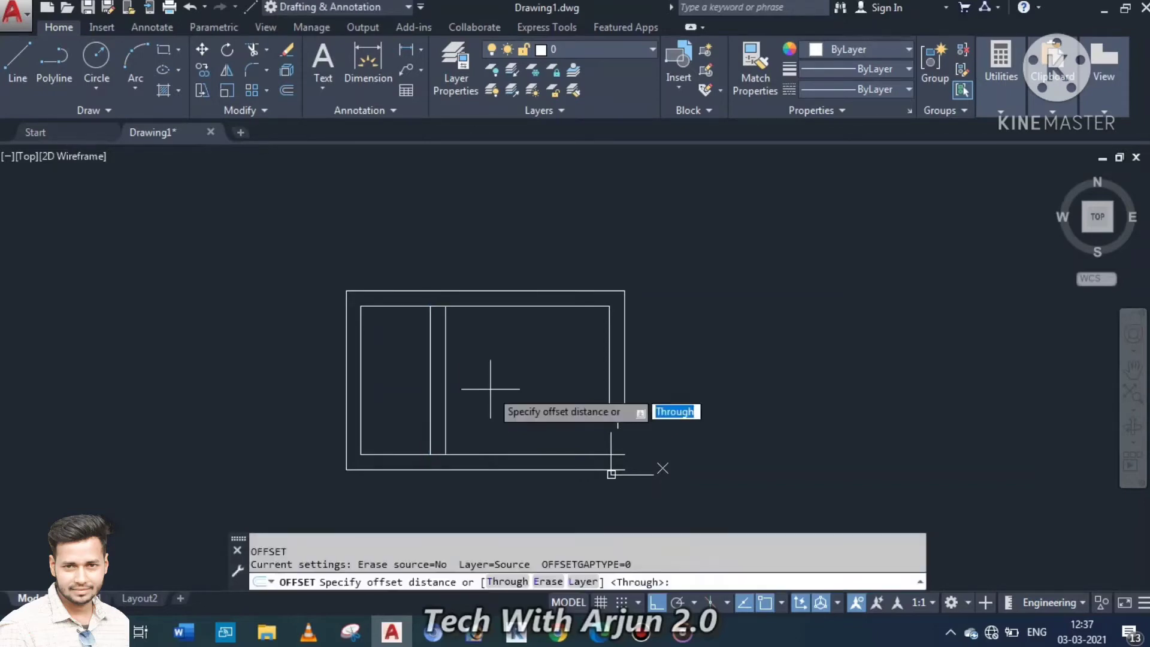
type("9\"")
key("Return")
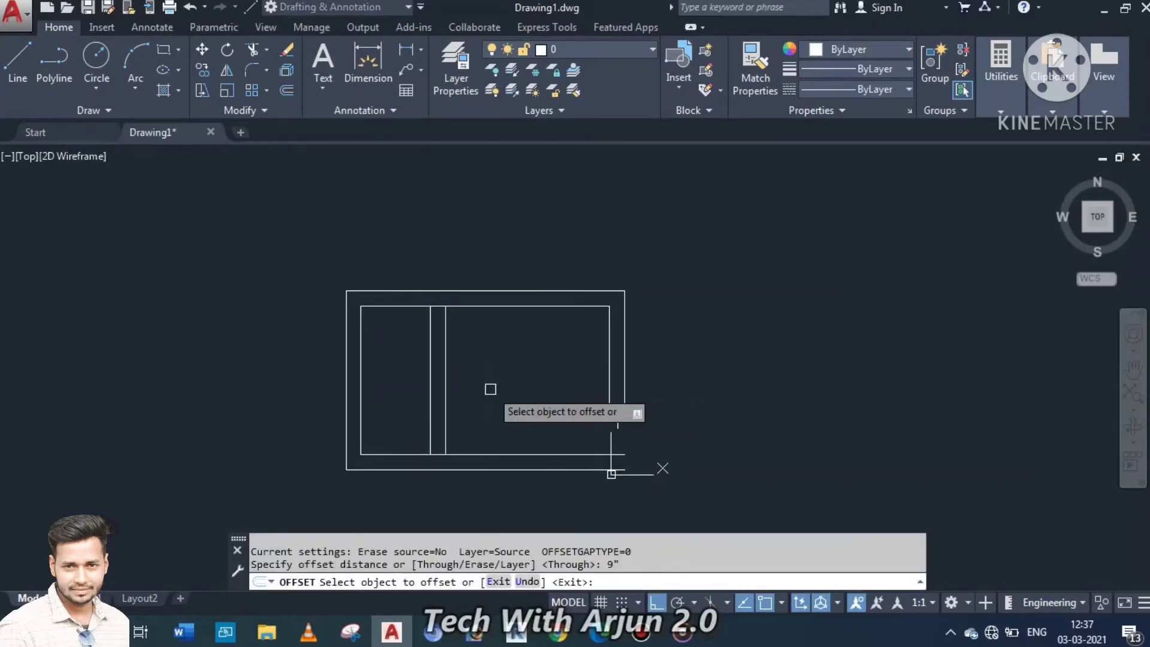
scroll(458, 385, "up", 2)
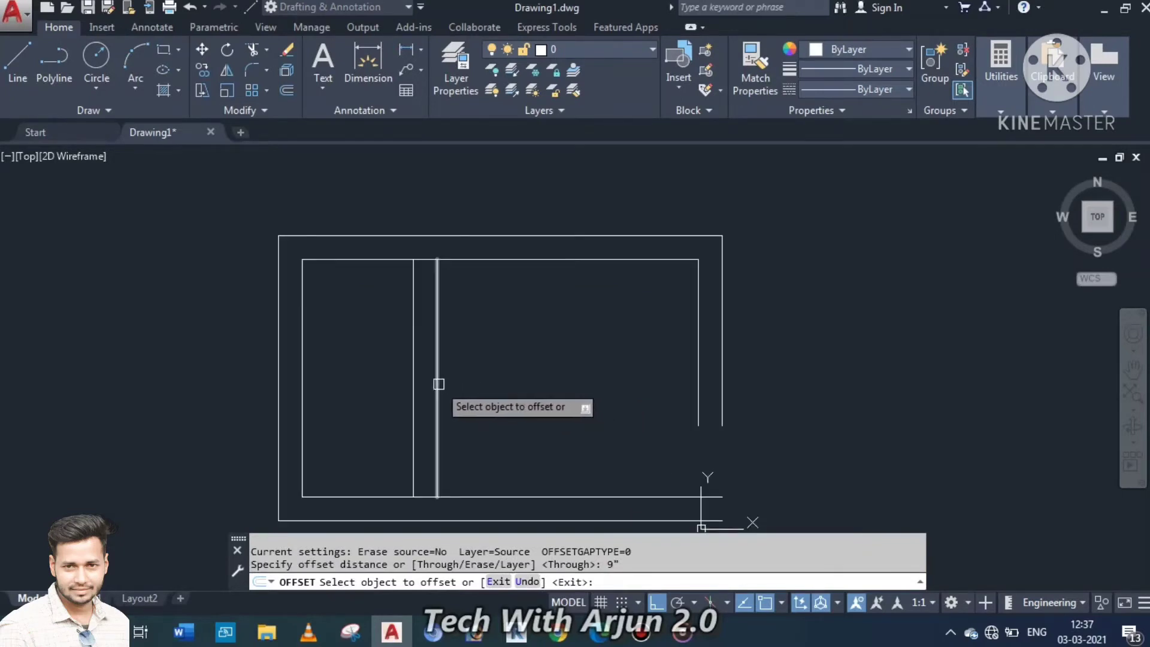
left_click(437, 384)
left_click(470, 389)
left_click(461, 386)
left_click(490, 382)
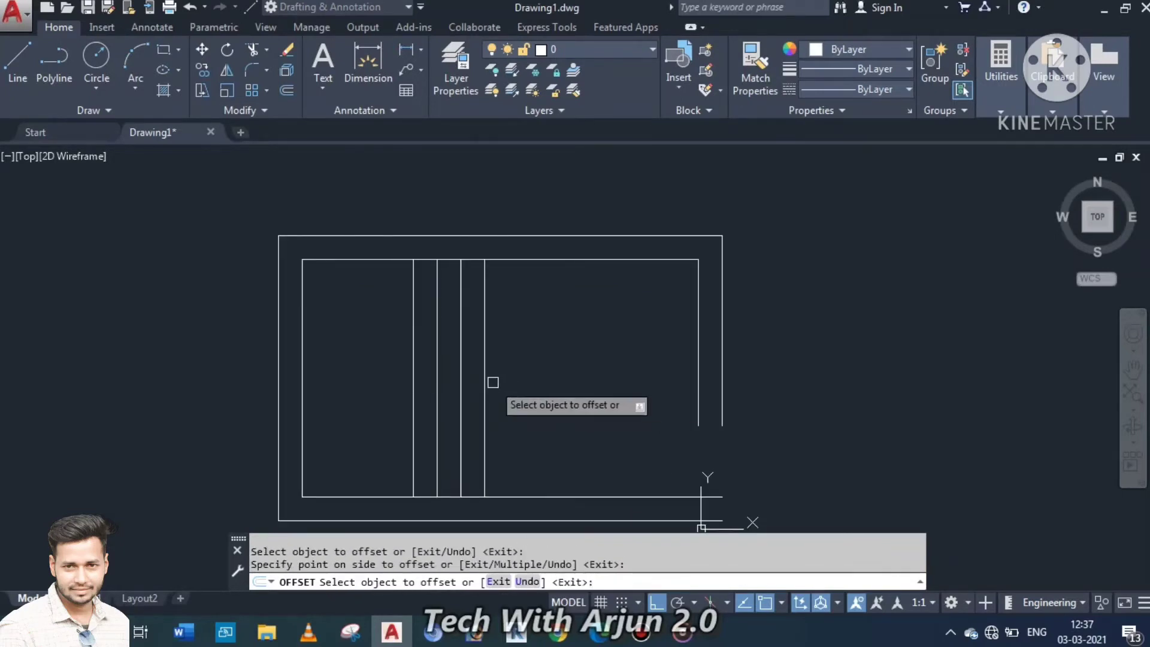
left_click(484, 383)
left_click(510, 384)
left_click(509, 384)
left_click(532, 383)
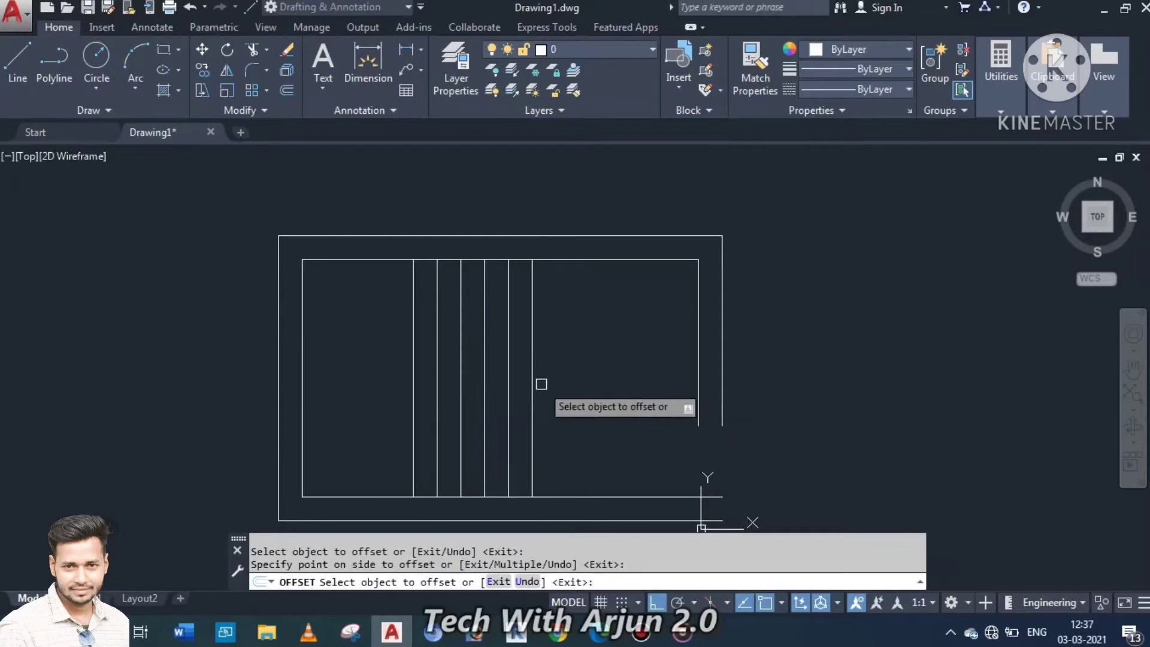
left_click(532, 384)
left_click(562, 387)
left_click(557, 391)
left_click(584, 389)
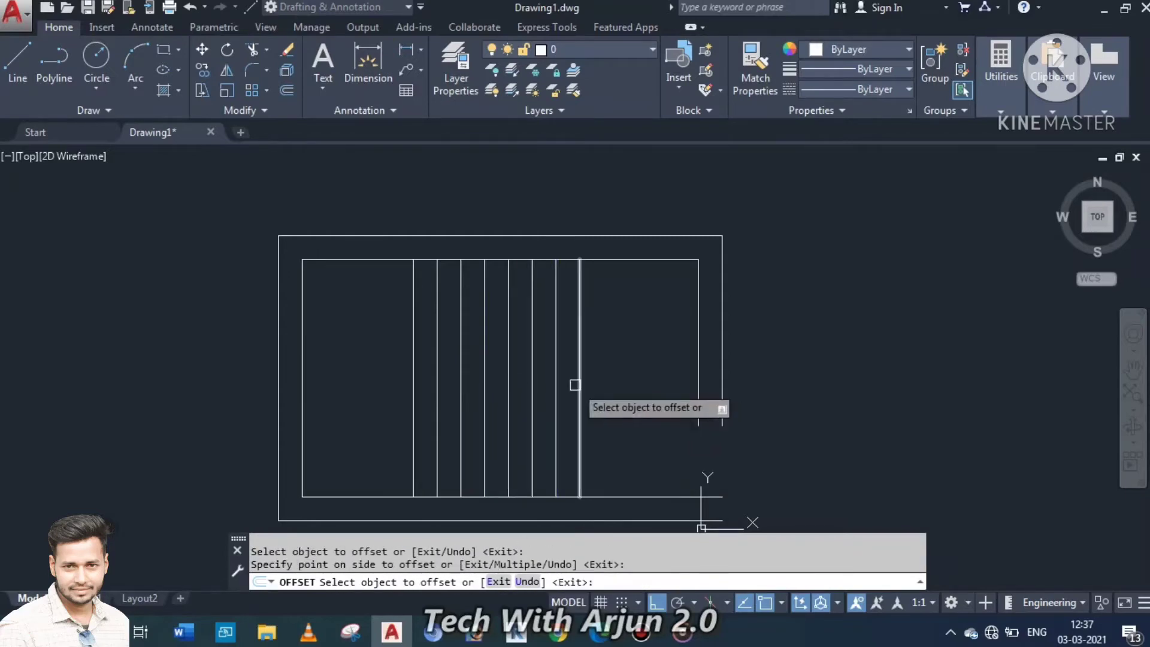
left_click(579, 390)
left_click(608, 389)
left_click(603, 389)
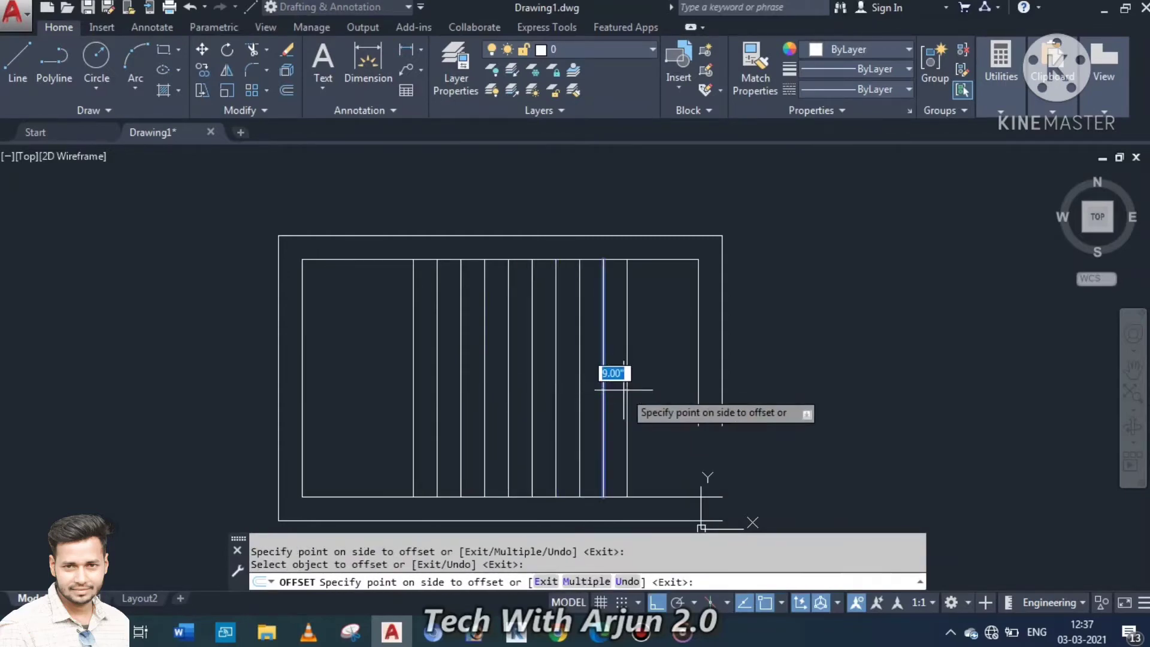
left_click(624, 390)
scroll(638, 390, "down", 2)
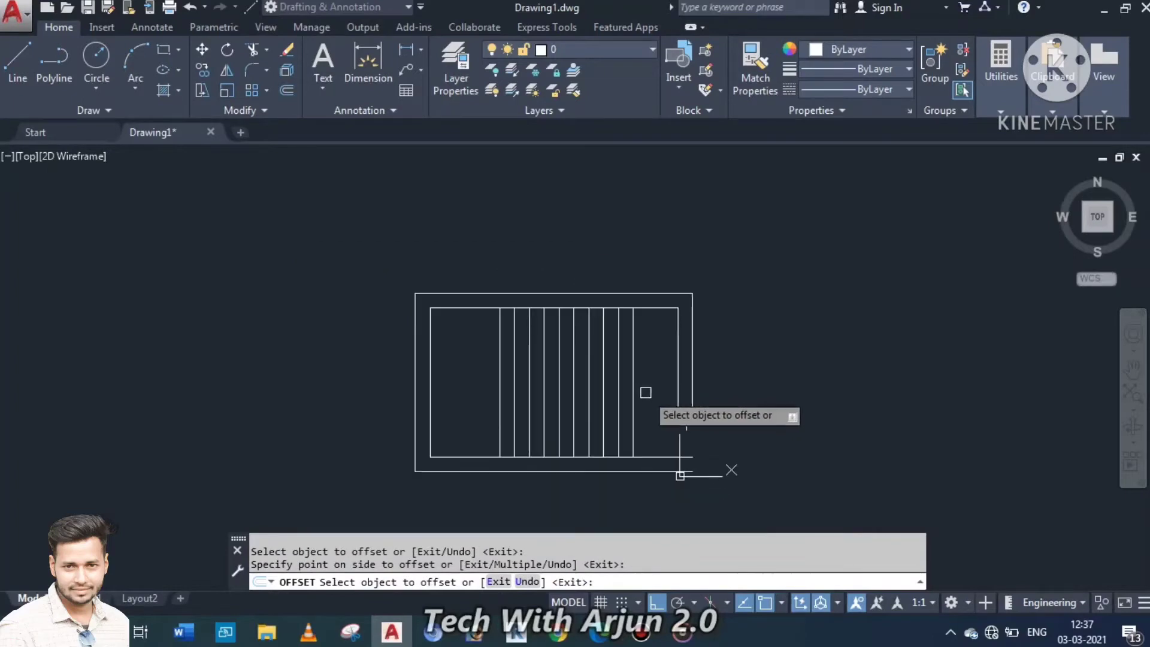
scroll(647, 386, "down", 1)
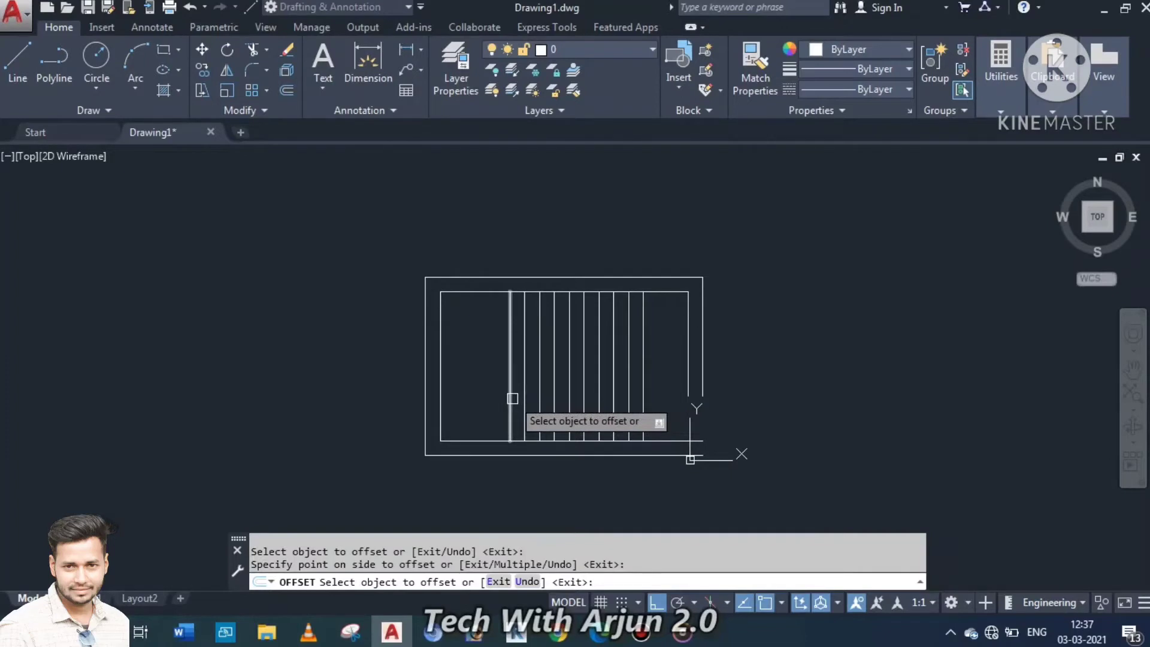
- Offset the rightmost interior vertical line another 9" to the right to make eleven lines, and finish the offset
left_click(643, 399)
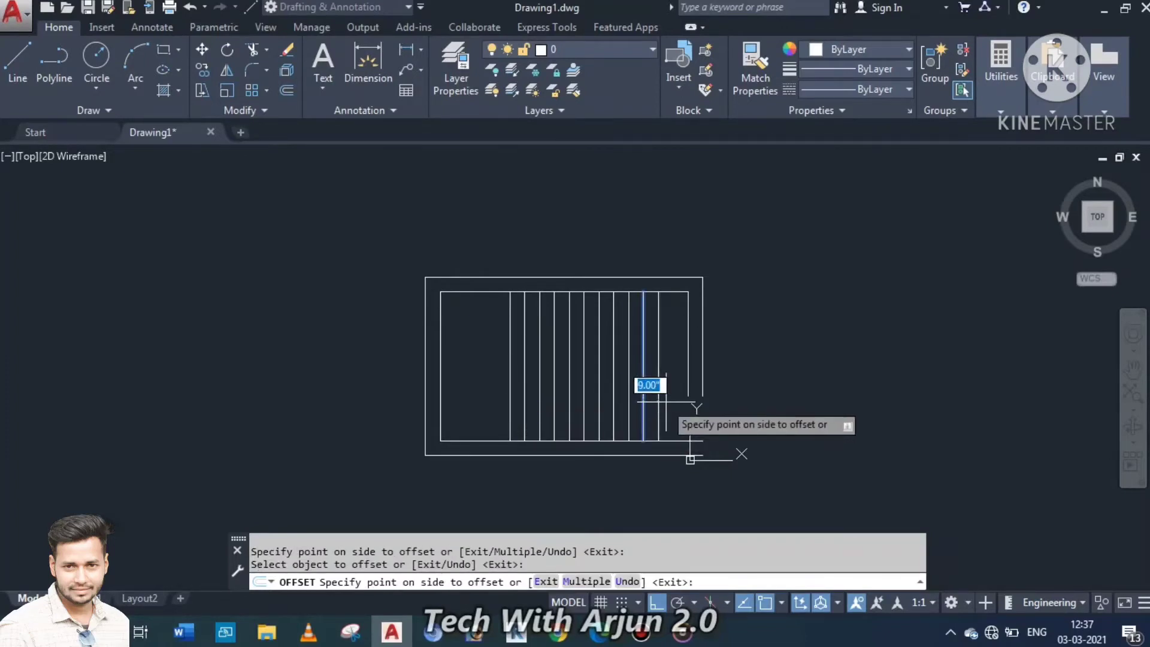
left_click(669, 401)
middle_click_drag(676, 397, 619, 391)
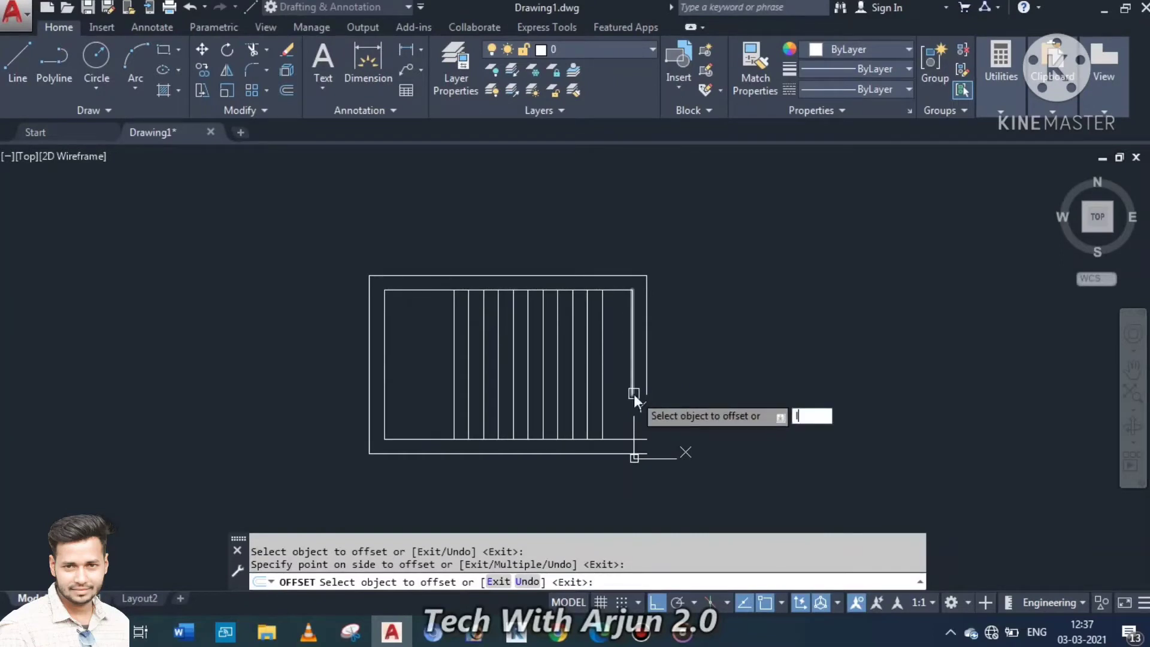
key("Escape")
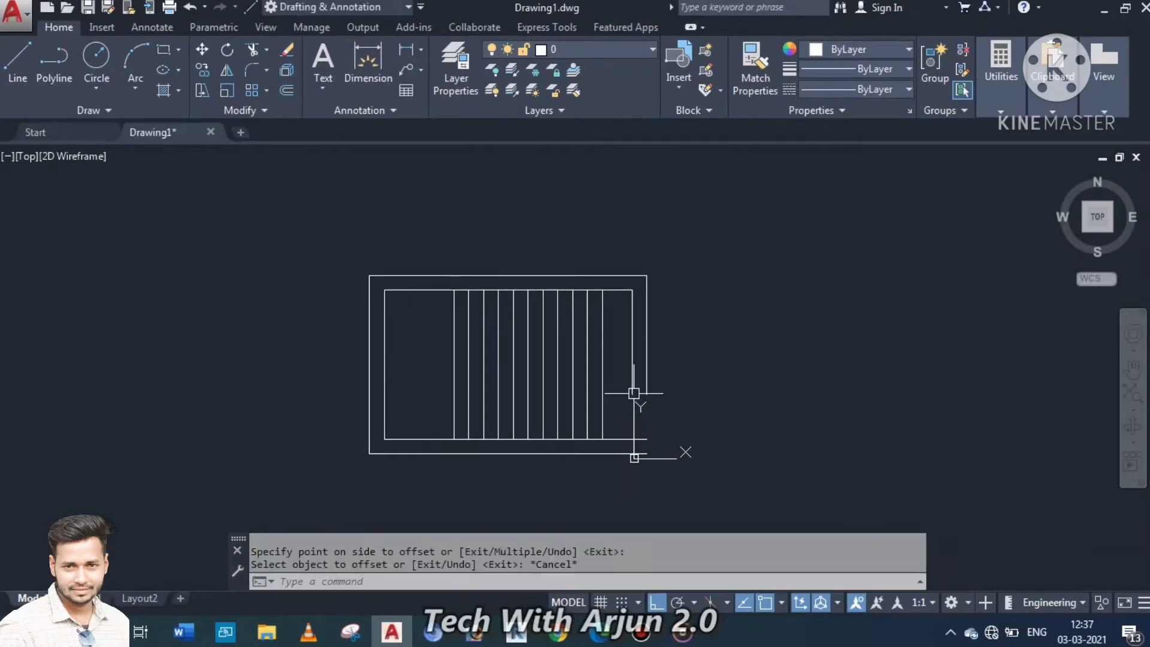
- Draw a horizontal line from the midpoint of the first interior vertical line to the midpoint of the last one
type("L")
key("Return")
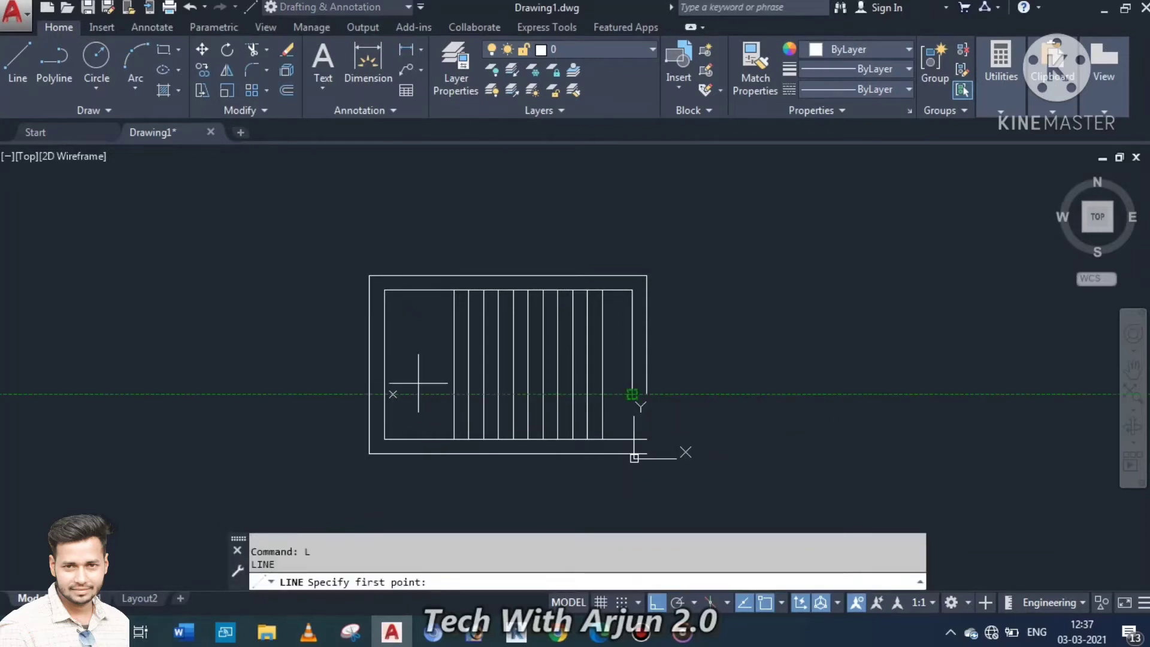
left_click(454, 365)
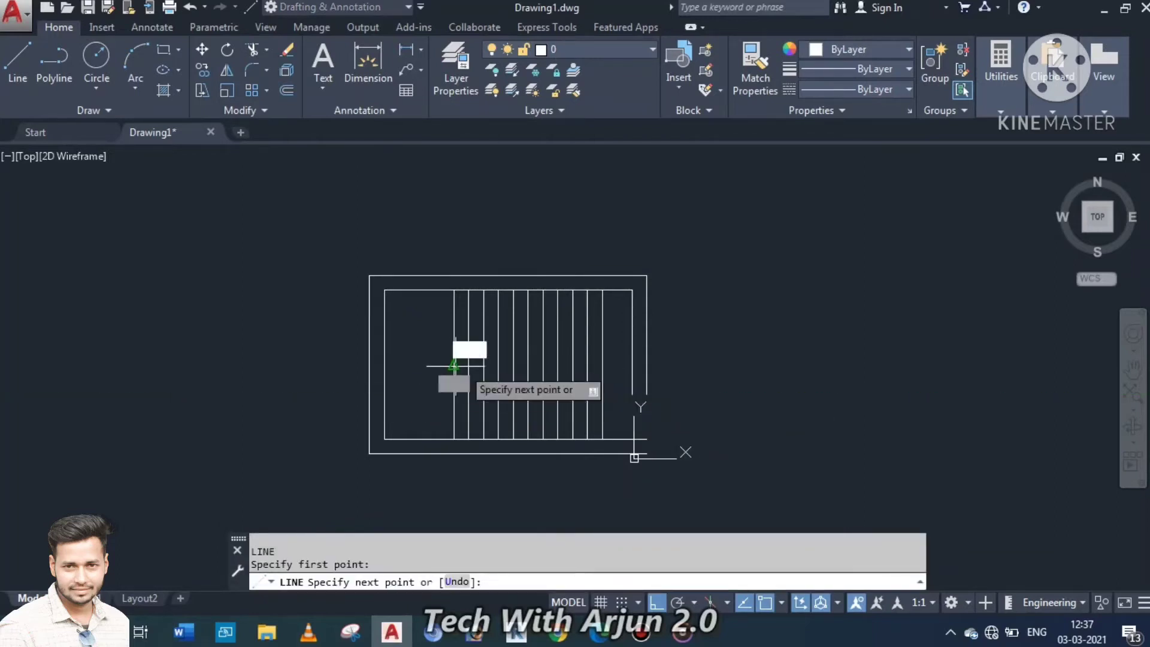
left_click(602, 364)
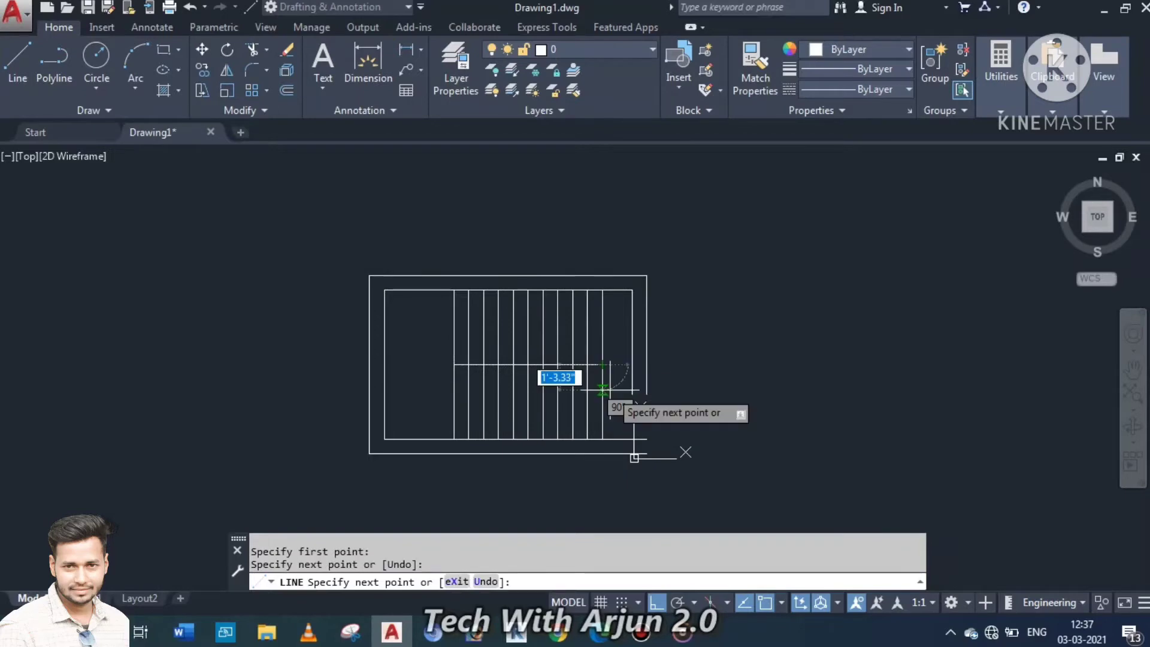
key("Escape")
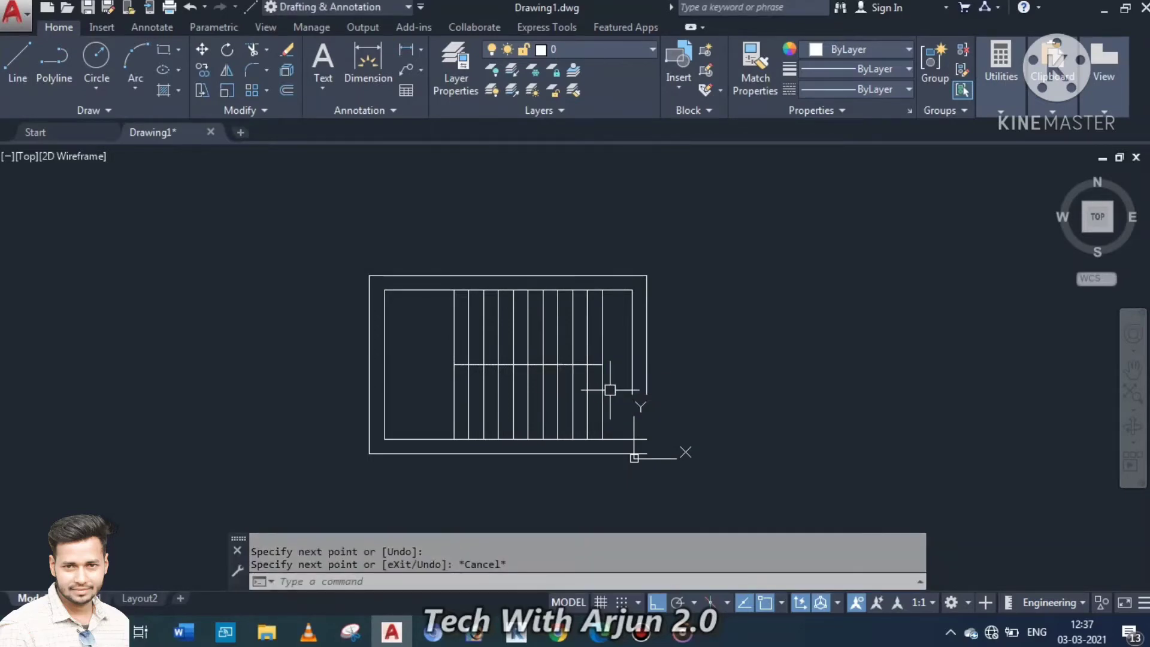
- Offset the horizontal middle line 3" upward and 3" downward
type("o")
key("Return")
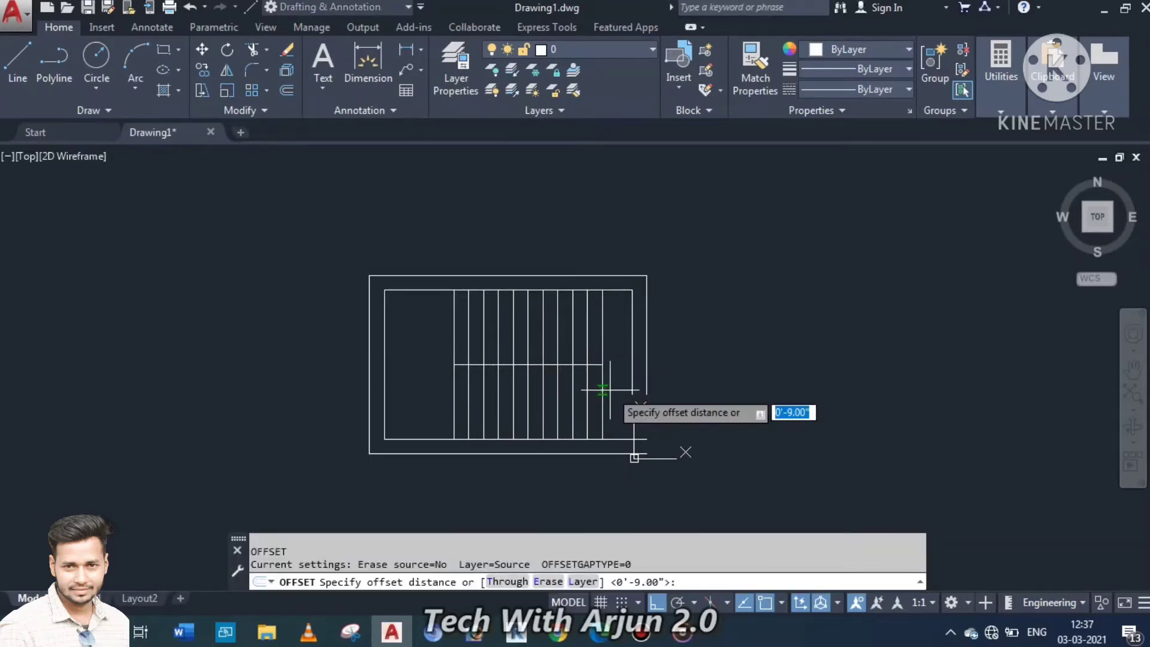
type("3\"")
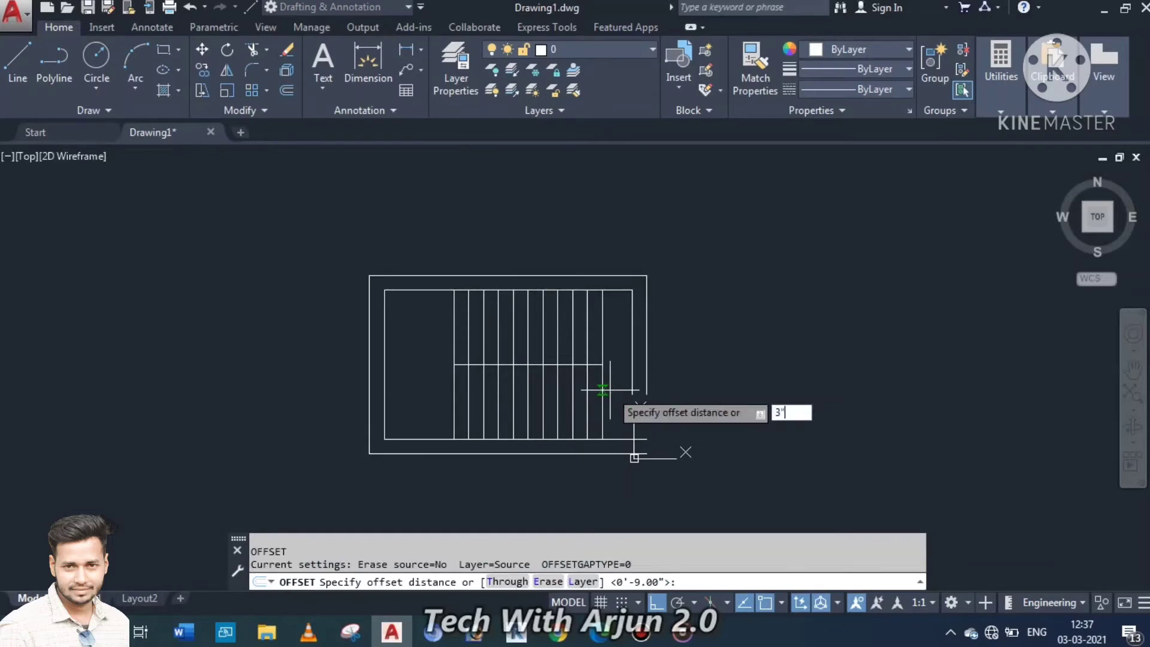
key("Return")
scroll(577, 377, "up", 3)
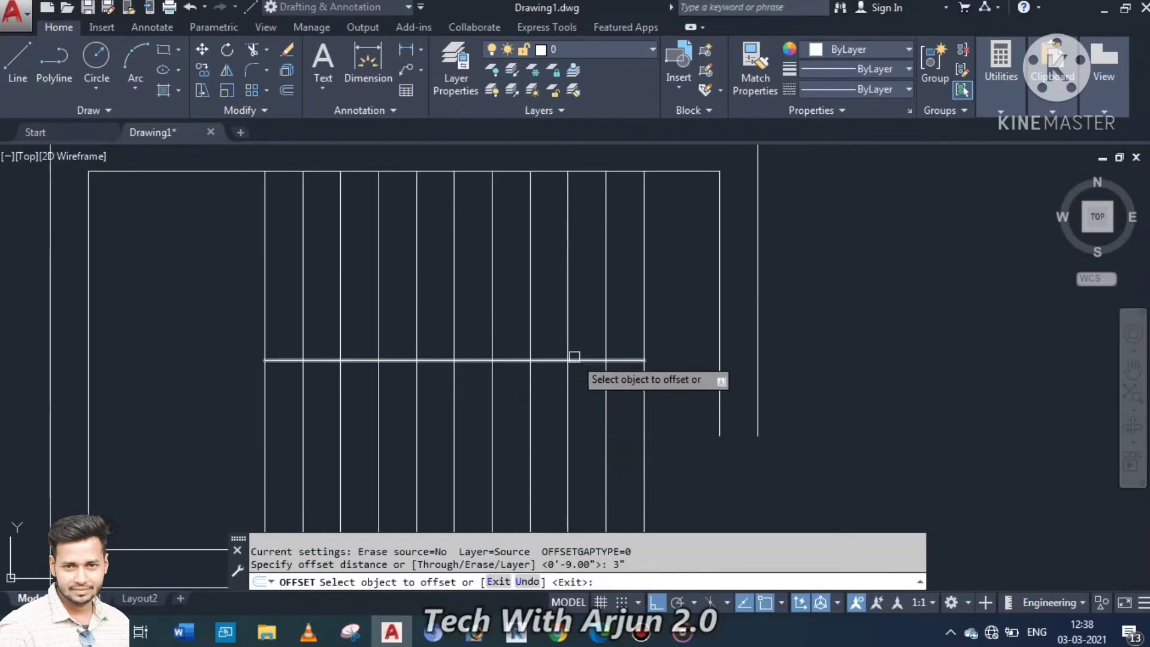
left_click(572, 360)
left_click(601, 324)
left_click(589, 360)
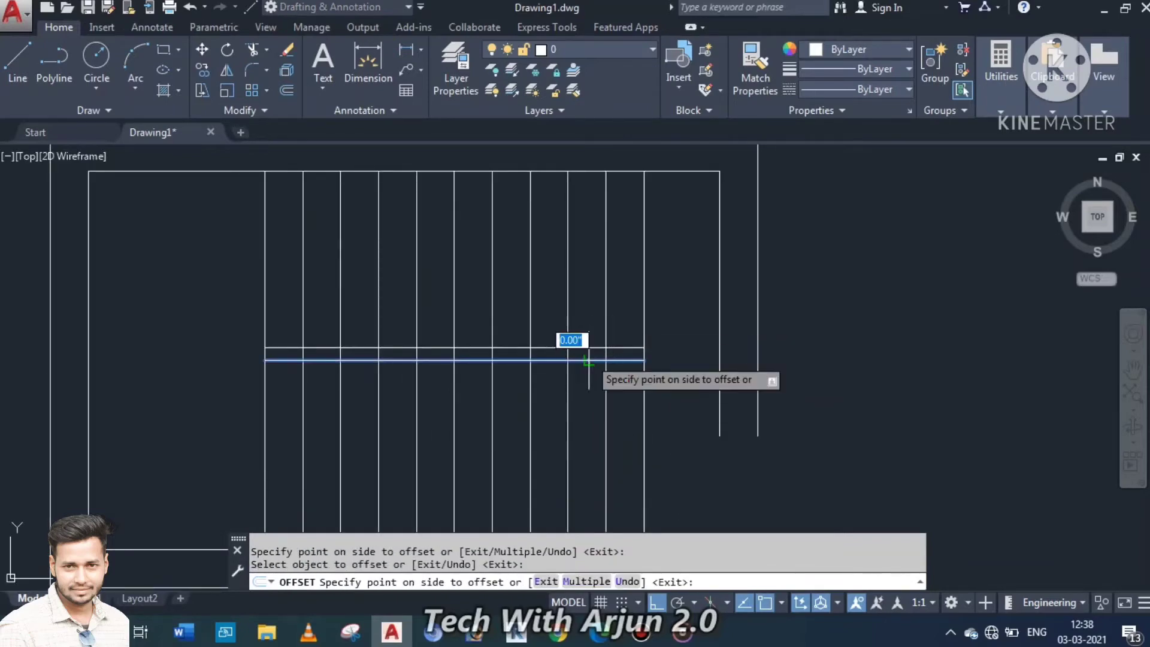
left_click(568, 423)
key("Escape")
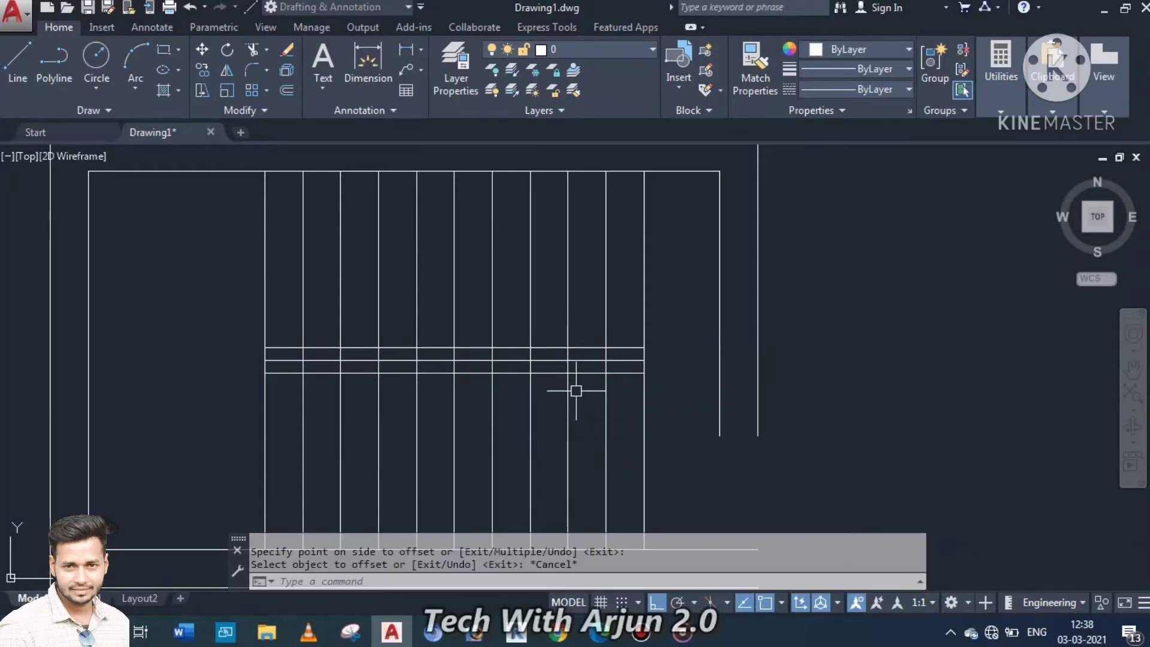
- Measure the distance from the upper horizontal line's right end down to the inner bottom wall line
type("DI")
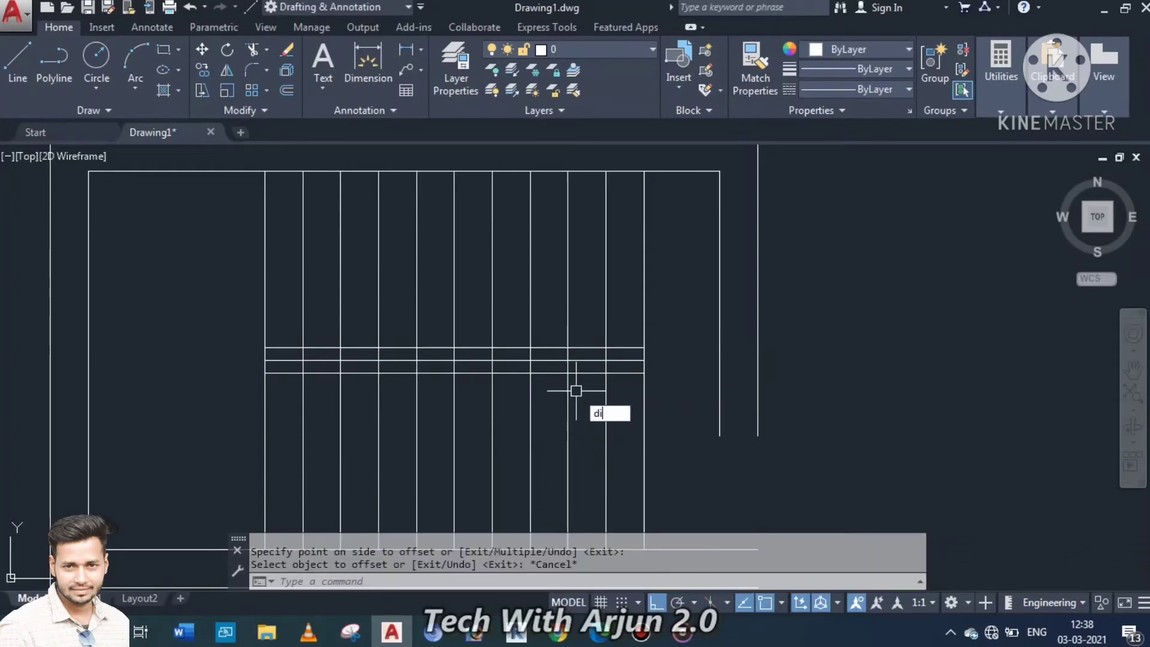
key("Return")
left_click(644, 347)
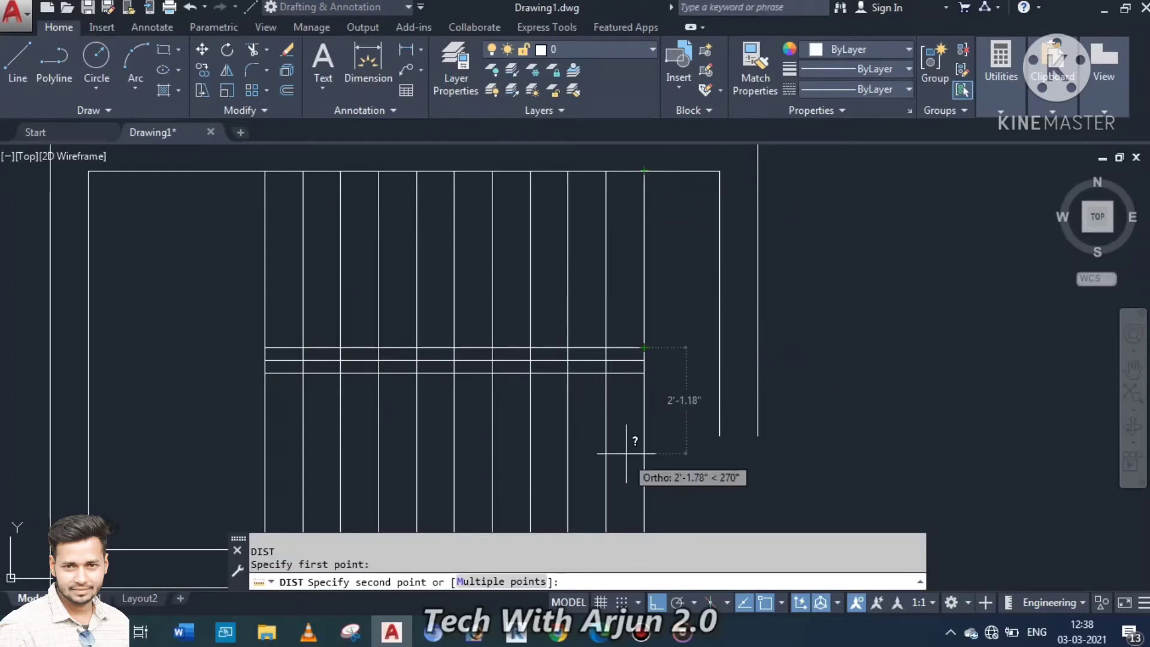
scroll(629, 446, "down", 3)
middle_click_drag(629, 448, 651, 384)
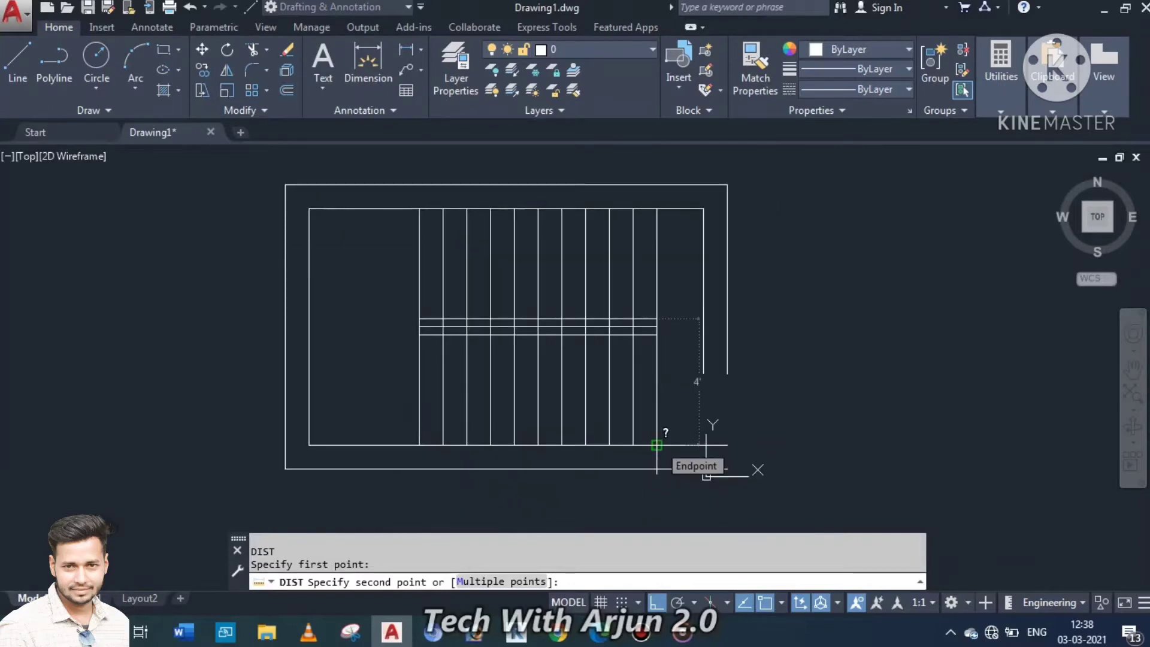
key("Escape")
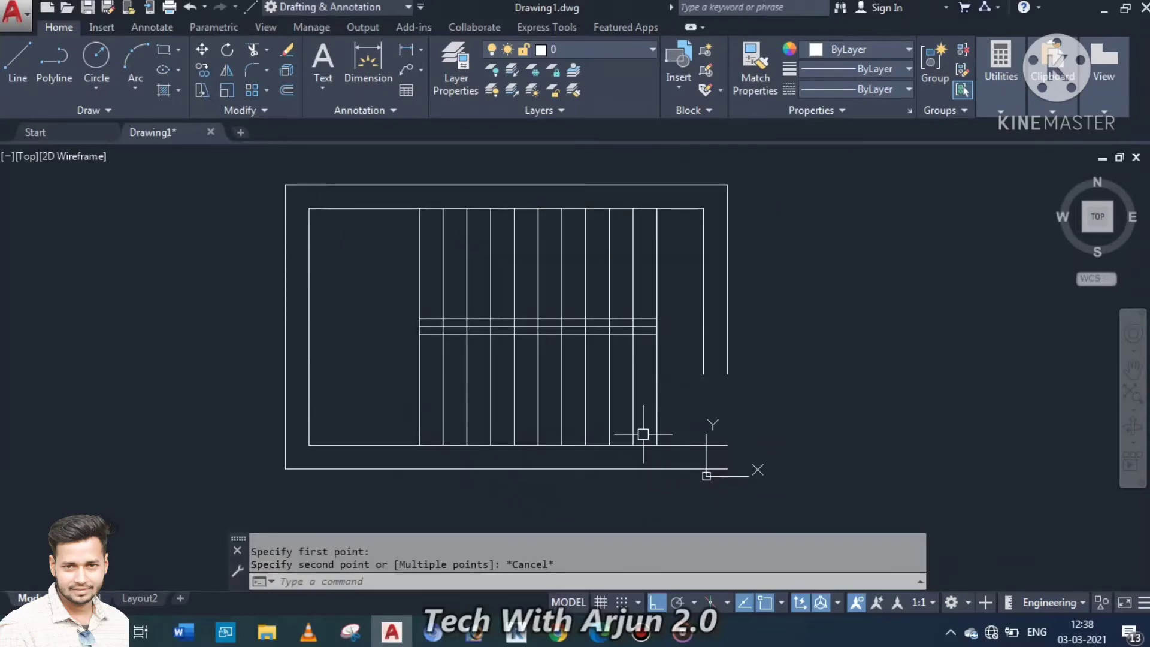
- Delete the original middle line between the two offset horizontal lines
scroll(643, 434, "up", 4)
left_click(655, 295)
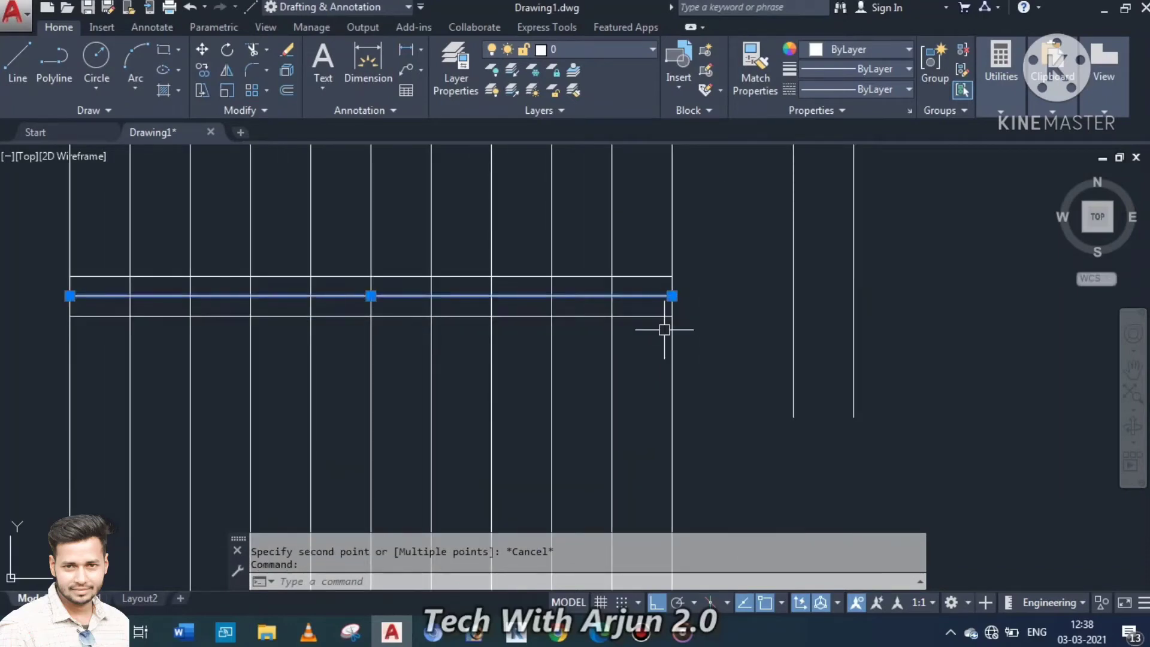
key("Delete")
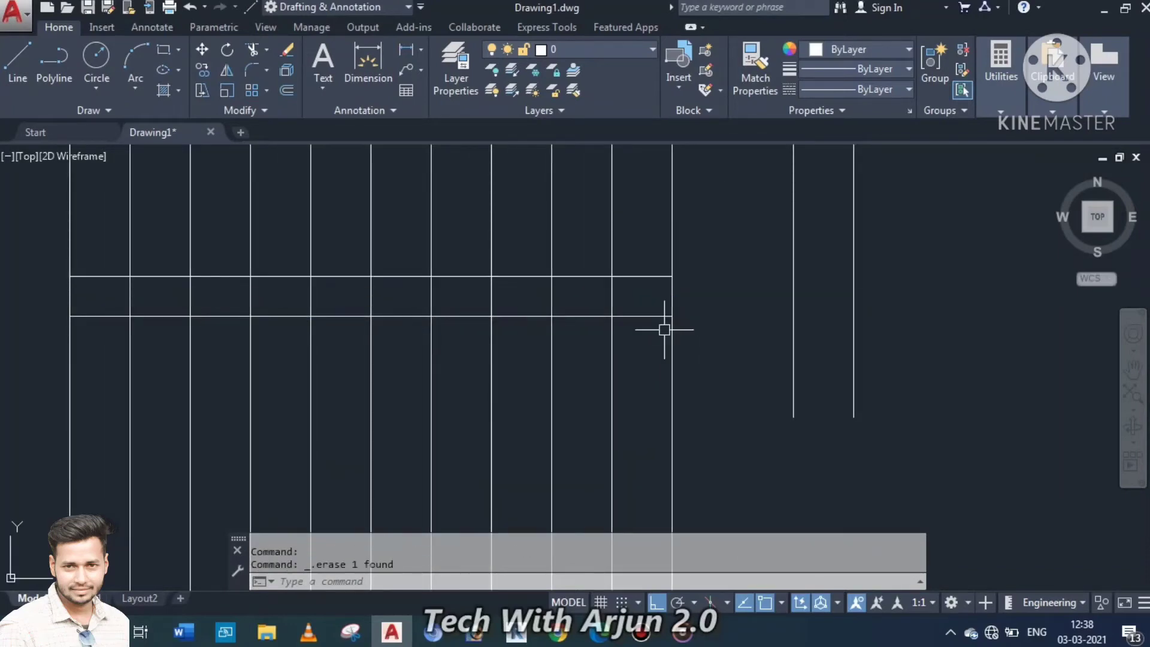
- Trim the inner tread lines out of the gap between the two horizontal middle lines, keeping the first and last verticals
scroll(641, 336, "down", 6)
scroll(645, 311, "up", 6)
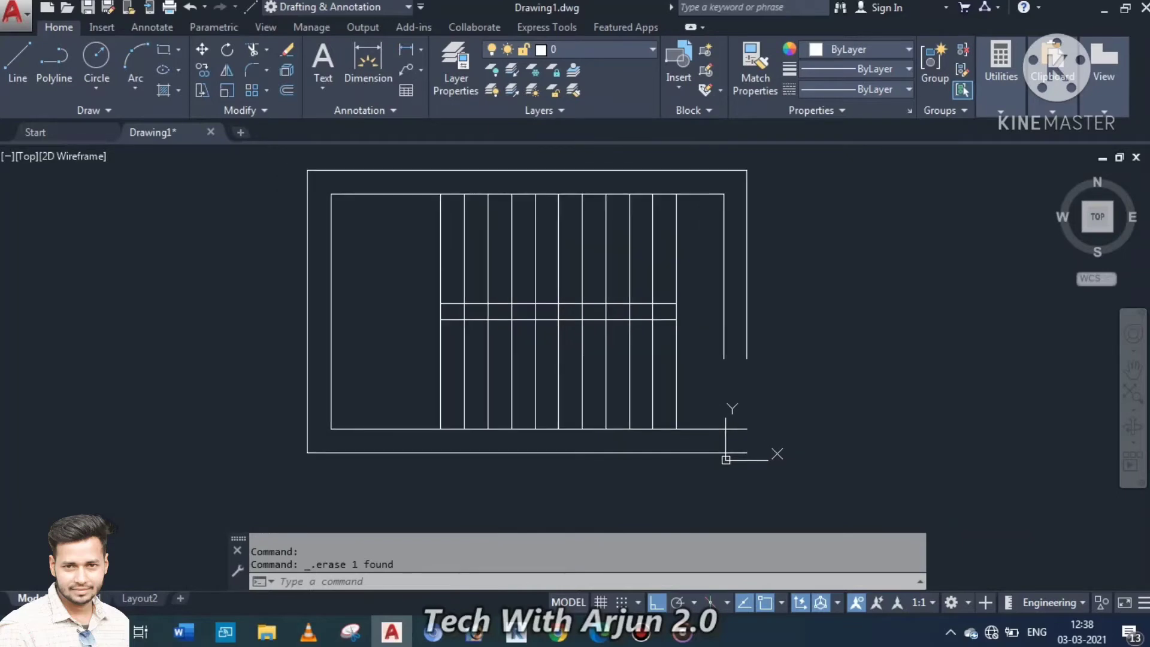
scroll(659, 312, "down", 2)
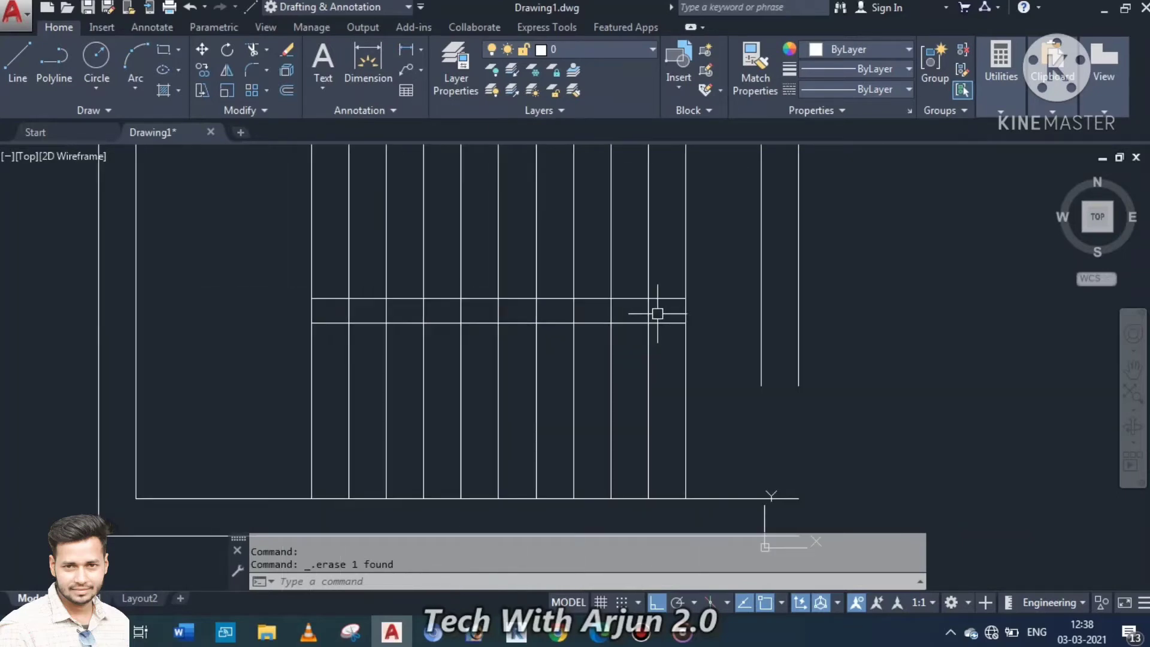
type("tr")
key("Return")
key("Return")
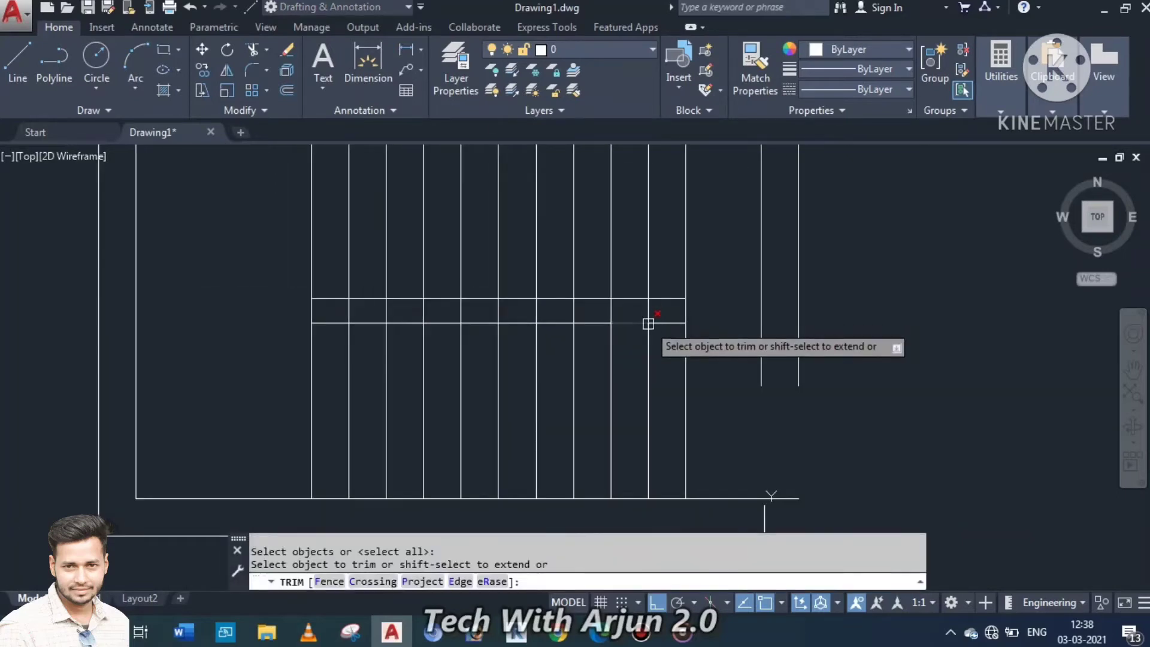
left_click(669, 310)
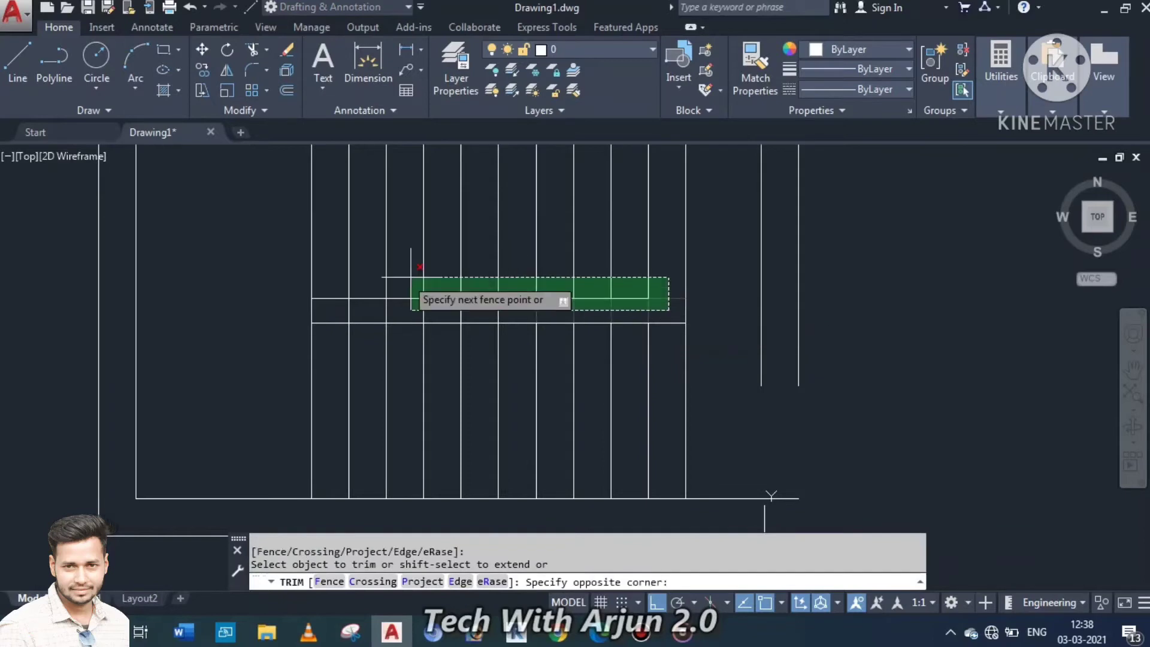
middle_click_drag(472, 339, 582, 384)
scroll(581, 383, "up", 2)
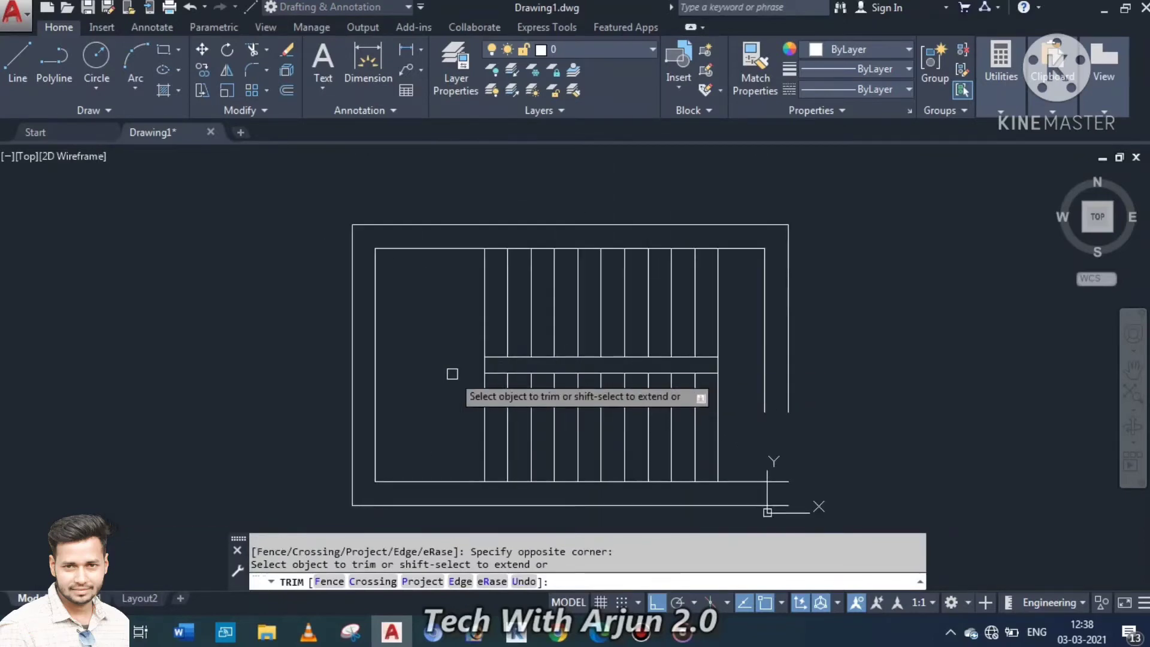
key("Escape")
- Draw a short horizontal line across the left wall, from the inner wall line's midpoint to the outer wall line
type("l")
key("Return")
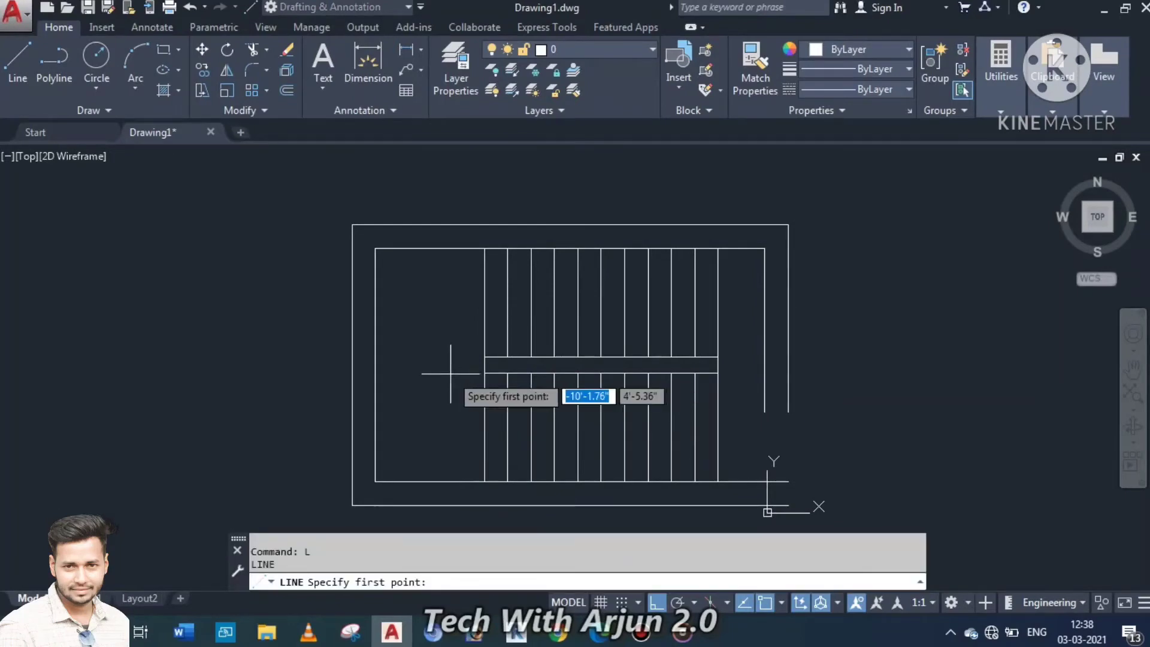
left_click(375, 364)
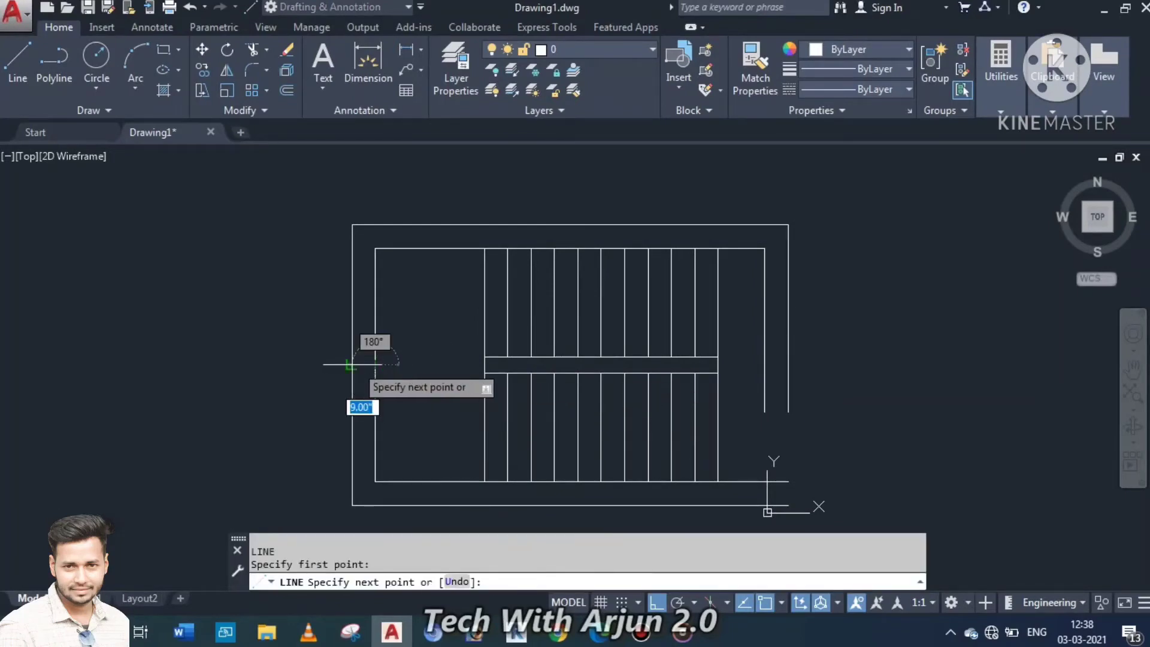
left_click(352, 364)
key("Escape")
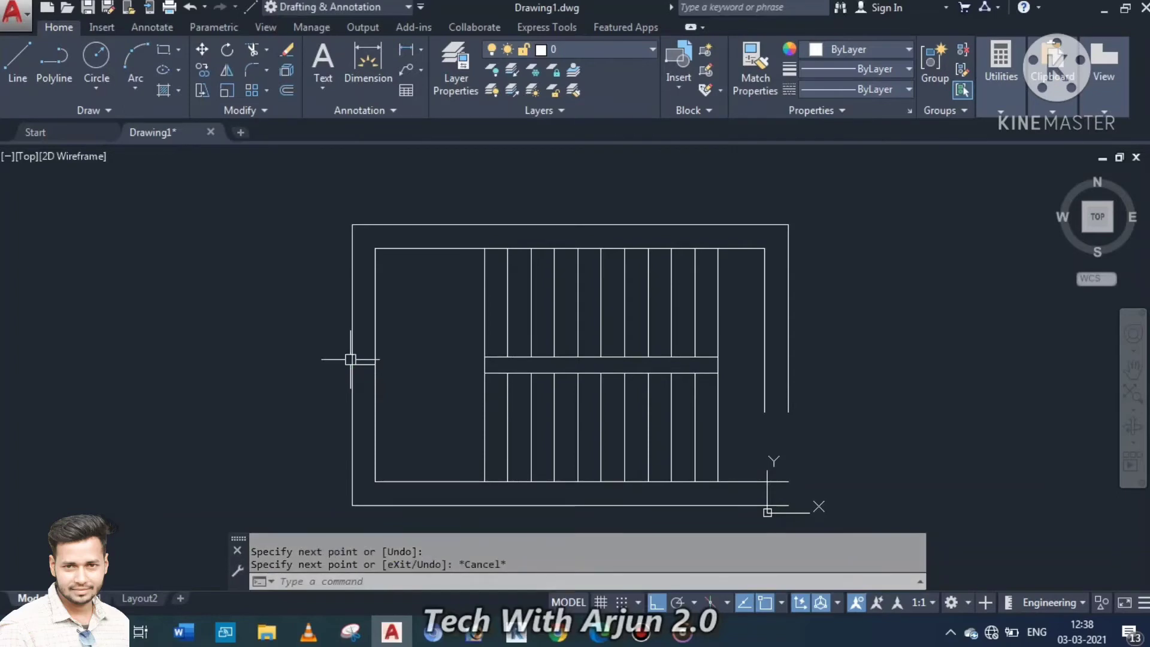
- Offset the short line across the left wall 2' upward and 2' downward to mark the window ends
type("o")
key("Return")
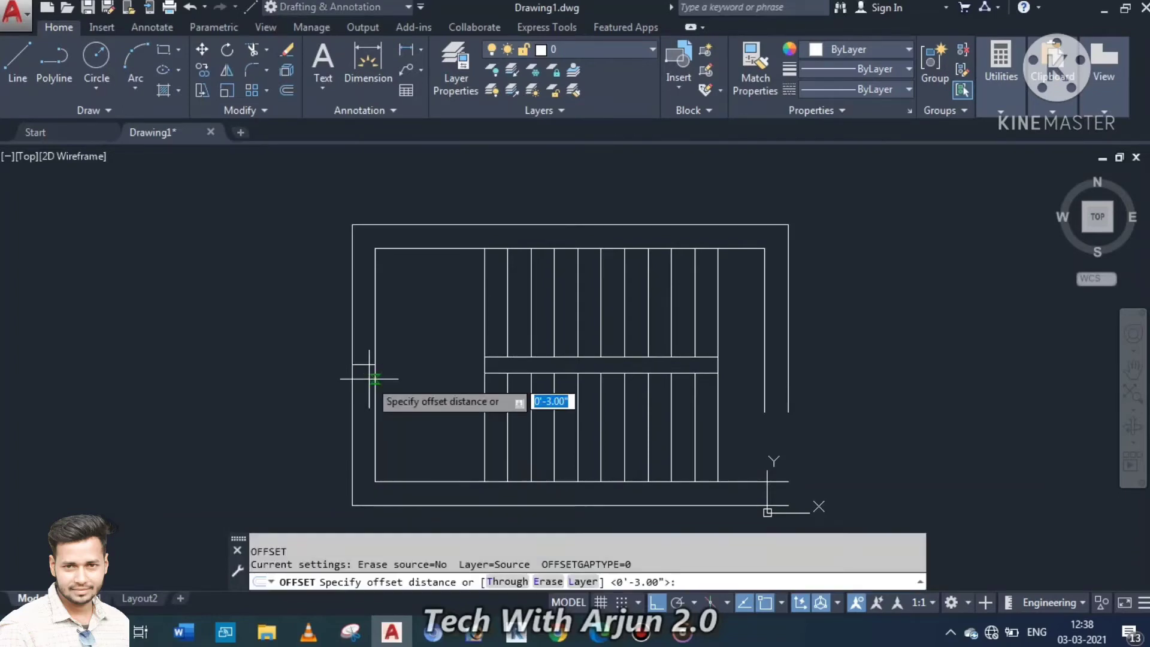
type("2")
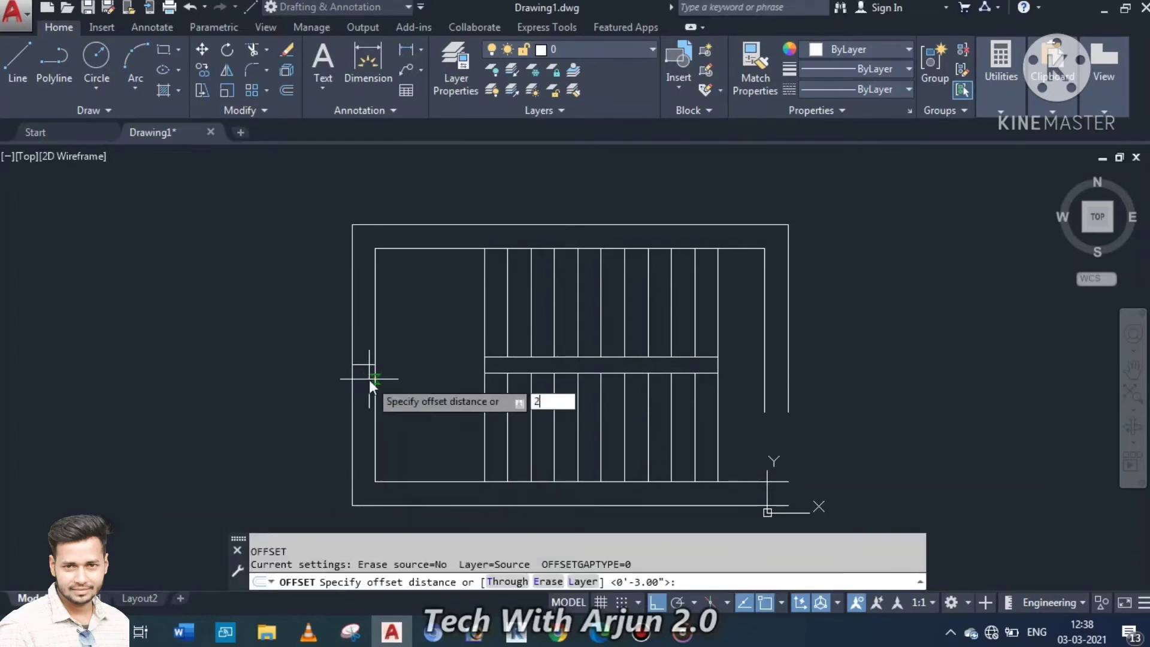
type("'")
key("Return")
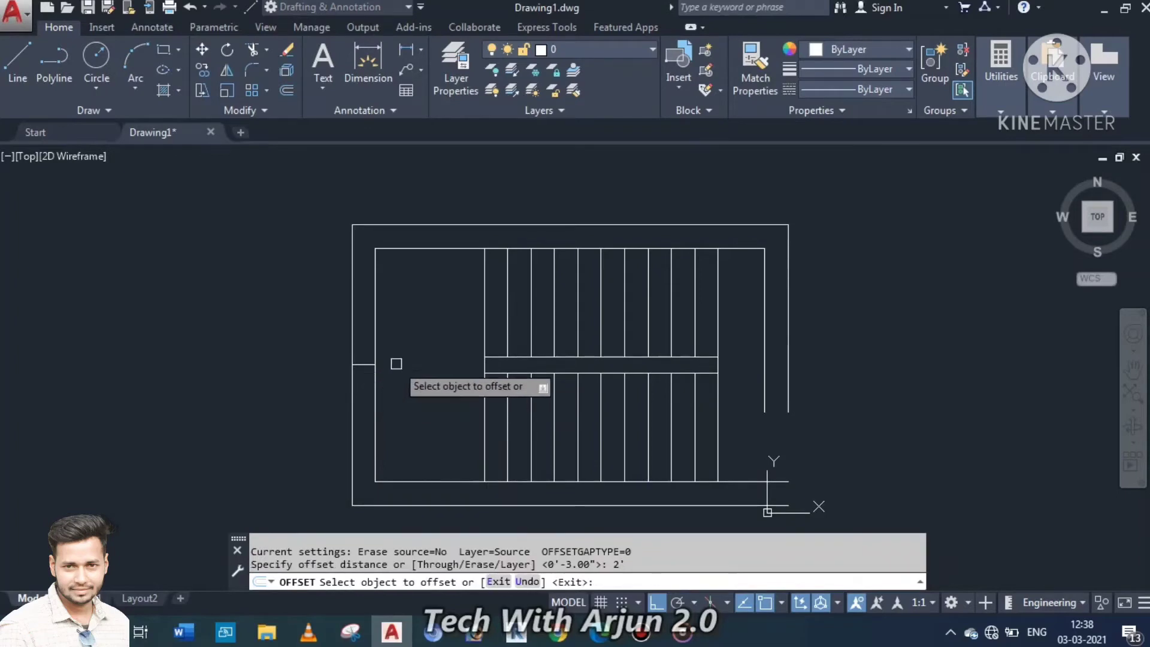
left_click(375, 363)
left_click(367, 328)
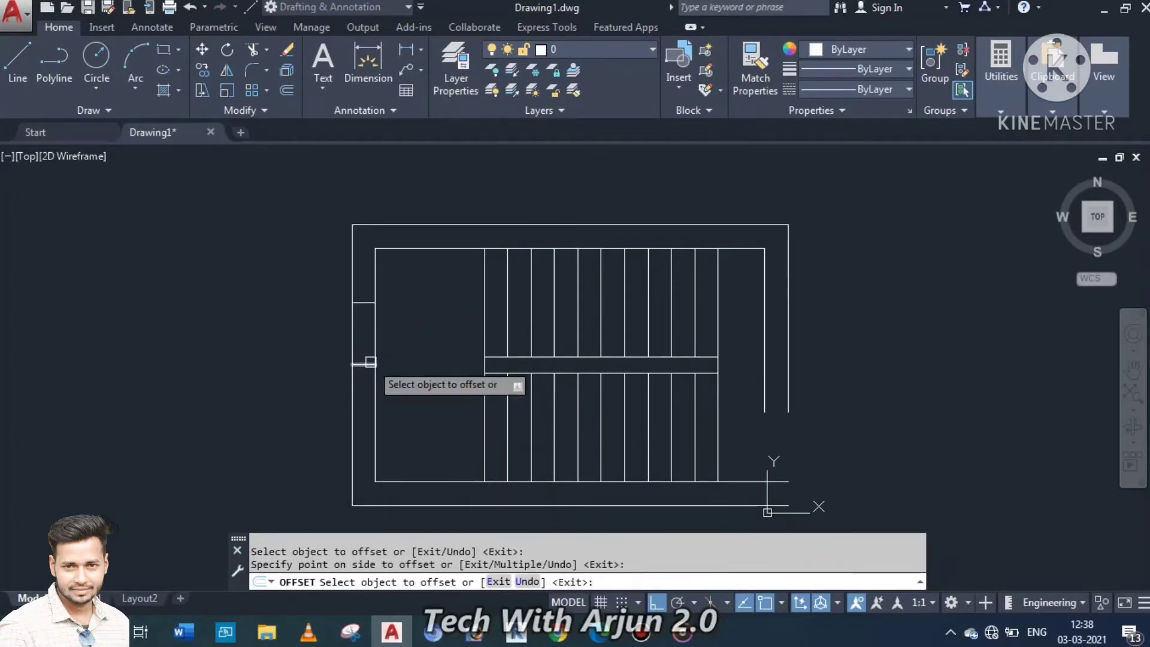
left_click(372, 364)
left_click(407, 390)
scroll(408, 391, "down", 2)
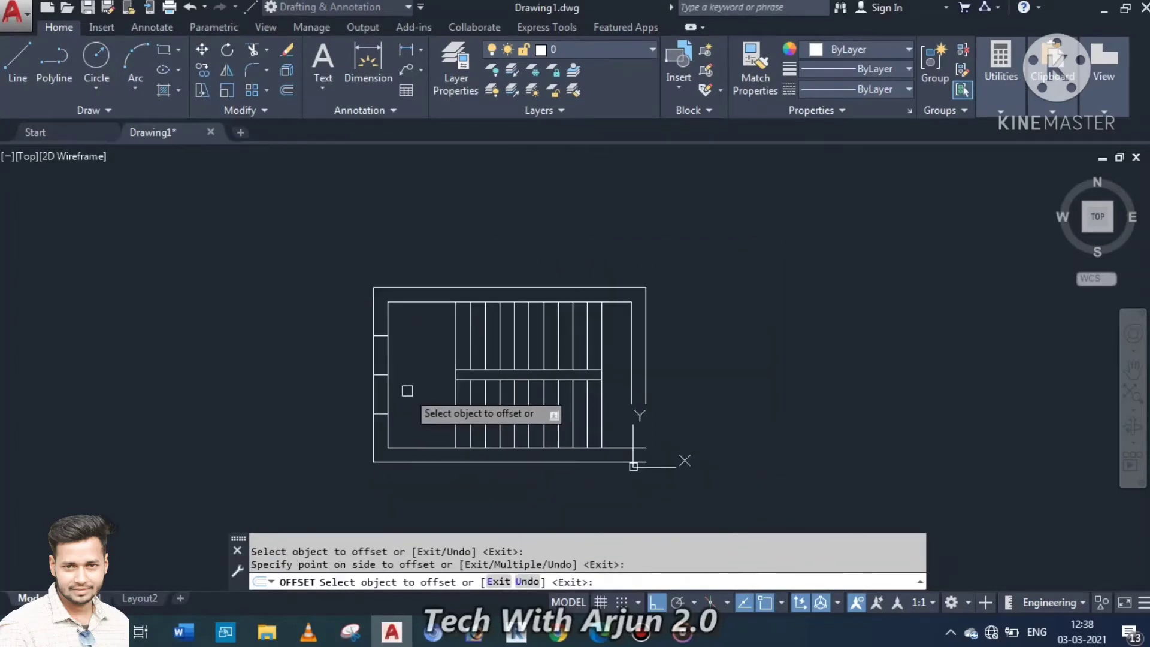
key("Escape")
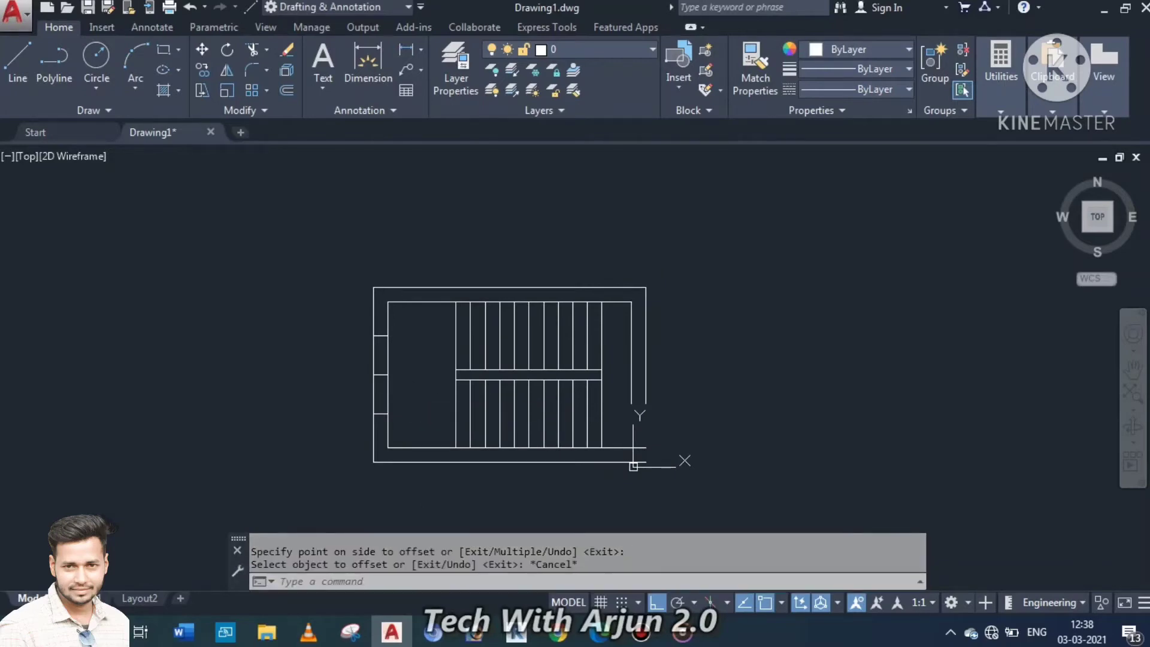
- Draw a vertical line inside the left wall from the midpoint of the upper window end line to that of the lower one
type("l")
key("Return")
left_click(380, 335)
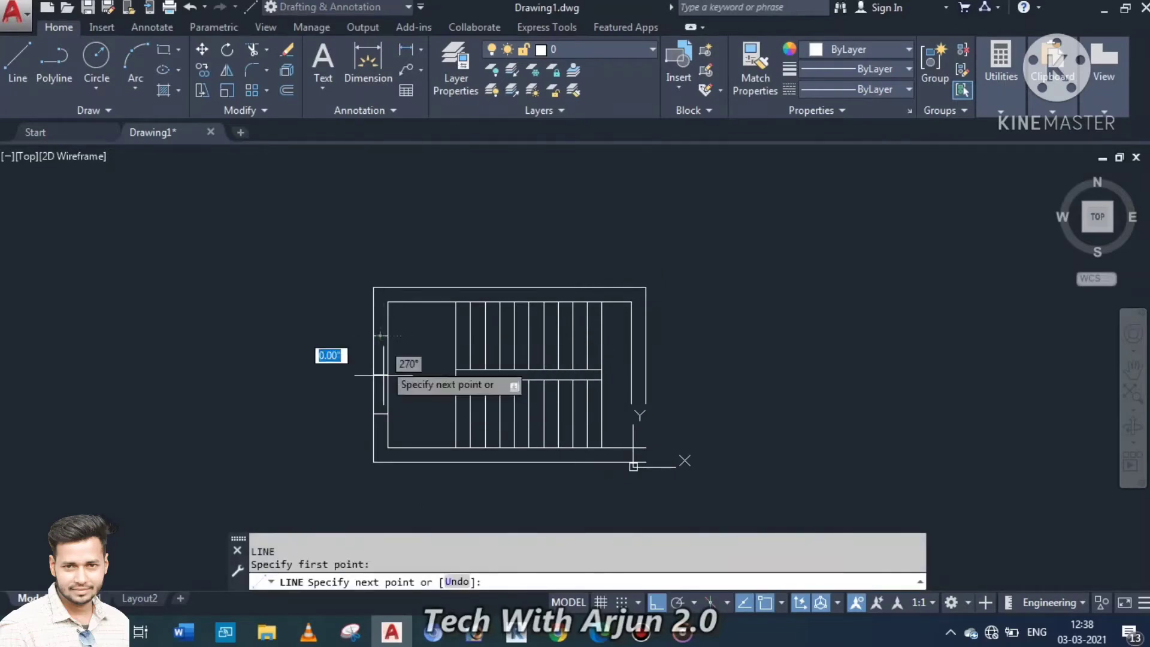
left_click(380, 414)
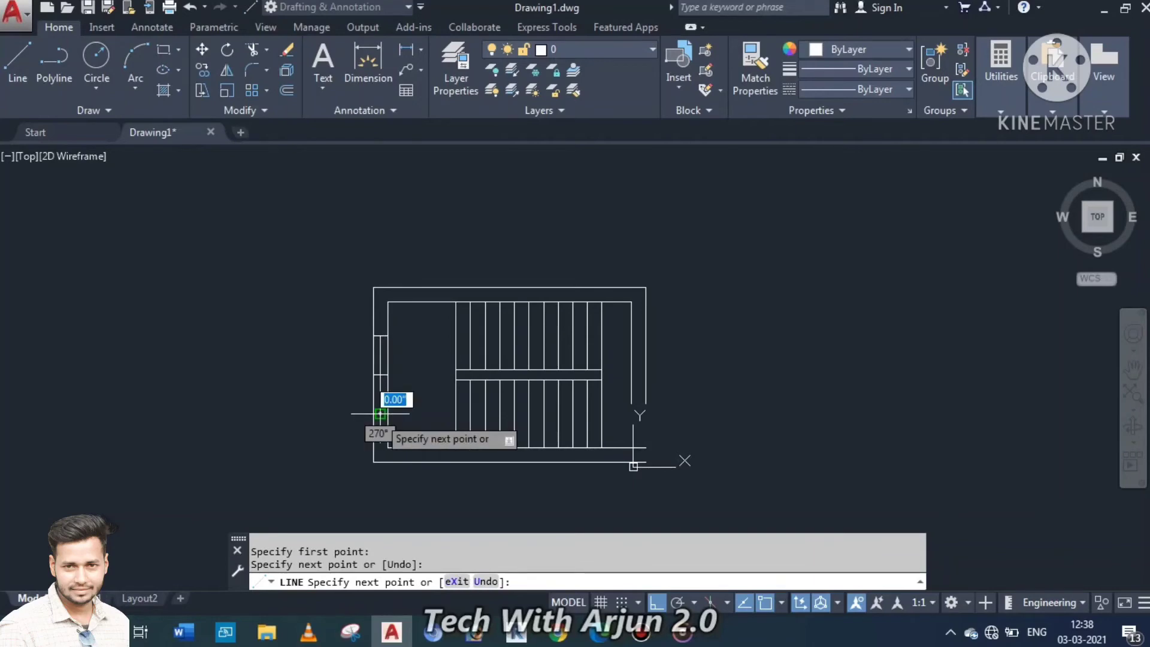
key("Escape")
- Offset the vertical window centre line 1" to the left and 1" to the right
type("o")
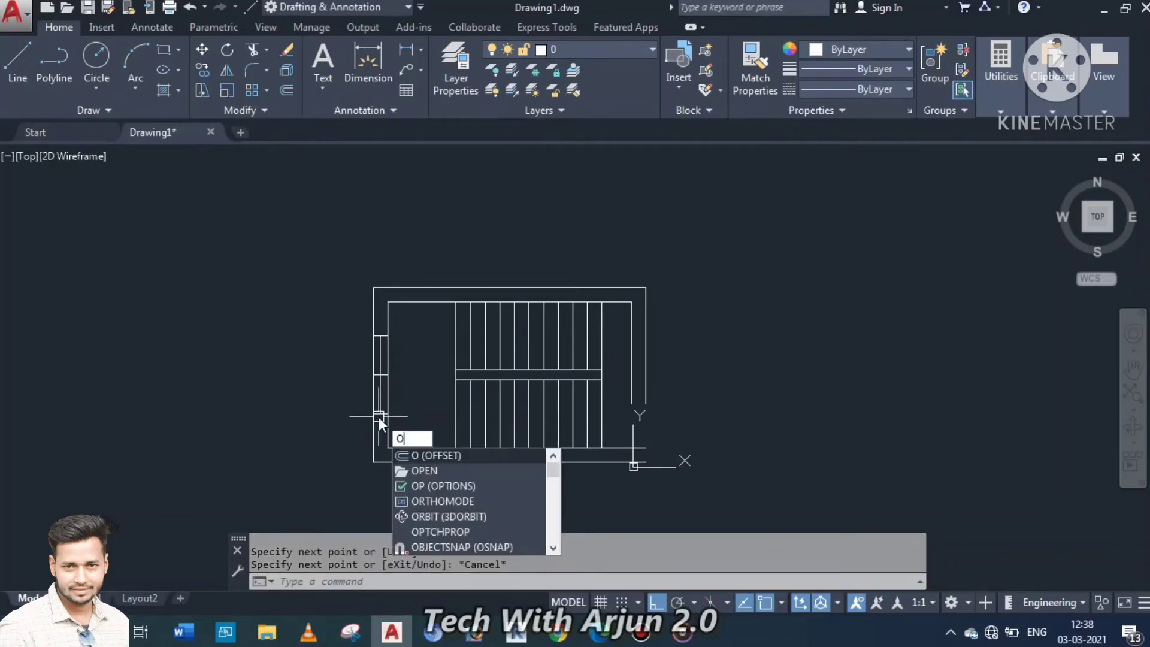
key("Return")
type("1\"")
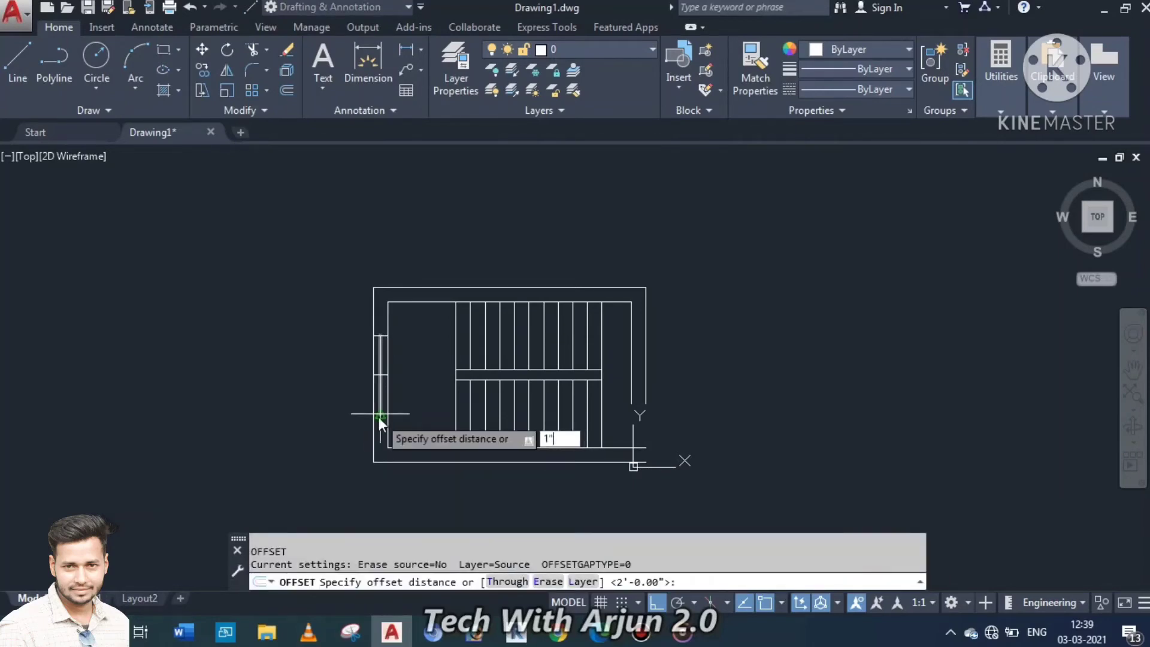
key("Return")
scroll(413, 389, "up", 4)
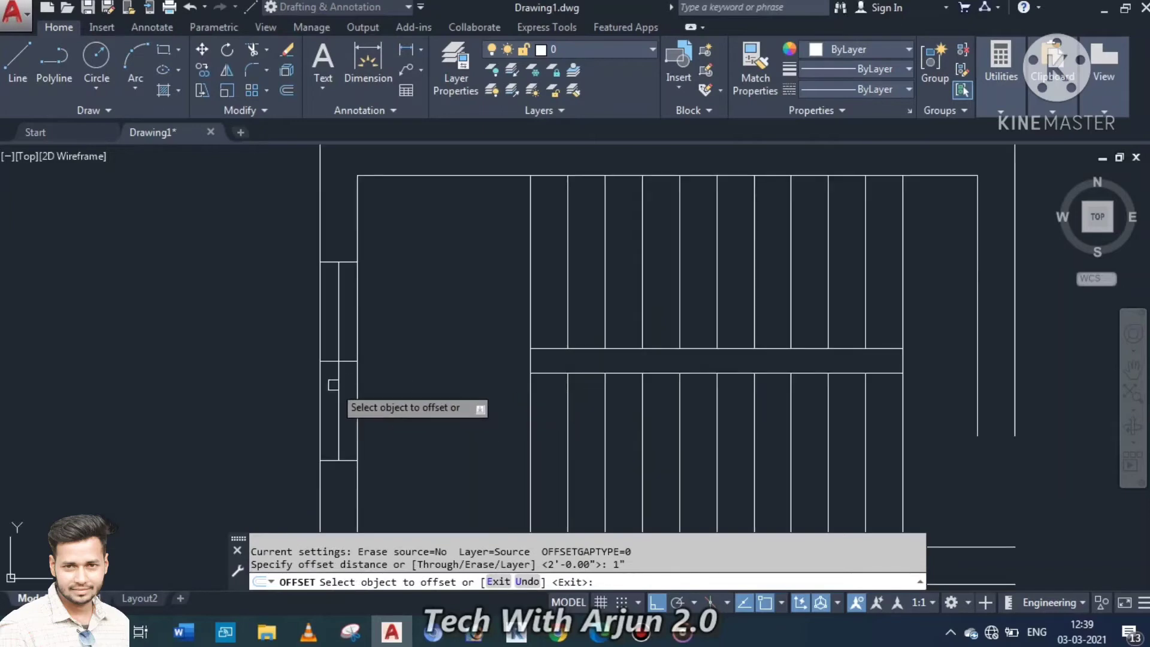
left_click(321, 368)
left_click(283, 384)
scroll(311, 385, "up", 4)
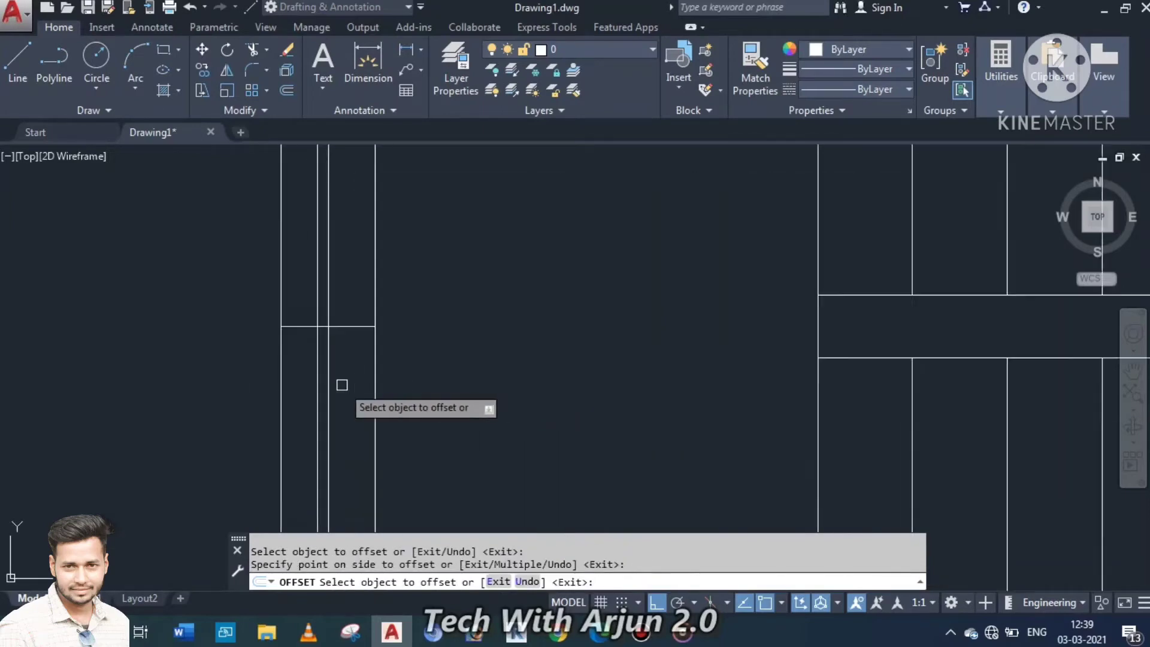
left_click(319, 383)
left_click(515, 435)
scroll(522, 411, "down", 4)
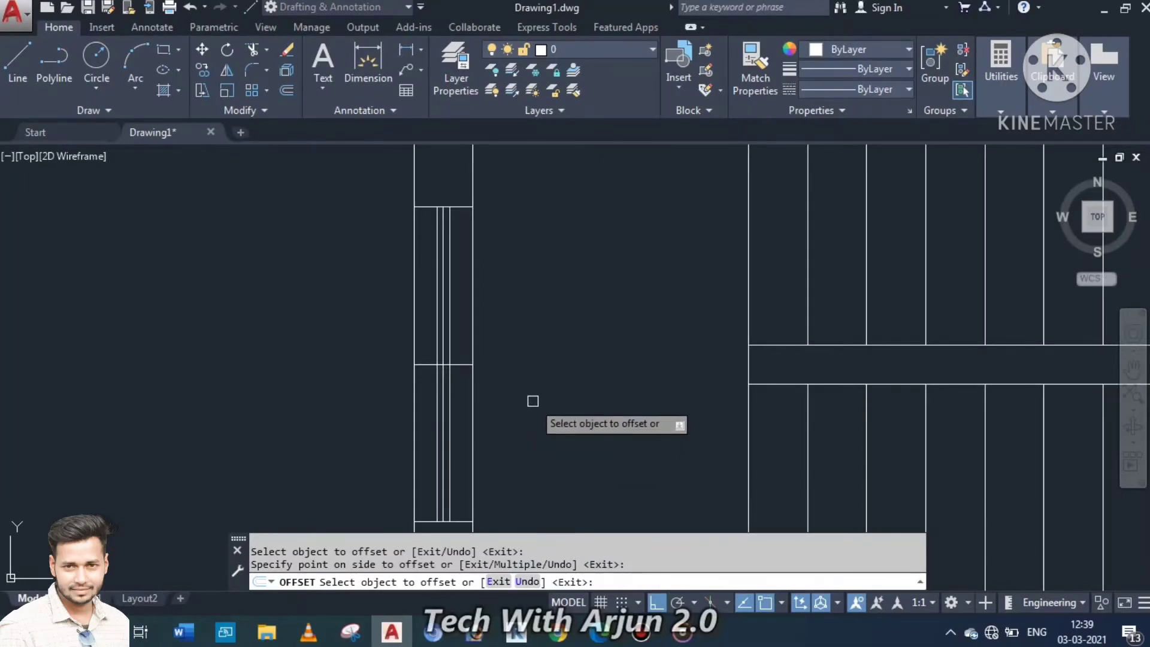
key("Escape")
- Delete the window's vertical centre line and the short horizontal middle line crossing the left wall
scroll(437, 367, "up", 4)
left_click(401, 361)
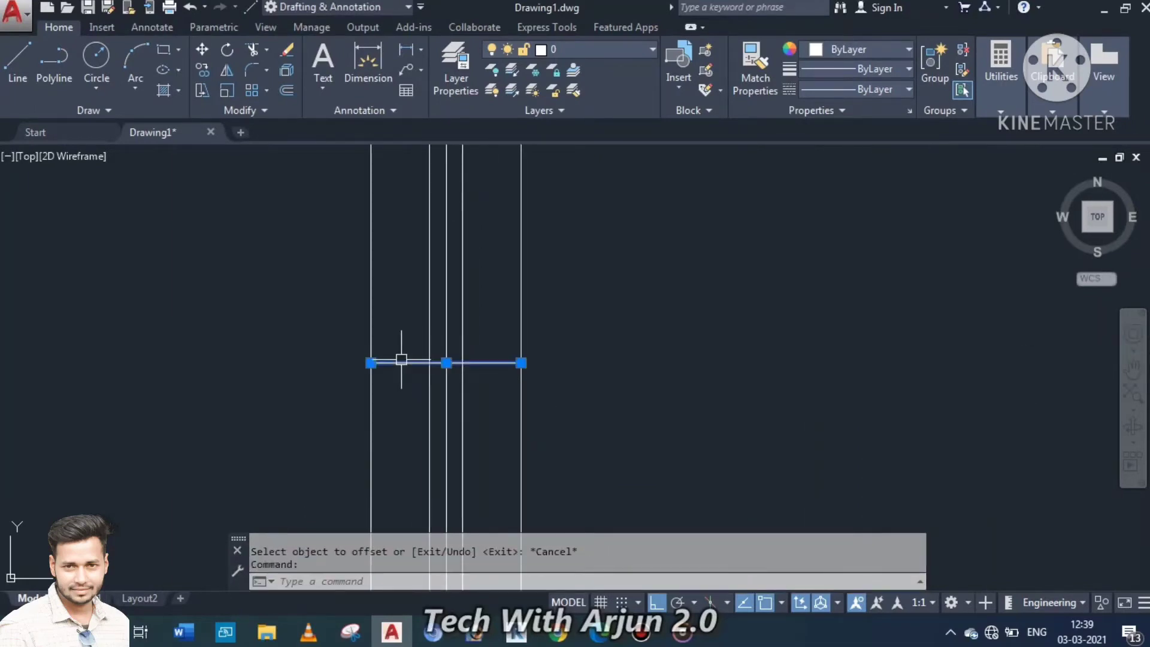
left_click(448, 350)
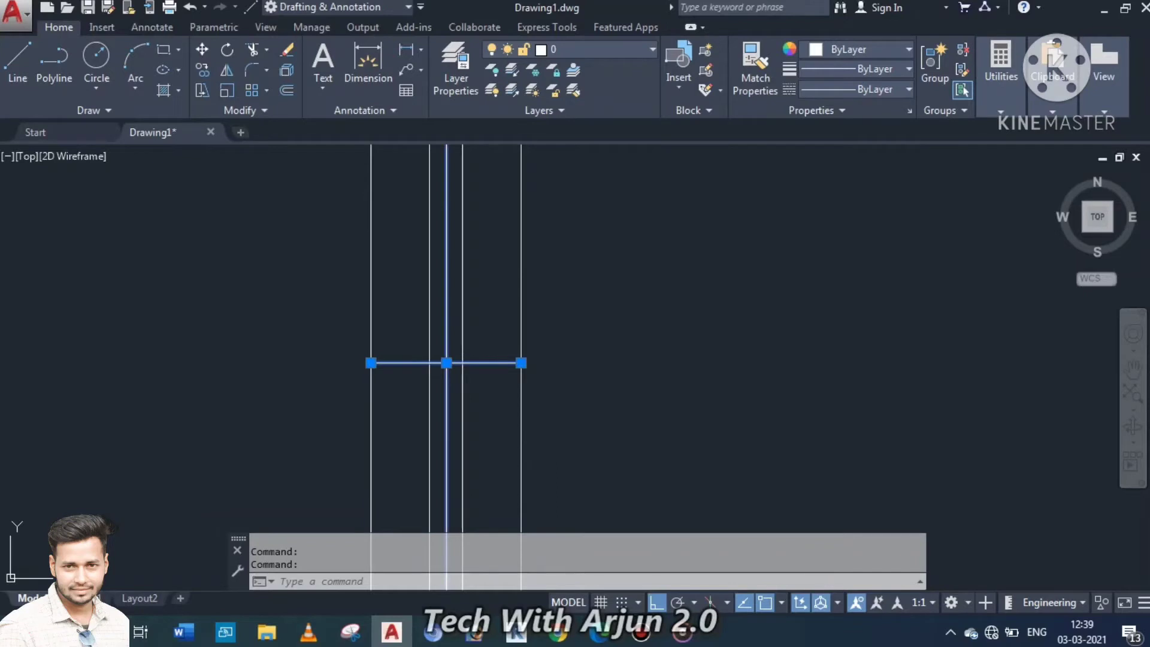
key("Delete")
scroll(526, 359, "down", 4)
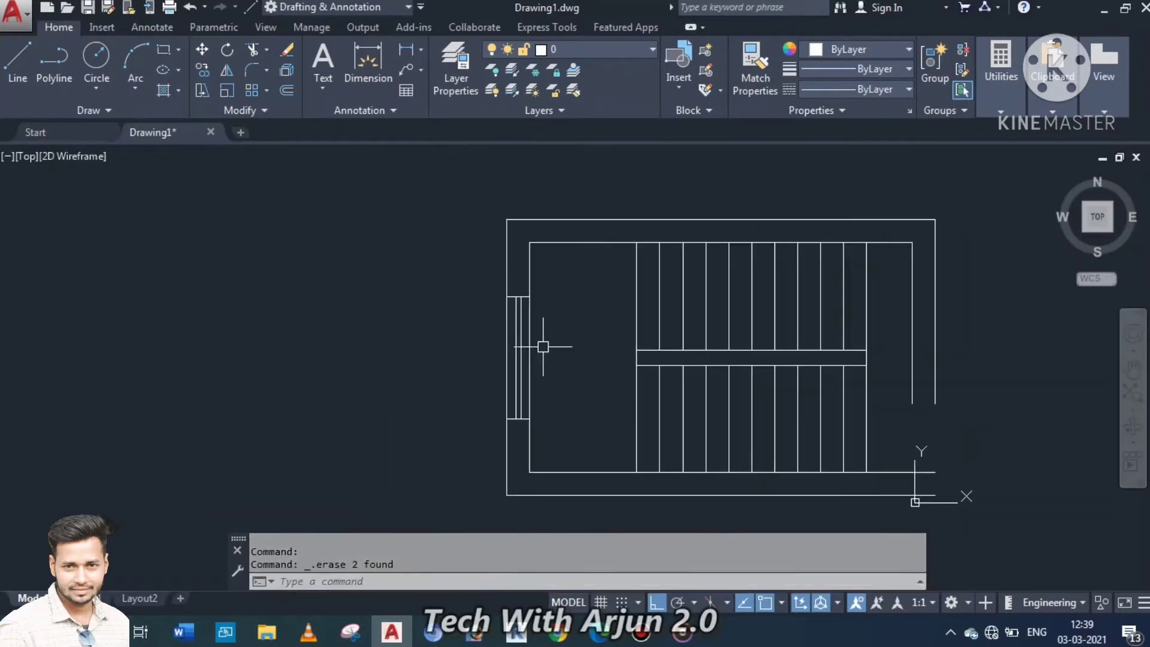
- Change the linetype of the nine inner tread lines in the upper flight to HIDDEN
scroll(556, 347, "down", 2)
middle_click_drag(560, 348, 523, 345)
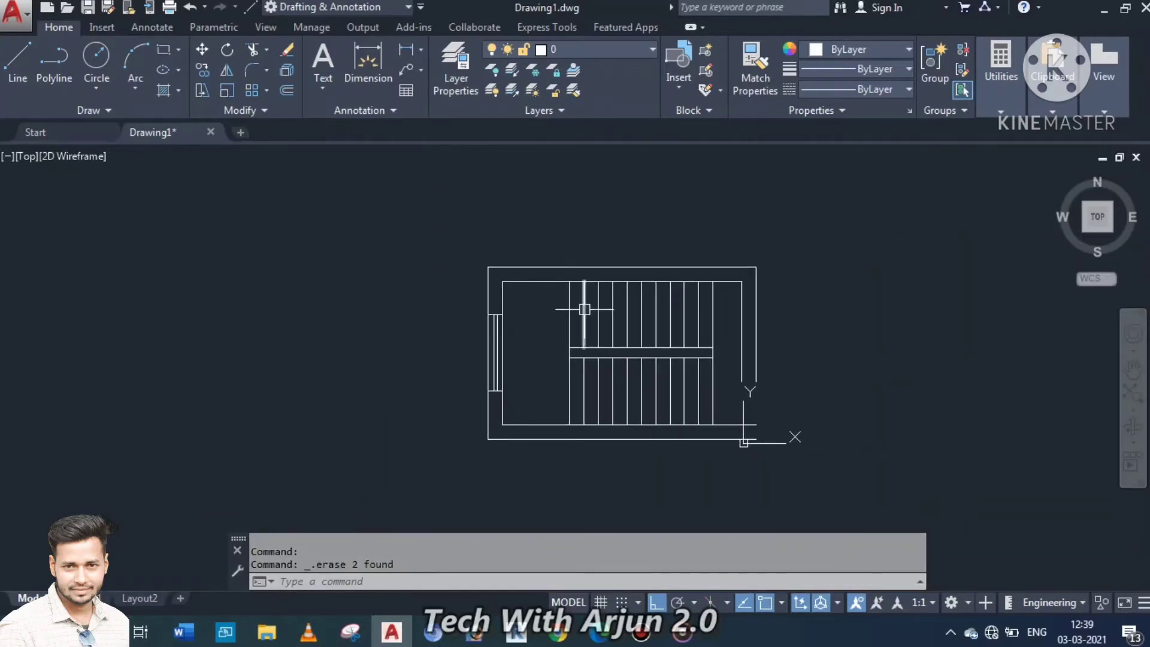
scroll(585, 306, "up", 4)
left_click(568, 221)
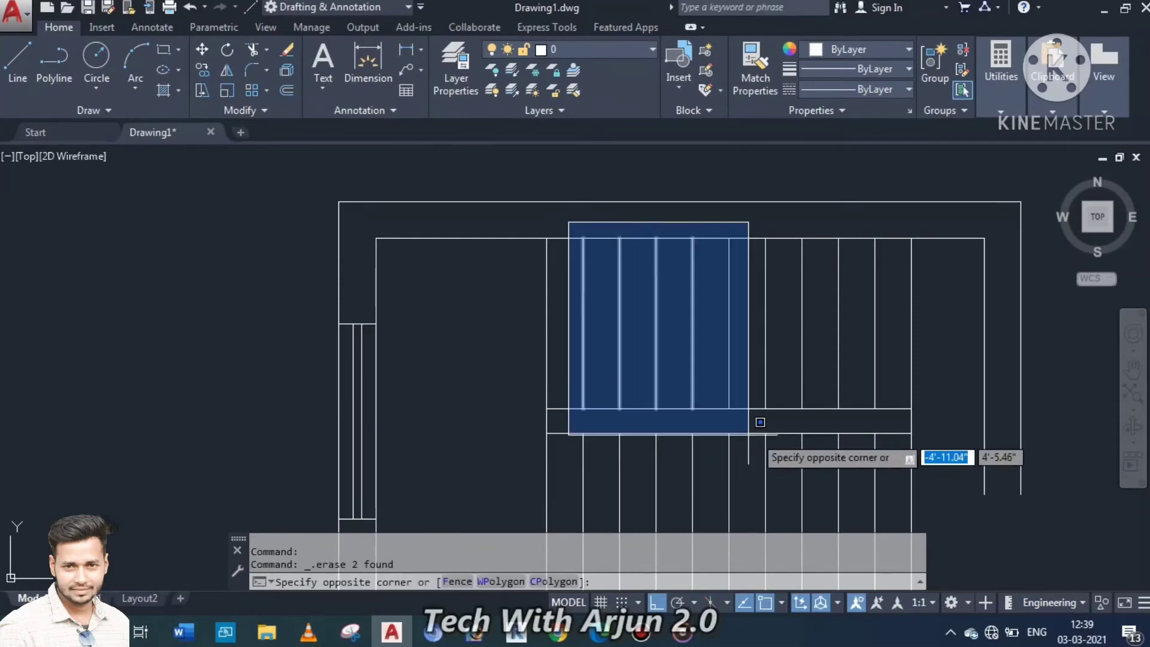
left_click(885, 422)
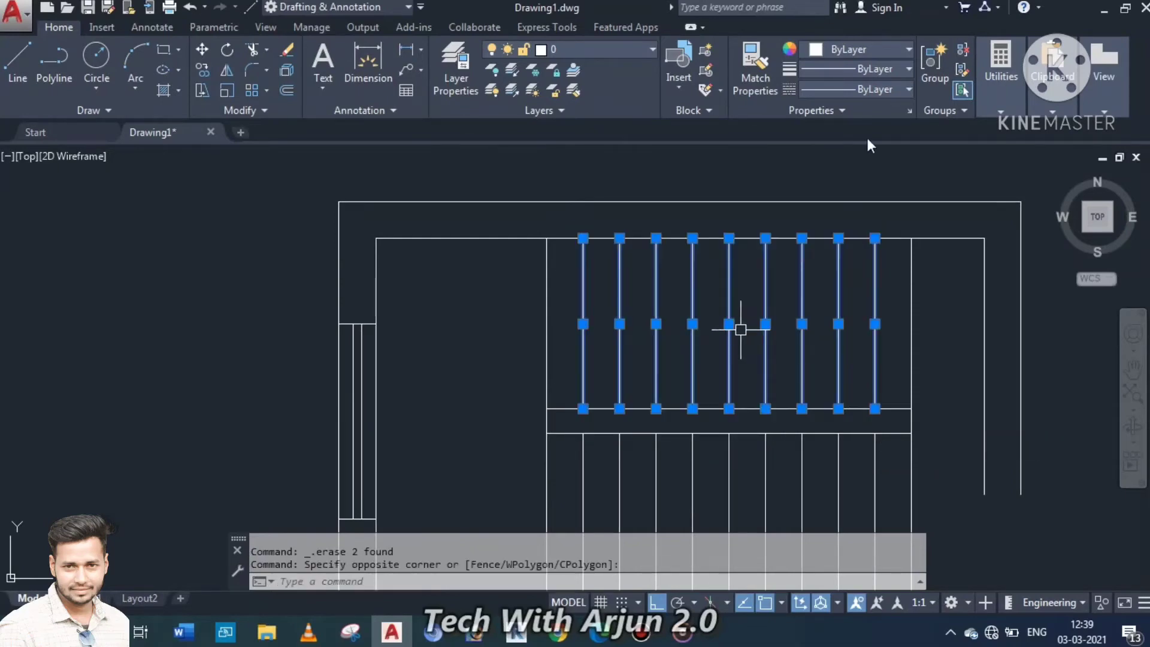
left_click(870, 92)
left_click(875, 173)
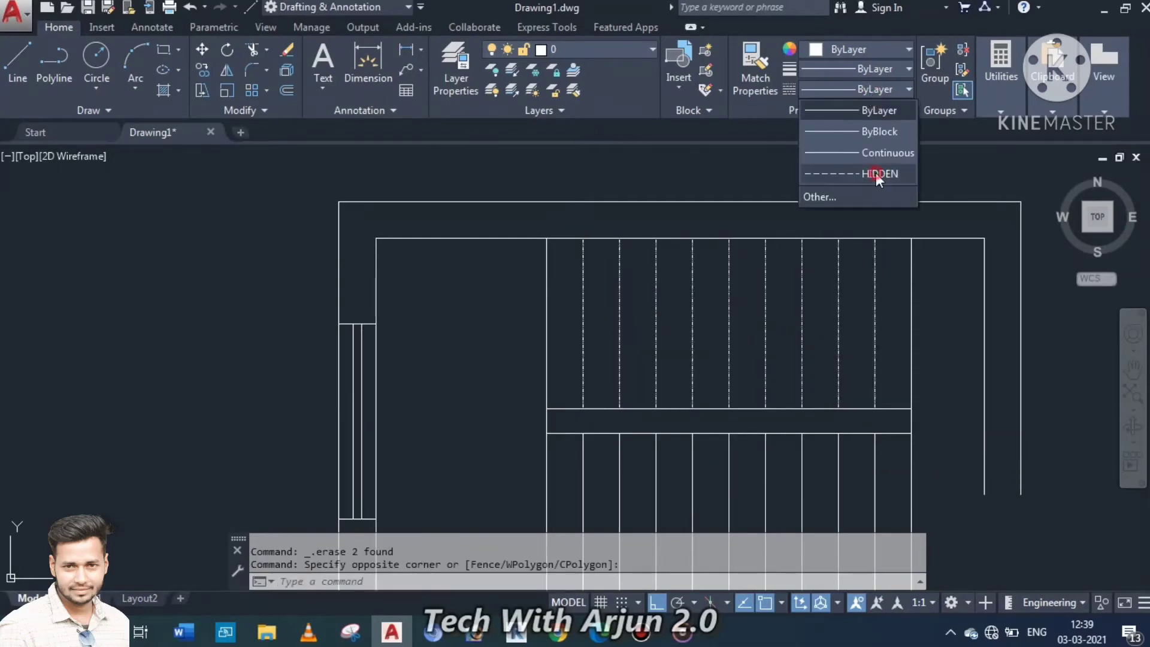
- Set the linetype scale of the nine upper-flight tread lines to 15 and deselect them
right_click(724, 339)
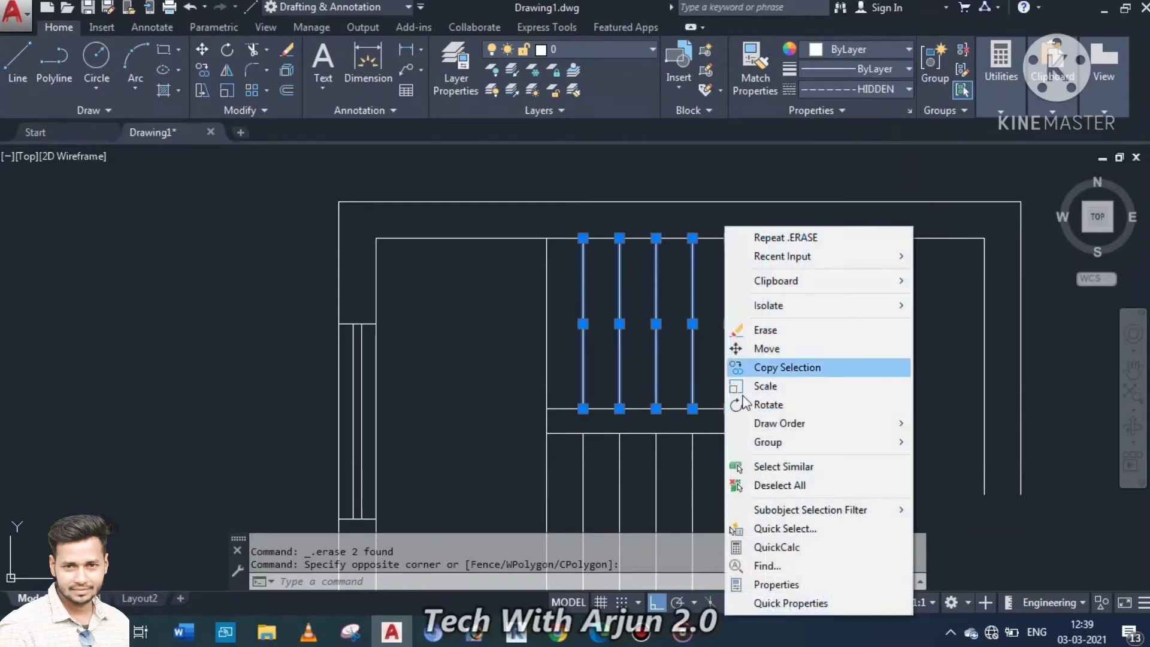
left_click(765, 587)
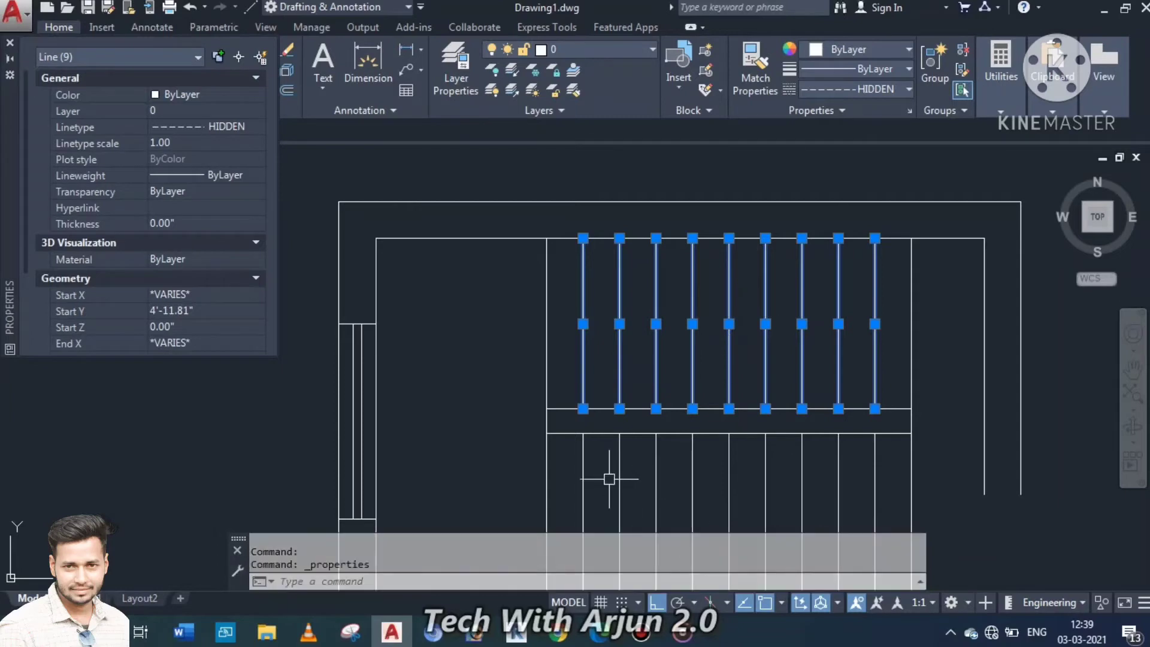
left_click(181, 144)
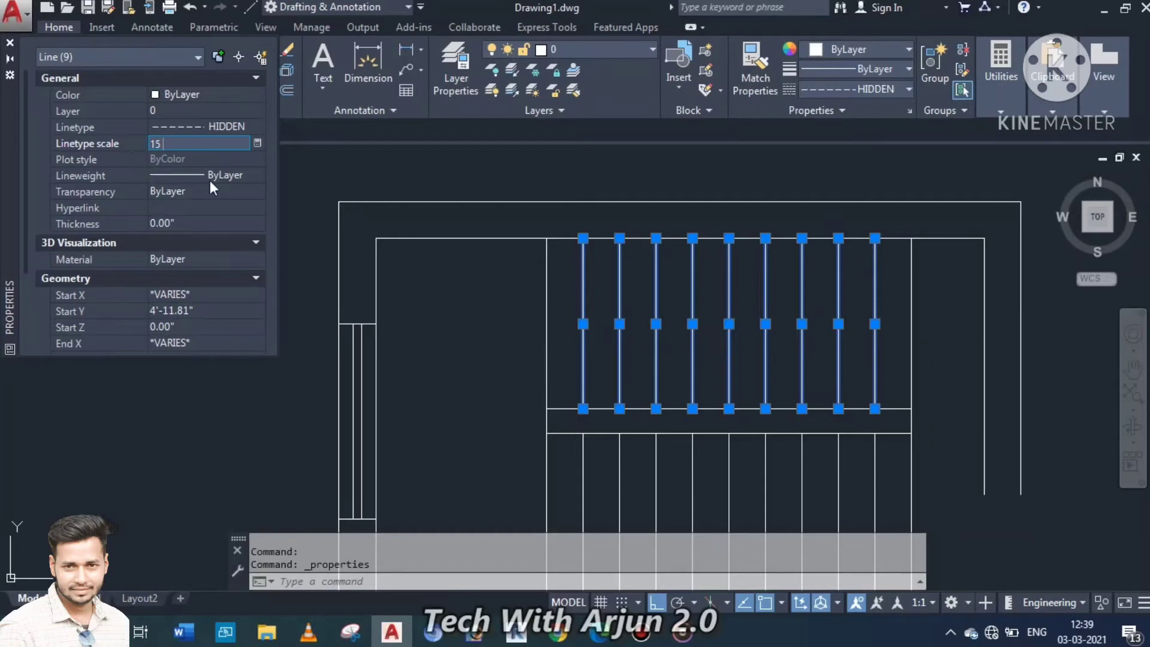
key("Return")
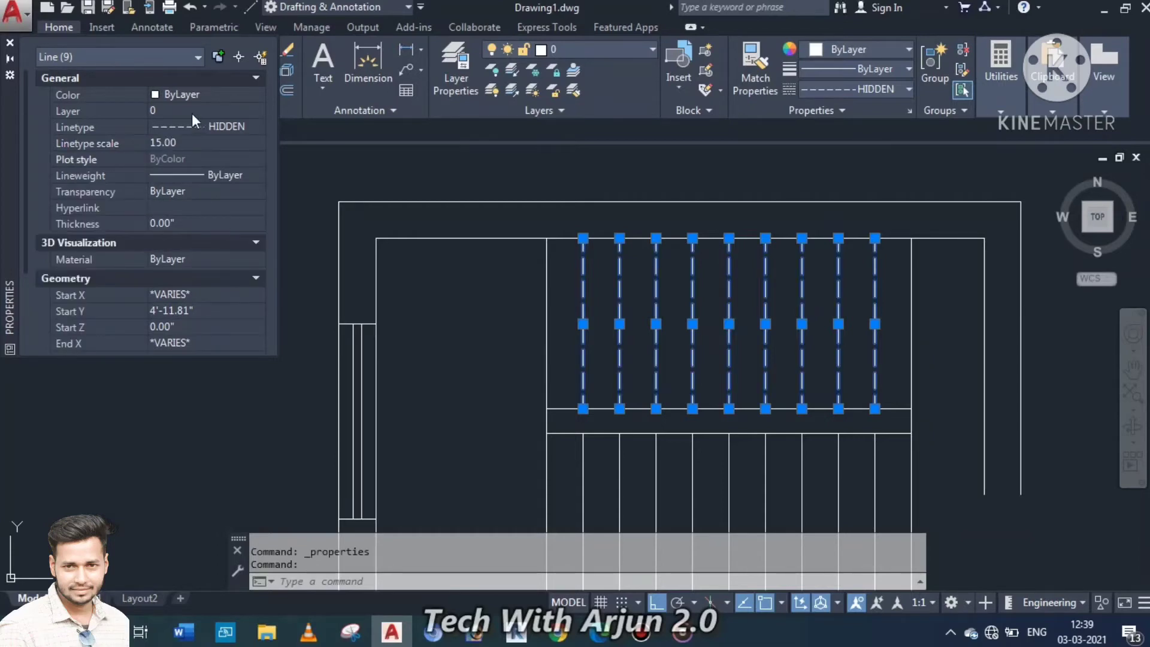
left_click(9, 43)
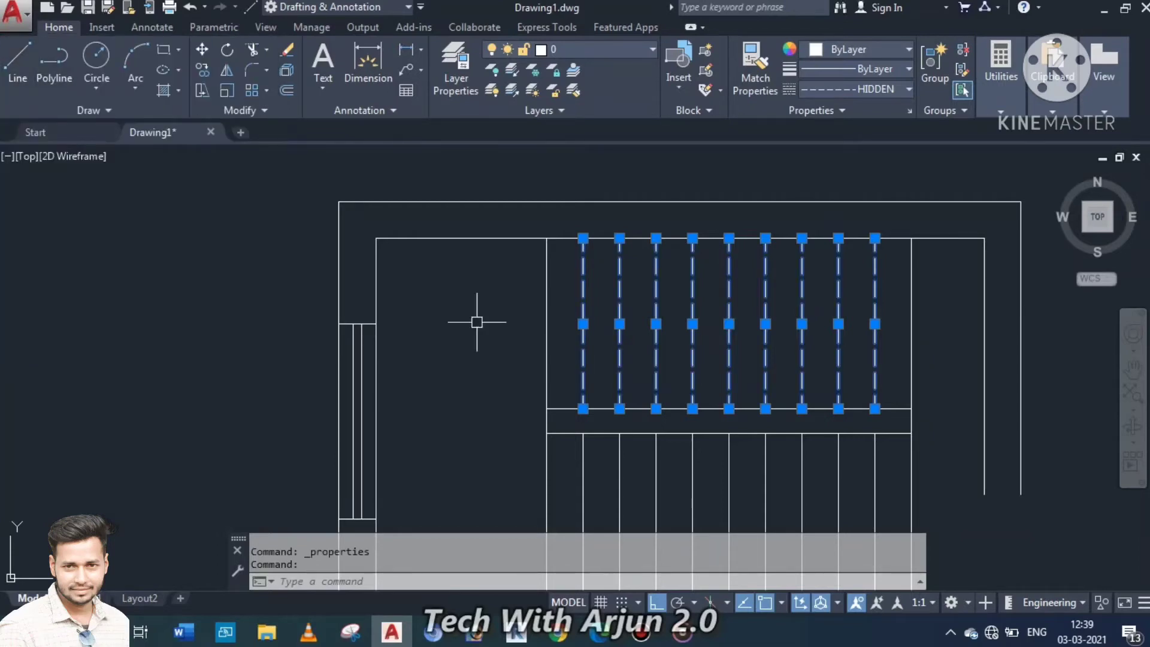
key("Escape")
- Trim away the right-hand vertical end line of the upper flight, down to the middle strip between the flights
scroll(499, 329, "down", 2)
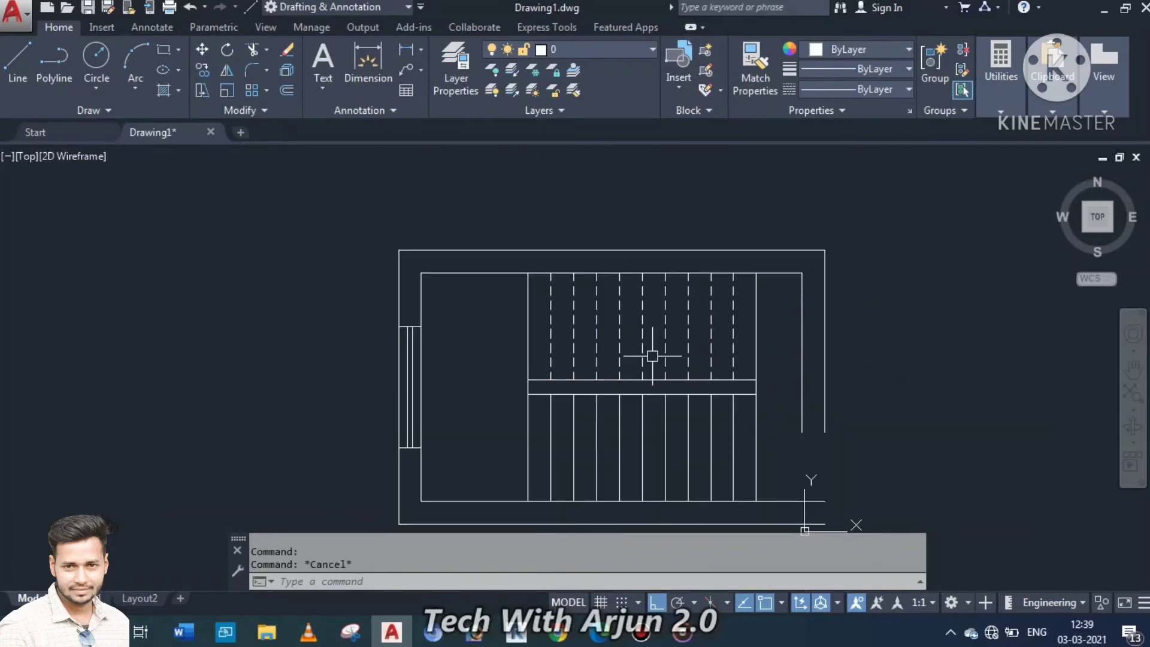
type("tr")
key("Return")
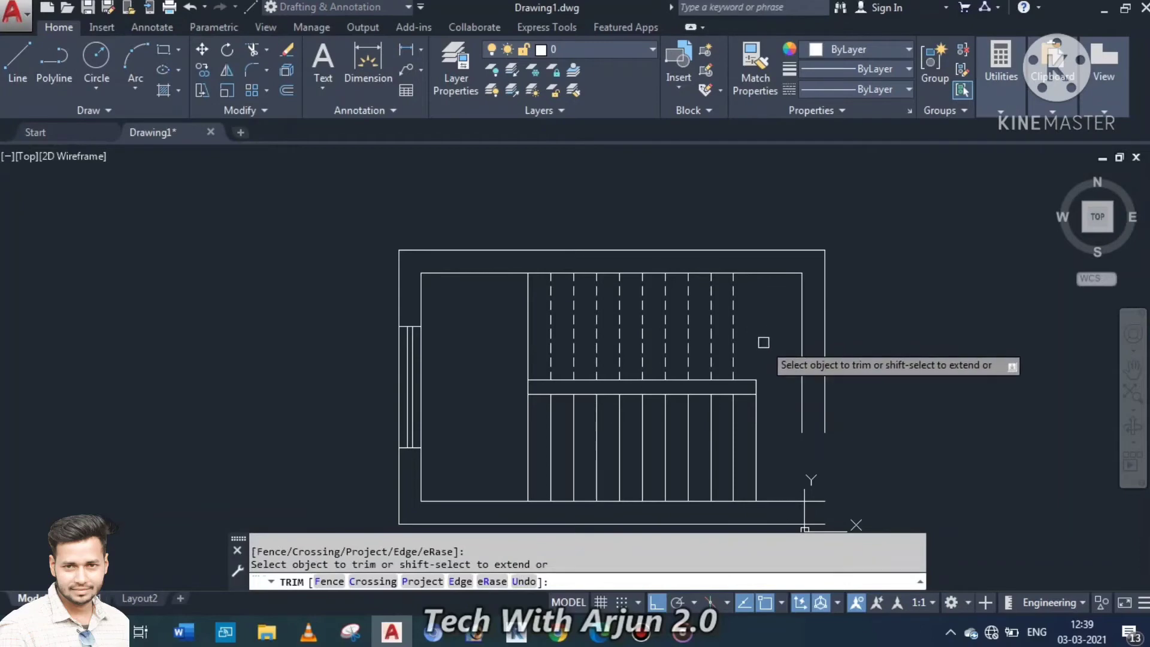
scroll(761, 336, "down", 1)
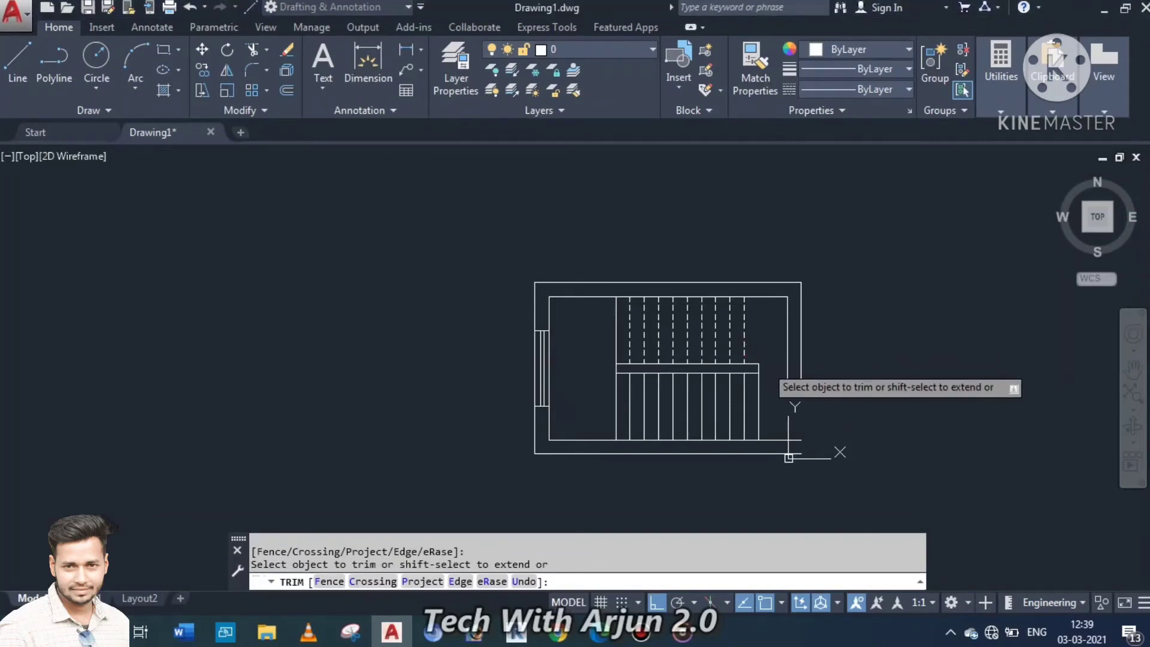
key("Escape")
- Draw a left-pointing entry arrow from lines in the right-wall opening and trim the segment between its head and shaft
scroll(760, 365, "up", 3)
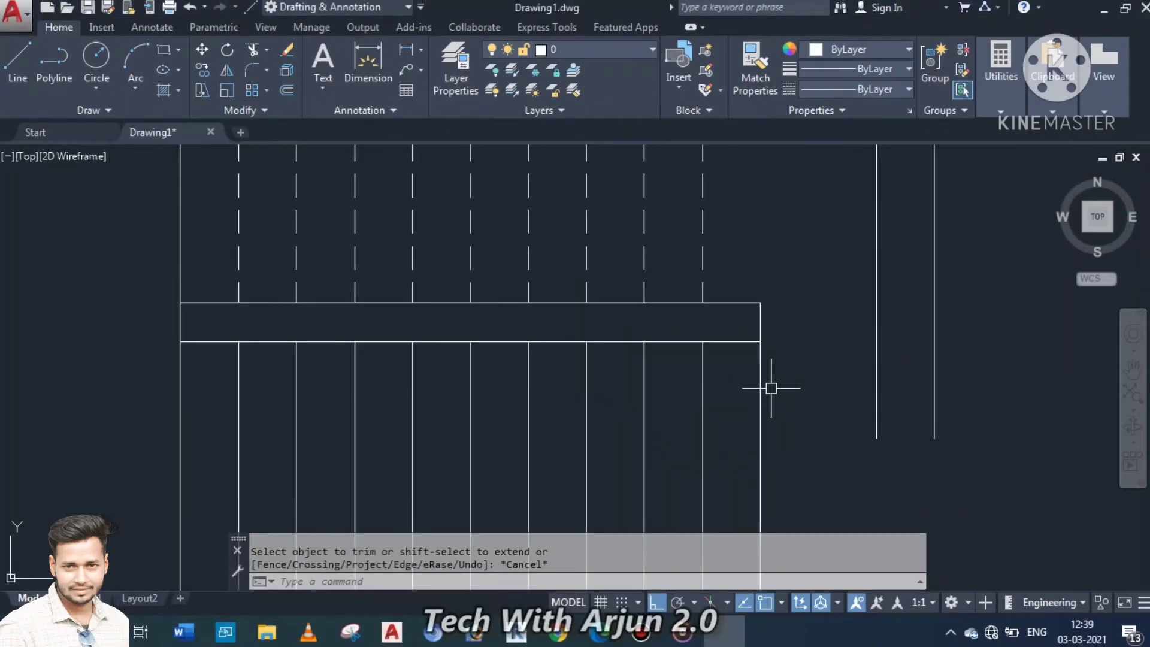
scroll(767, 383, "down", 1)
mouse_move(771, 388)
middle_mouse_down()
mouse_move(750, 357)
mouse_move(653, 331)
middle_mouse_up()
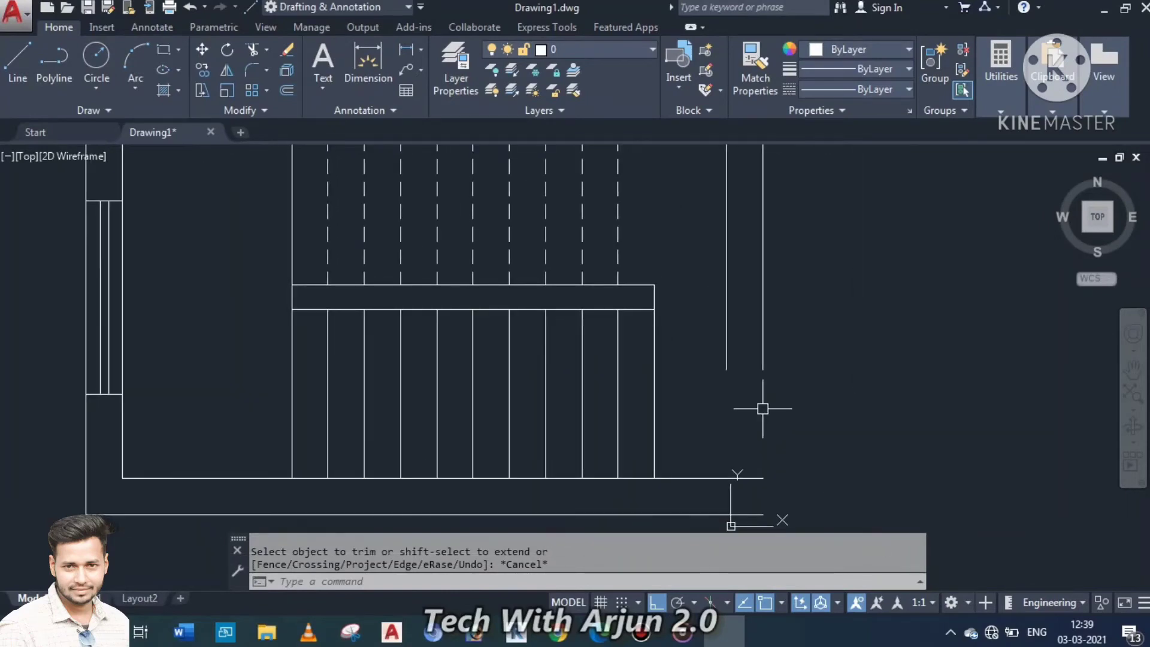
type("L")
key("Return")
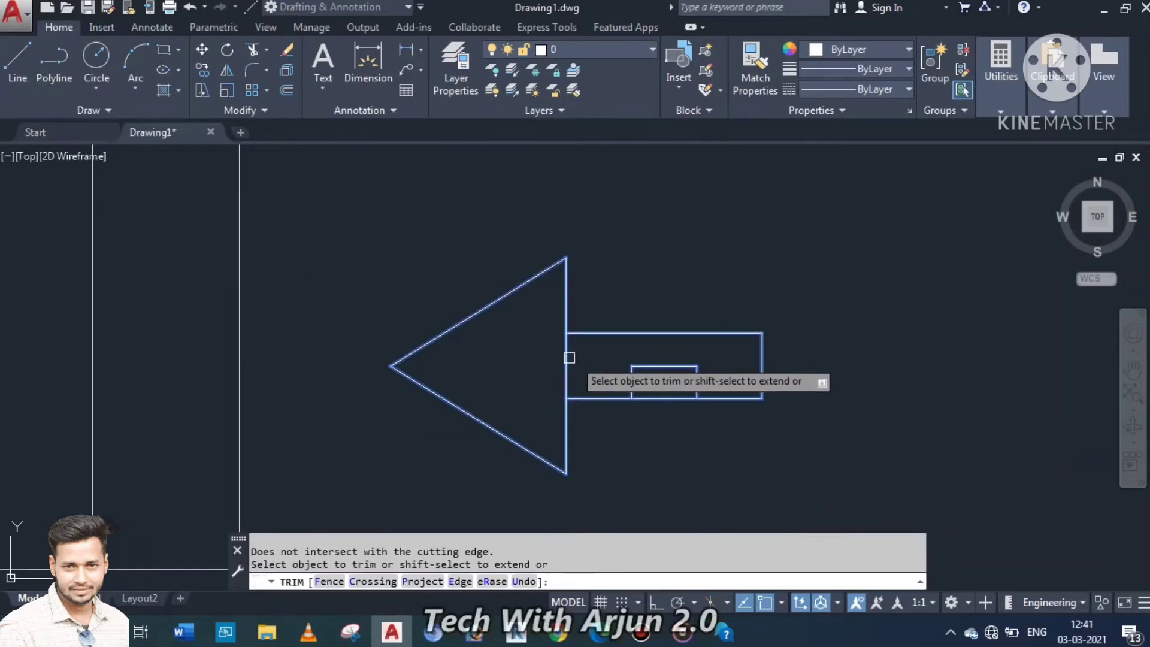
left_click(565, 375)
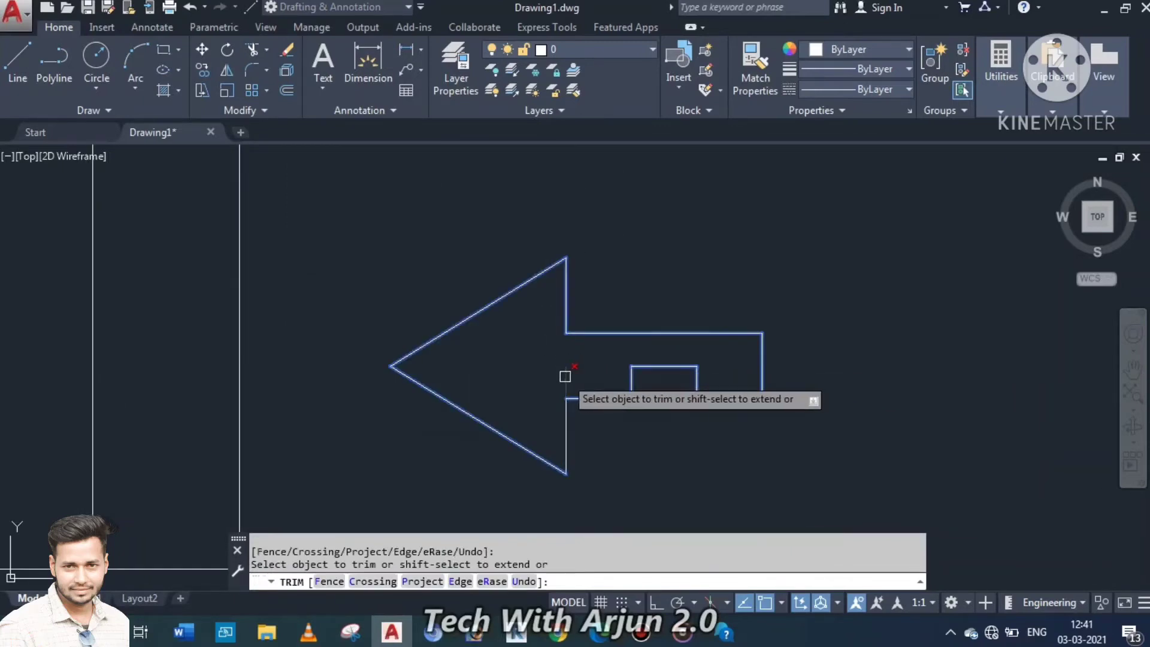
scroll(637, 415, "down", 1)
scroll(636, 415, "down", 1)
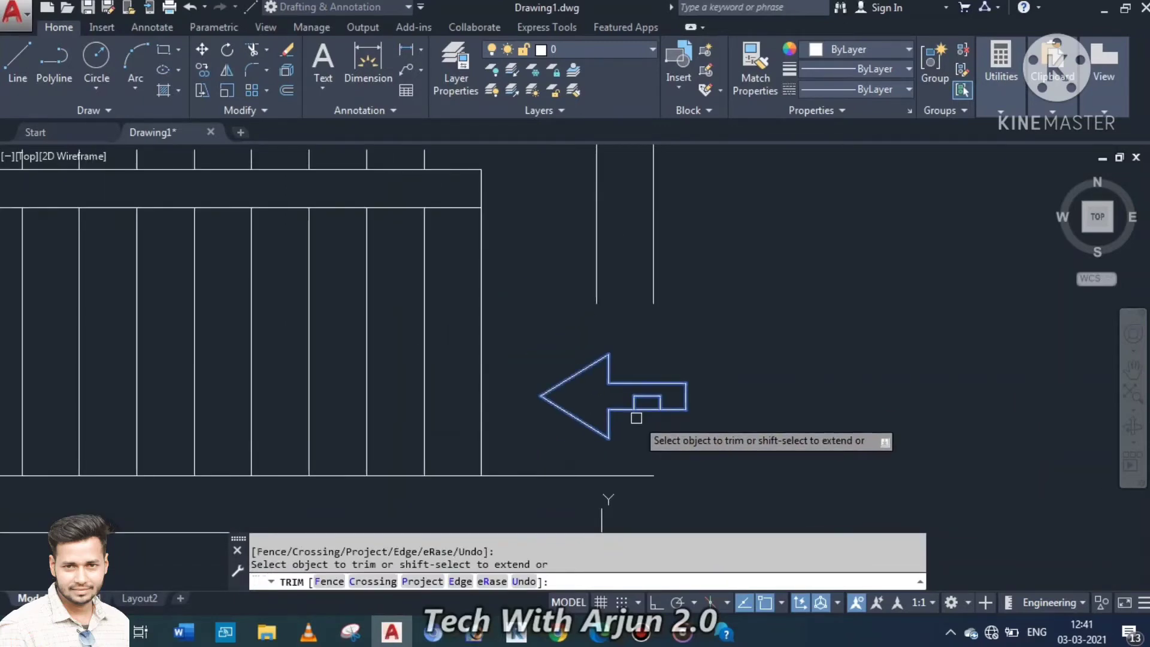
key("Escape")
- Delete the three lines of the small leftover rectangle inside the arrow's shaft
left_click(646, 396)
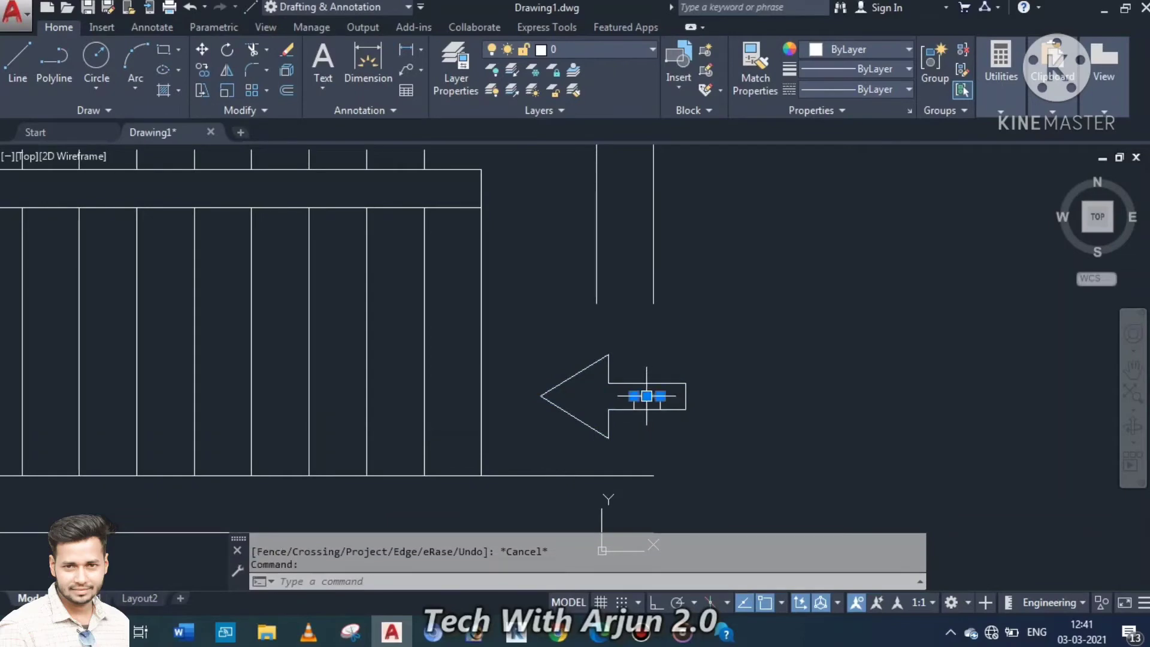
scroll(635, 402, "up", 5)
left_click(620, 401)
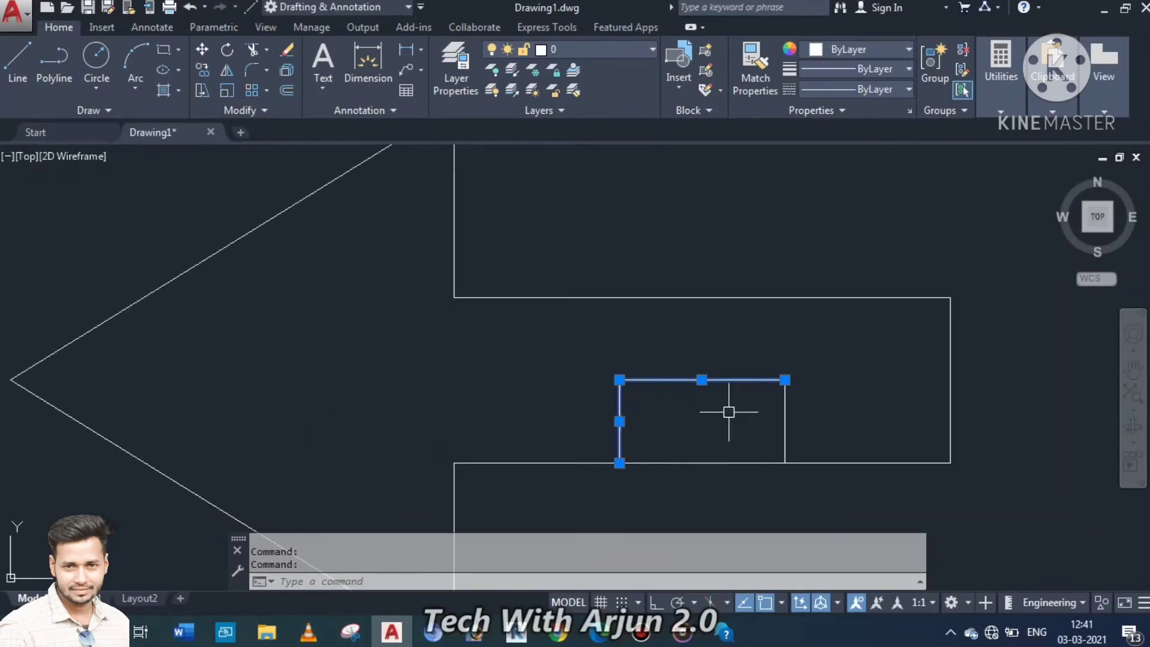
key("Delete")
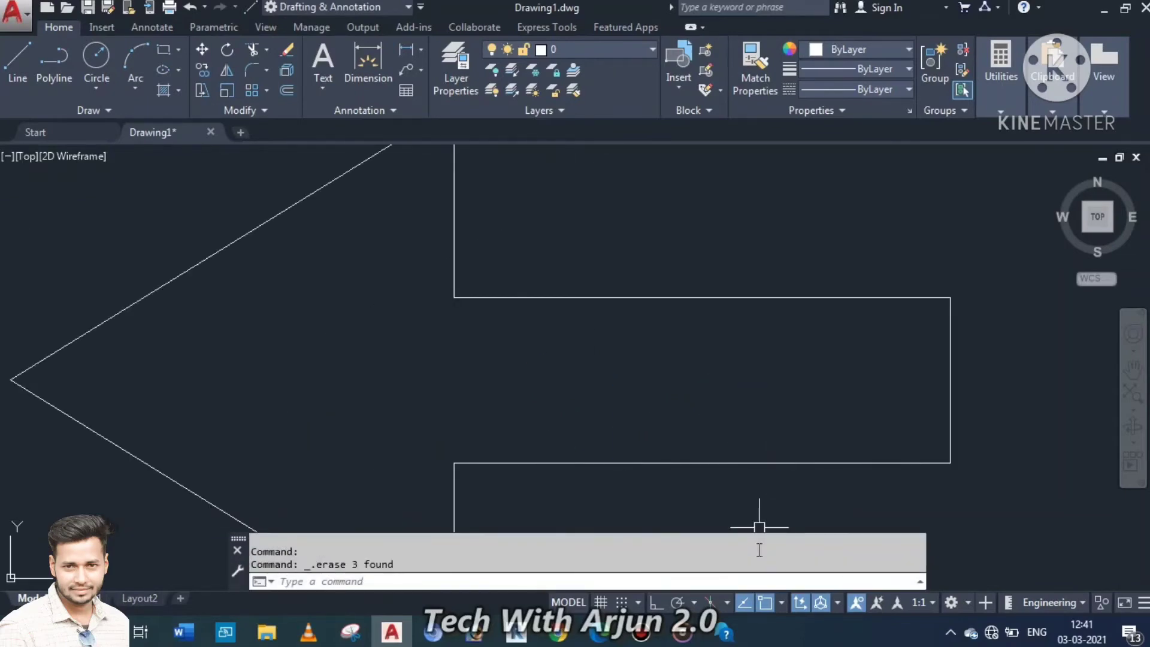
- Draw a five-segment zigzag break line across the upper flight, from its lower-left corner to the third dashed tread's upper end
scroll(588, 308, "down", 6)
scroll(588, 308, "down", 4)
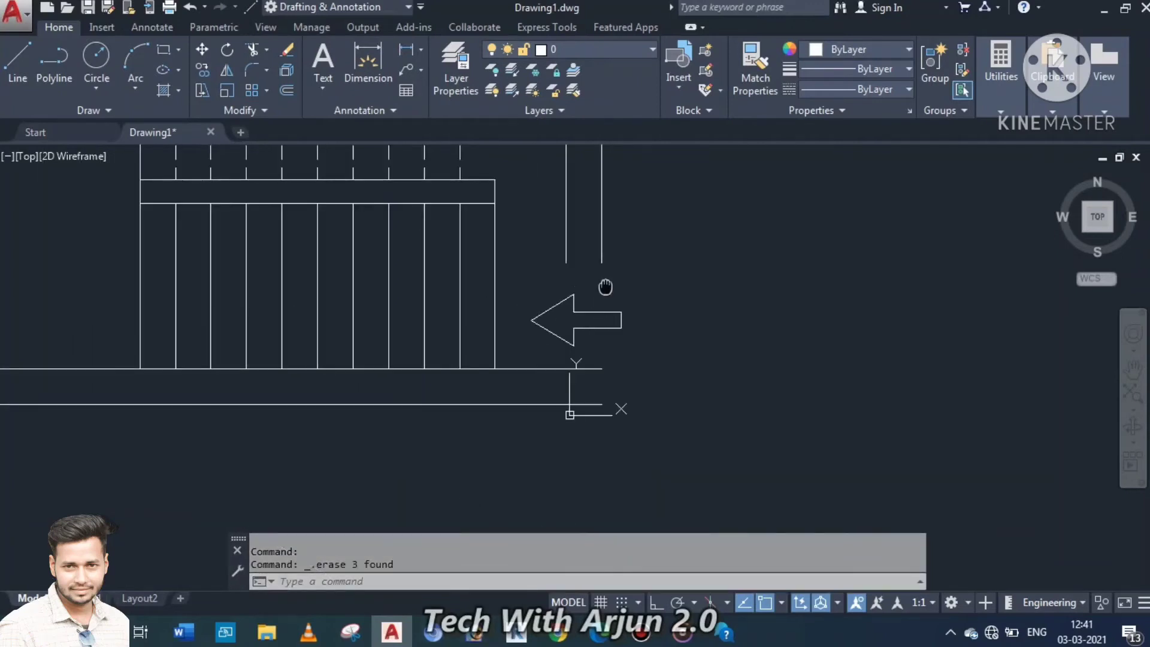
middle_click_drag(606, 287, 786, 365)
scroll(484, 240, "down", 1)
middle_click_drag(486, 241, 585, 355)
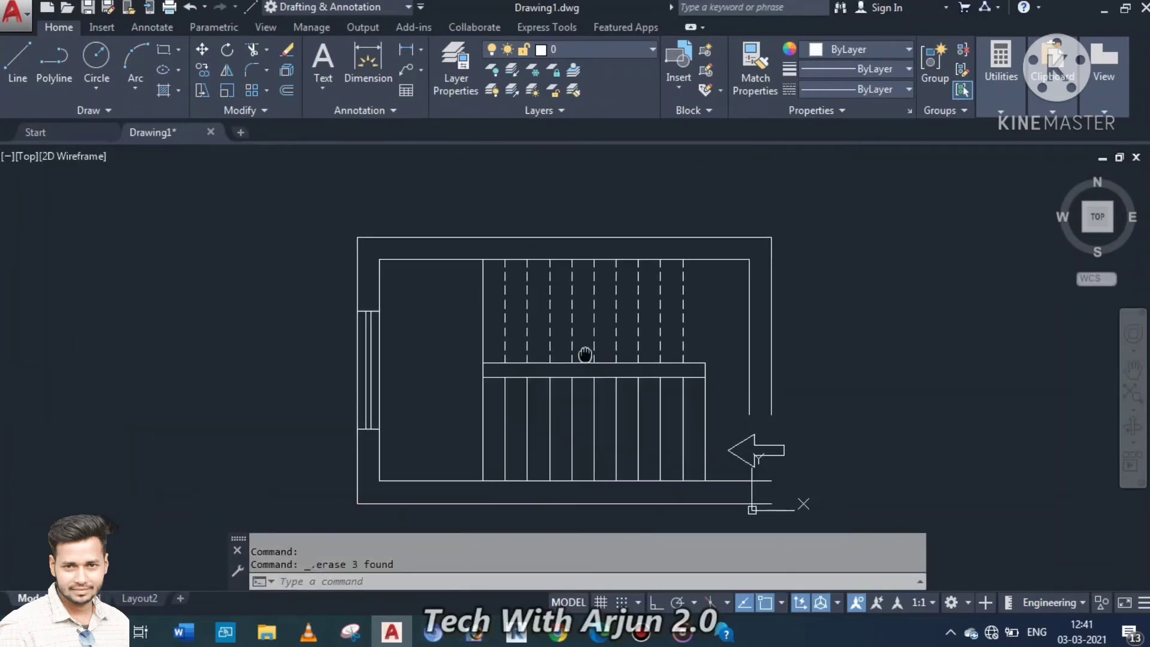
scroll(585, 349, "up", 4)
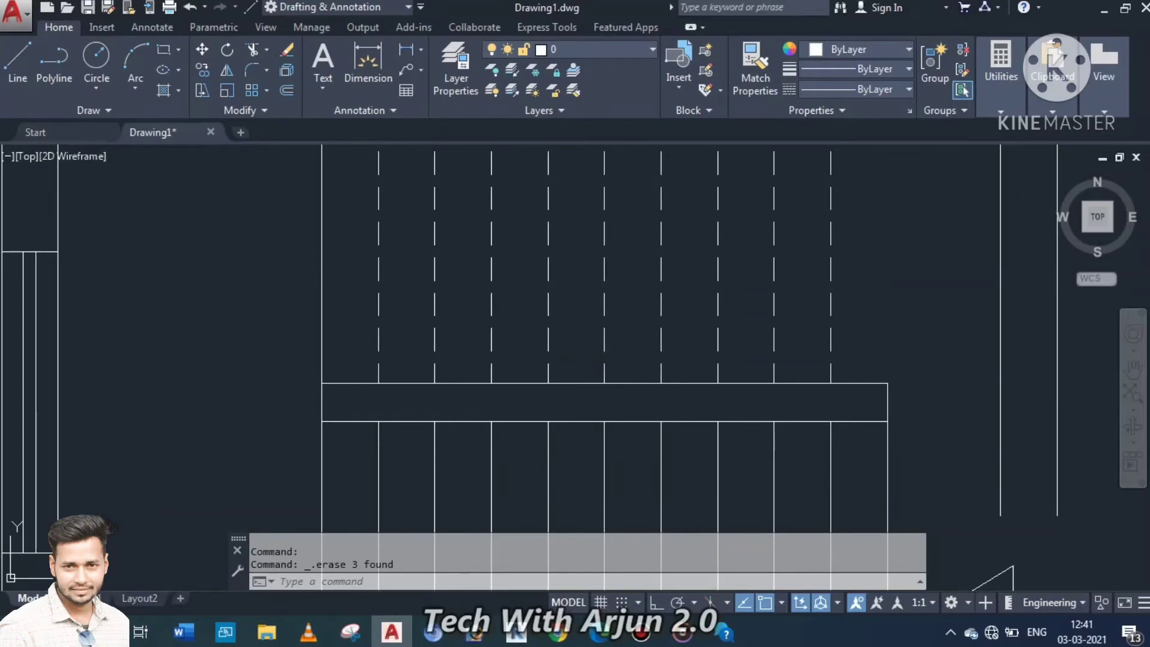
type("L")
key("Return")
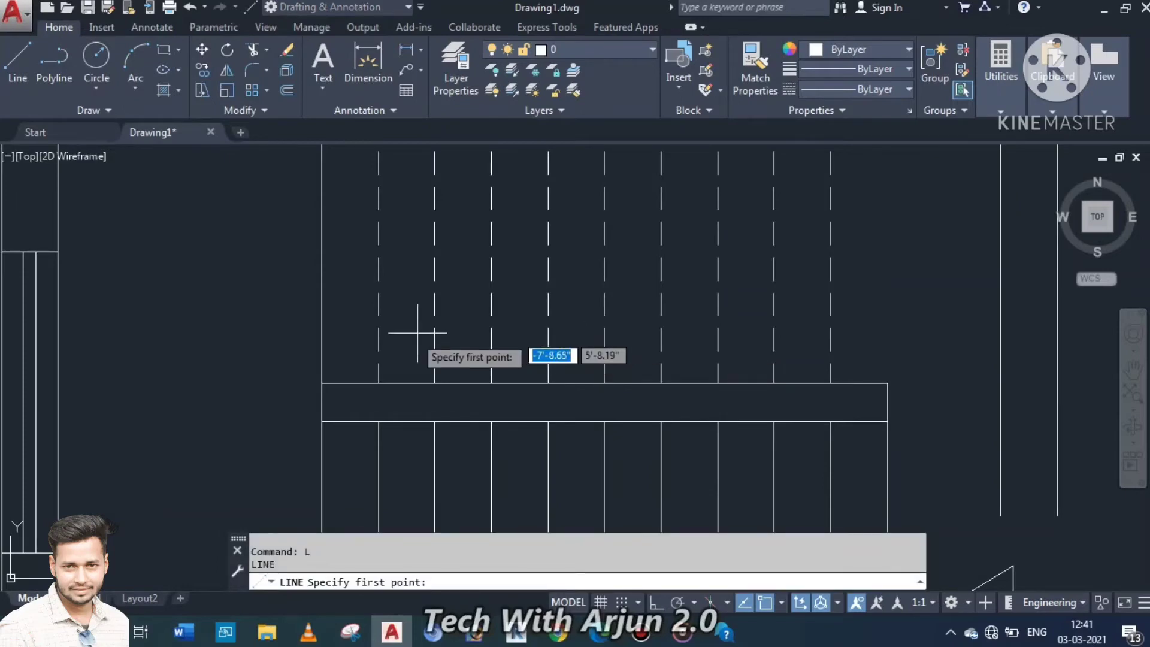
left_click(321, 383)
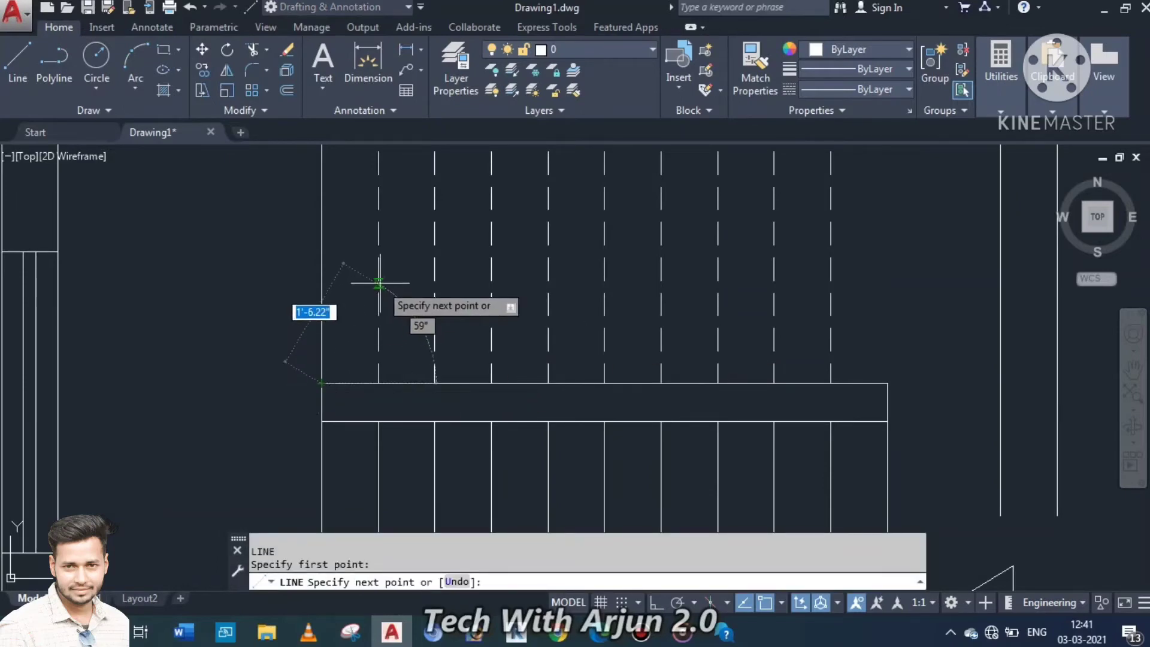
scroll(380, 282, "down", 4)
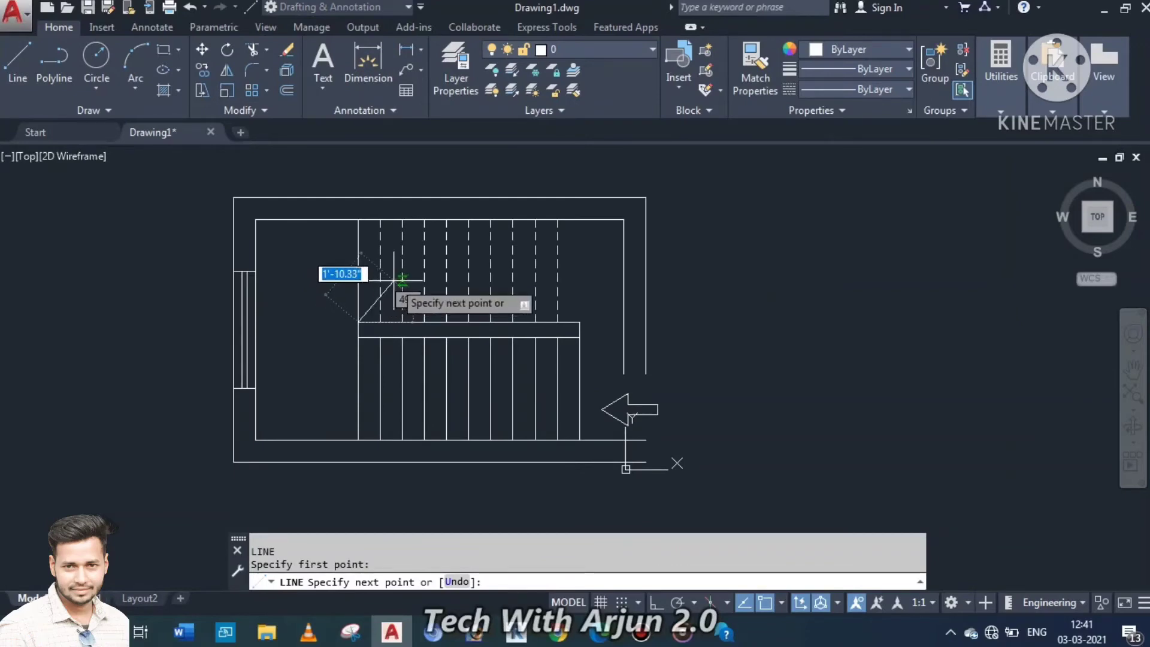
scroll(402, 278, "up", 2)
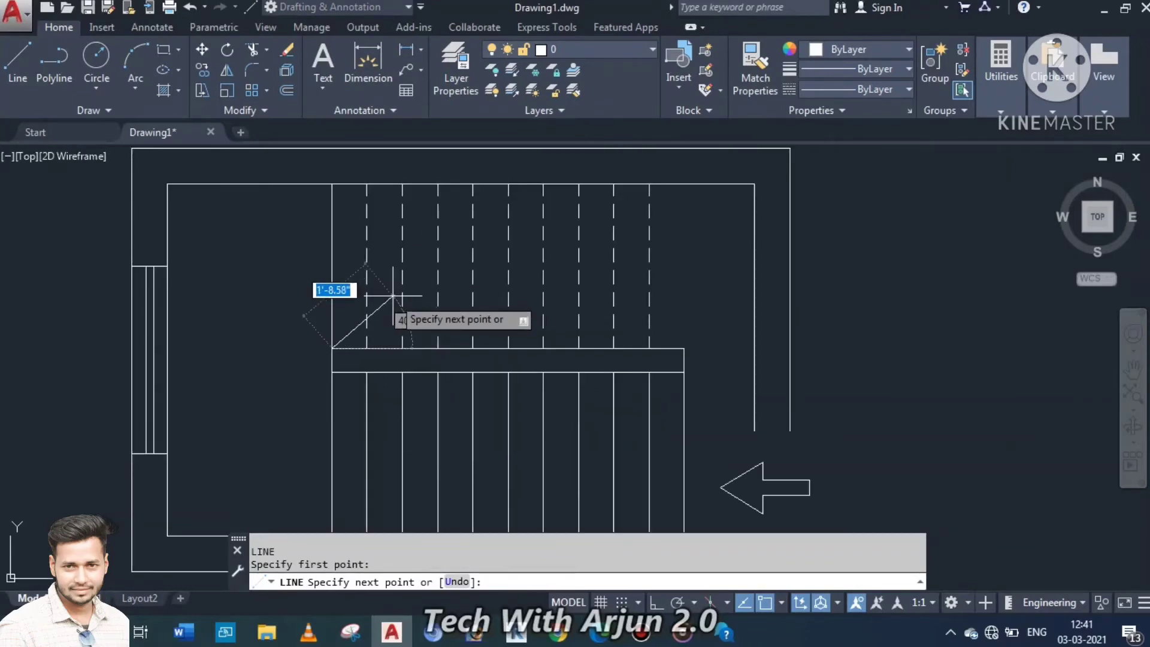
left_click(367, 281)
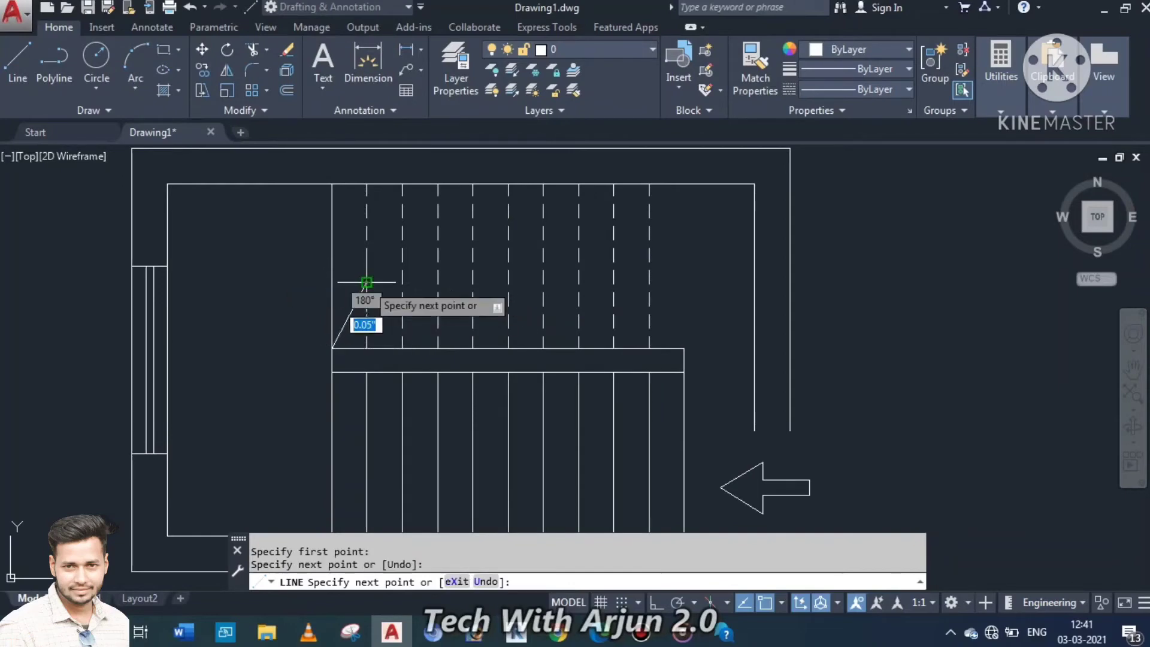
left_click(401, 310)
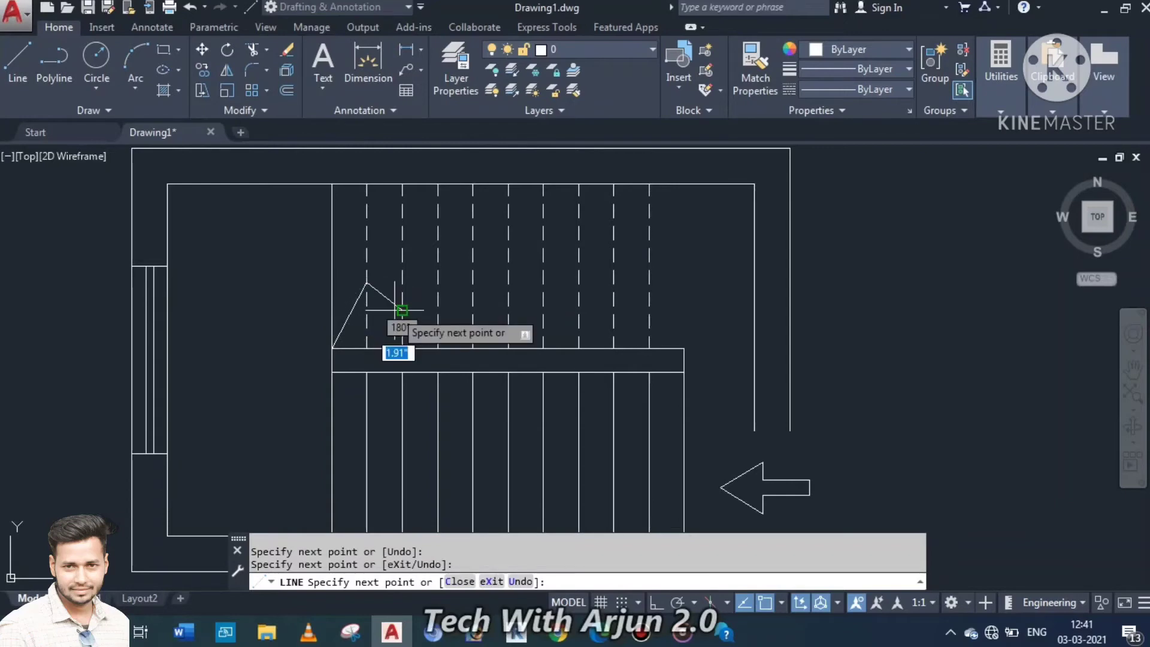
left_click(348, 219)
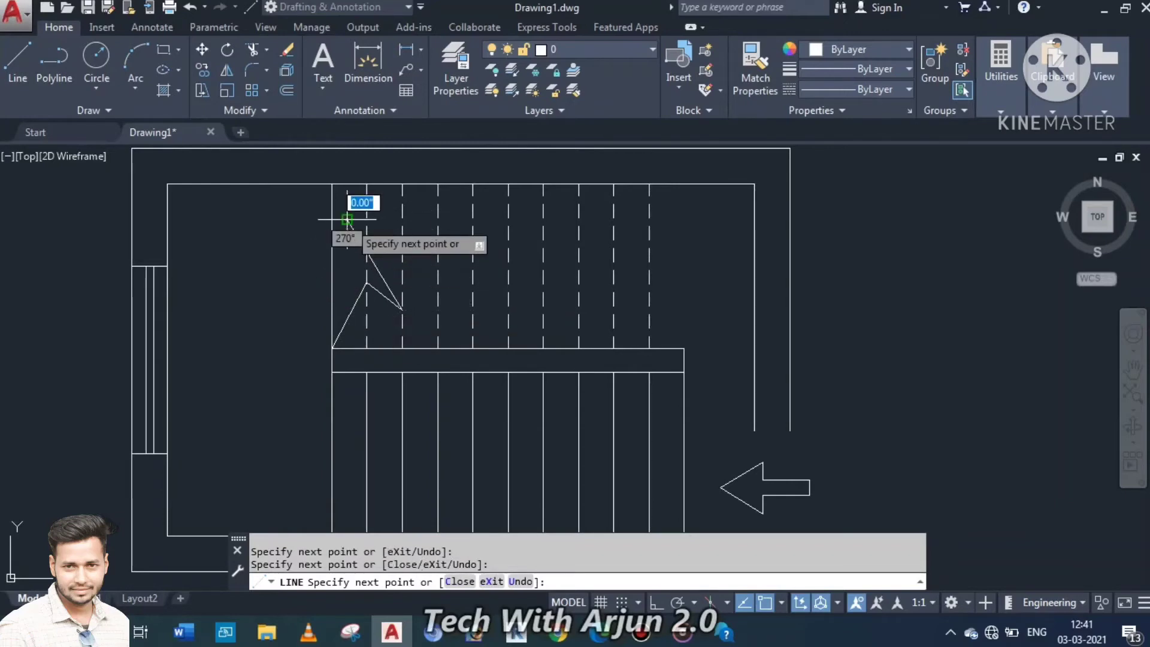
left_click(387, 256)
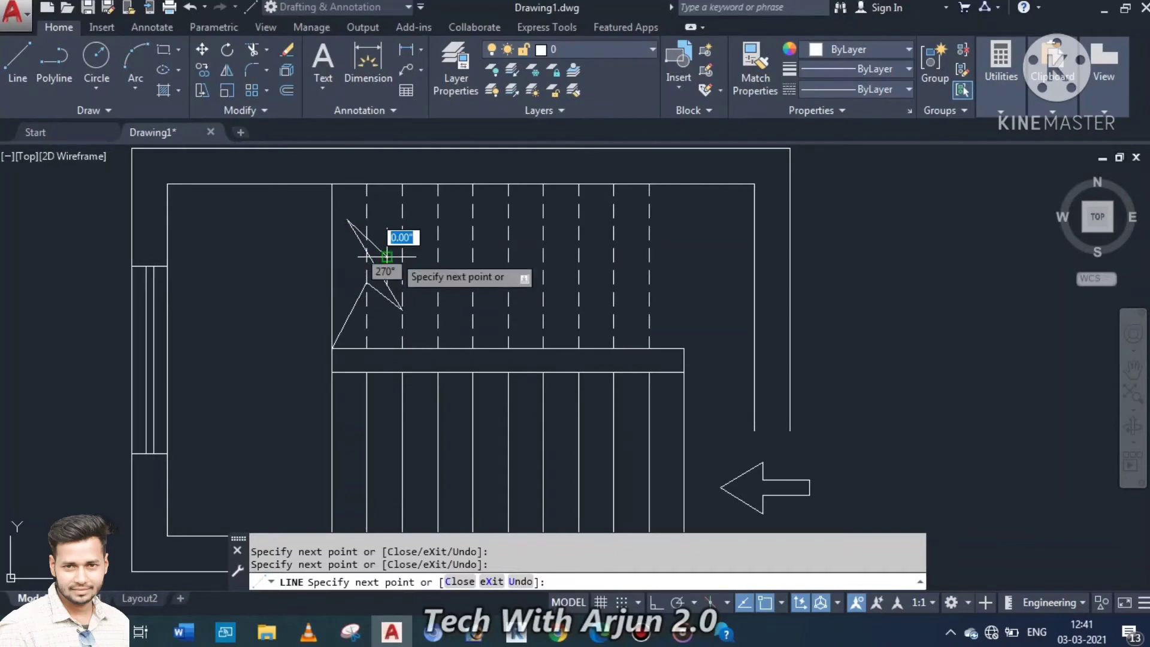
left_click(438, 185)
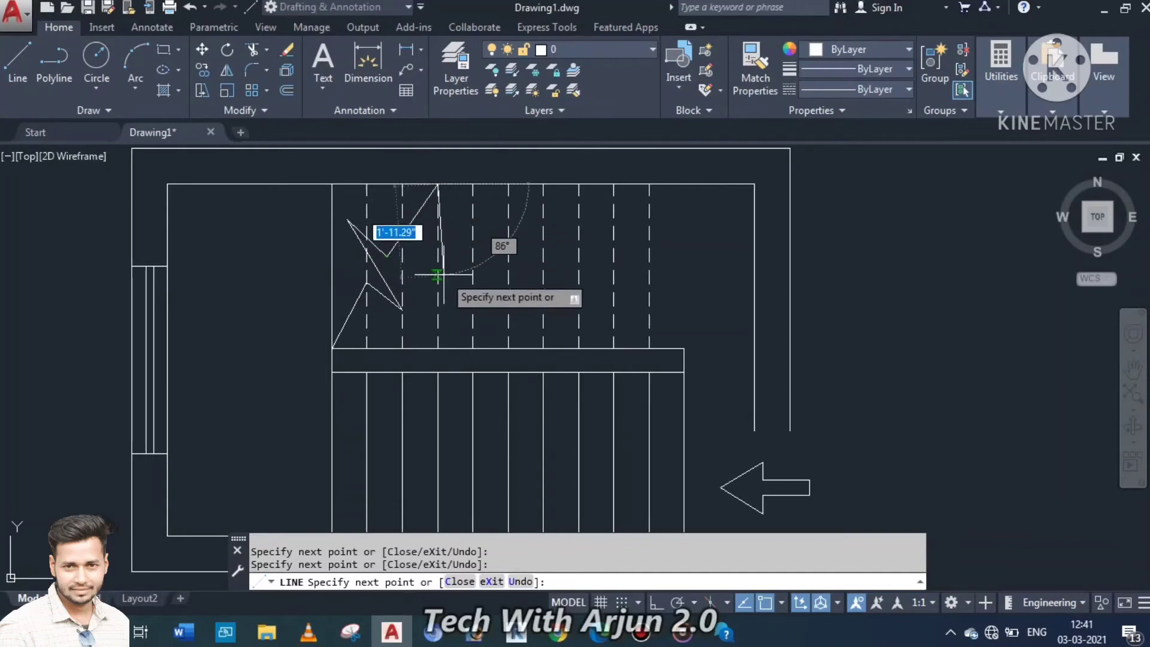
key("Escape")
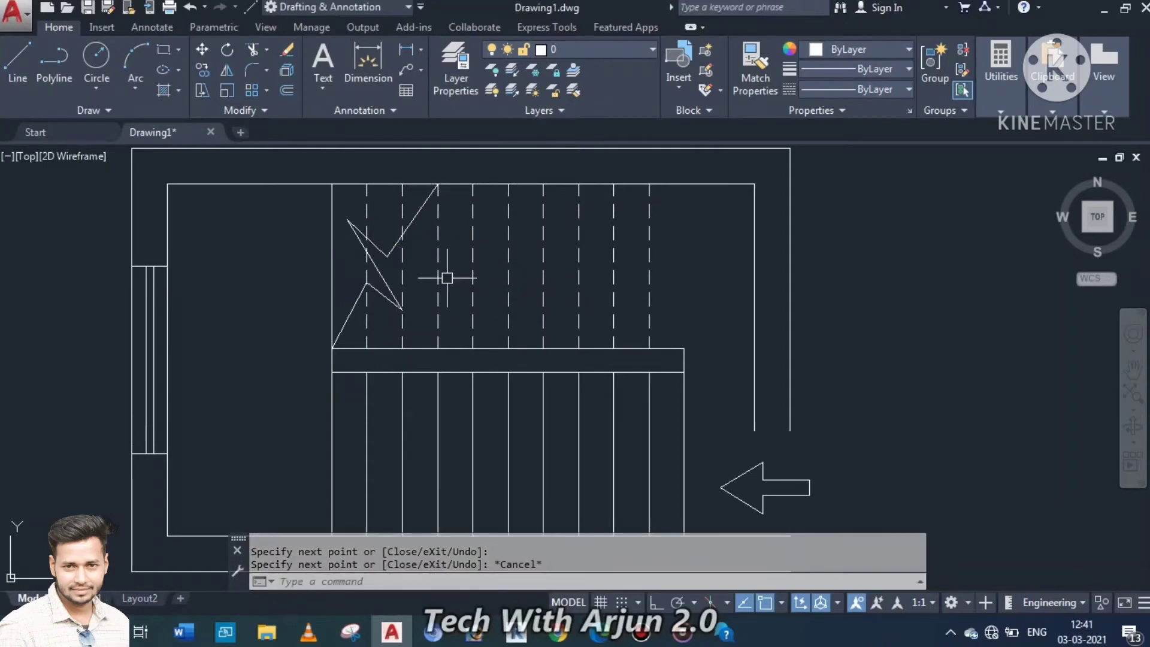
- Close the open end of the right wall above the opening with a 9" horizontal line
scroll(447, 277, "down", 4)
scroll(561, 345, "up", 6)
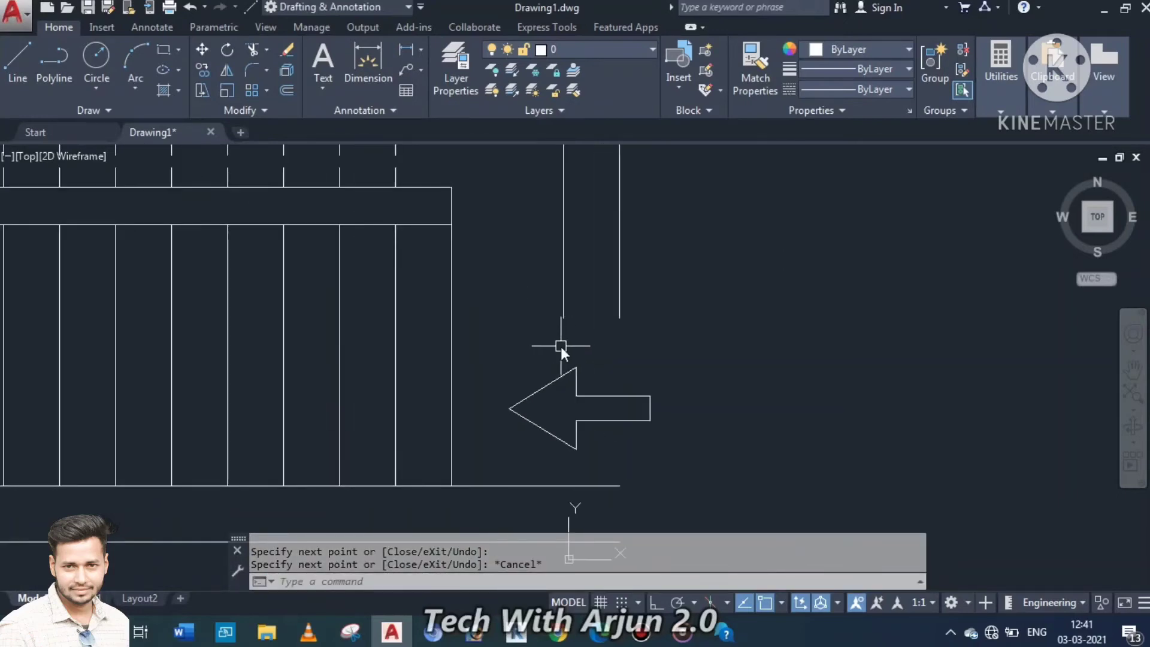
type("L")
key("Return")
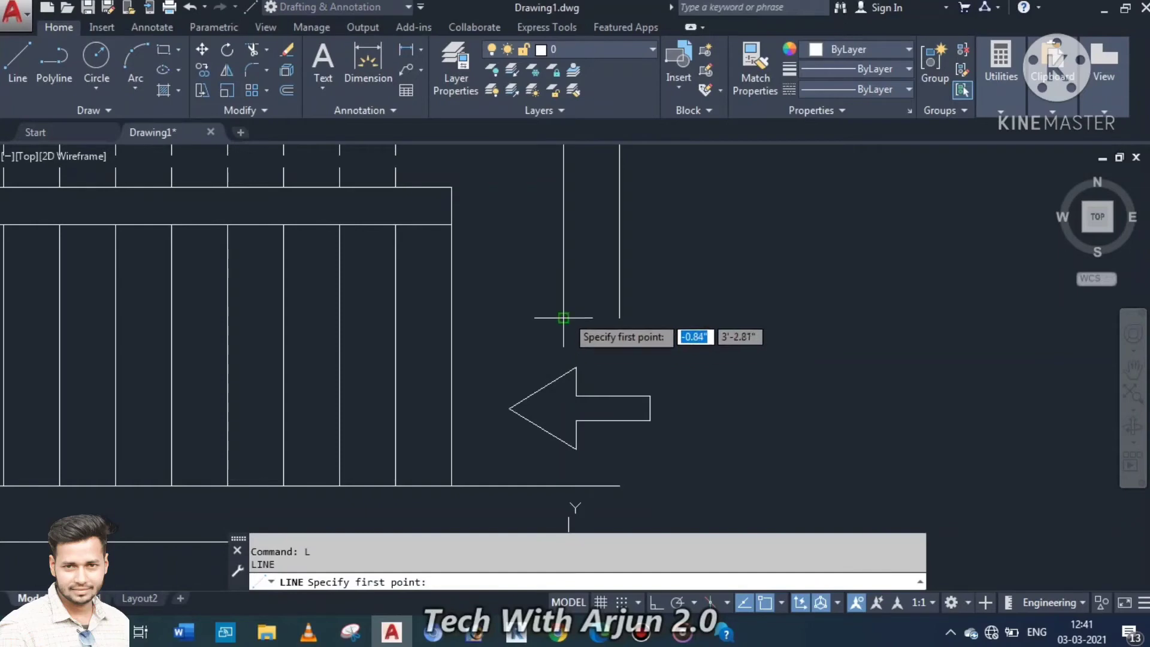
left_click(563, 318)
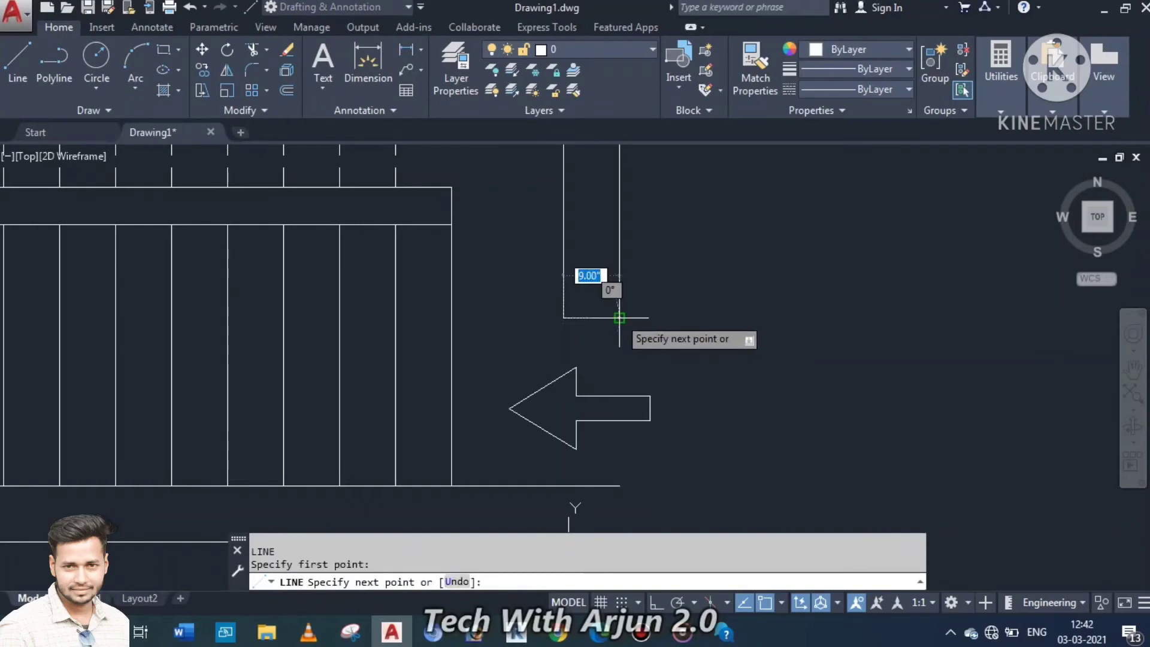
left_click(619, 318)
key("Escape")
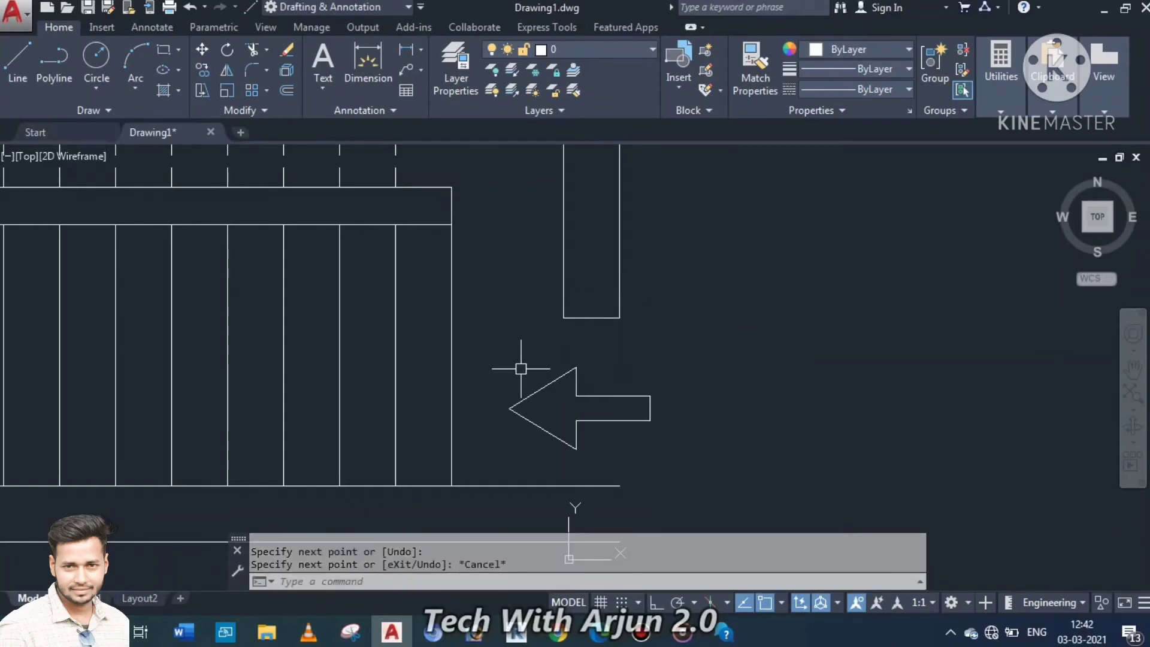
- Close the right end of the bottom wall with a vertical line joining its inner and outer edges
scroll(520, 369, "down", 2)
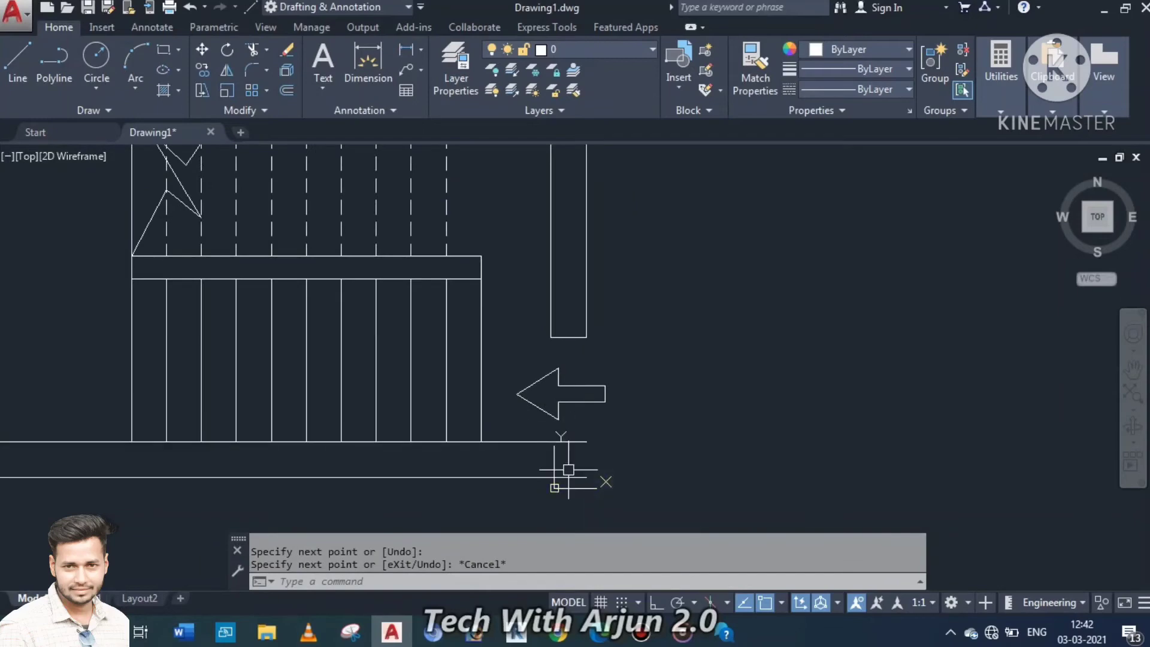
type("L")
key("Return")
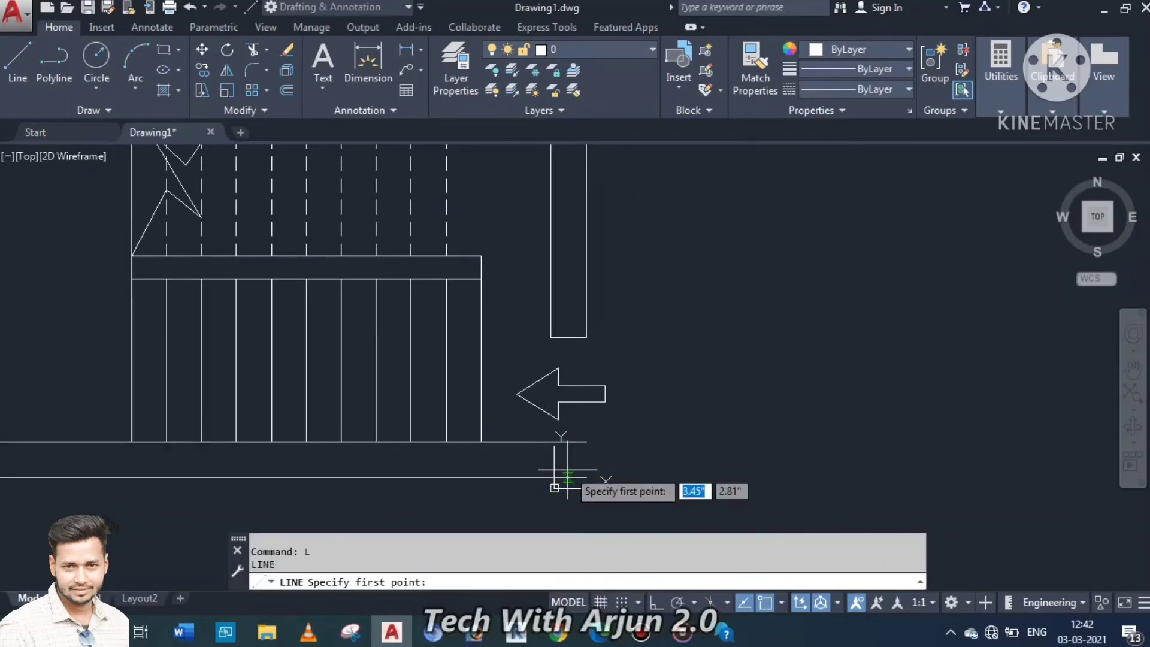
left_click(586, 443)
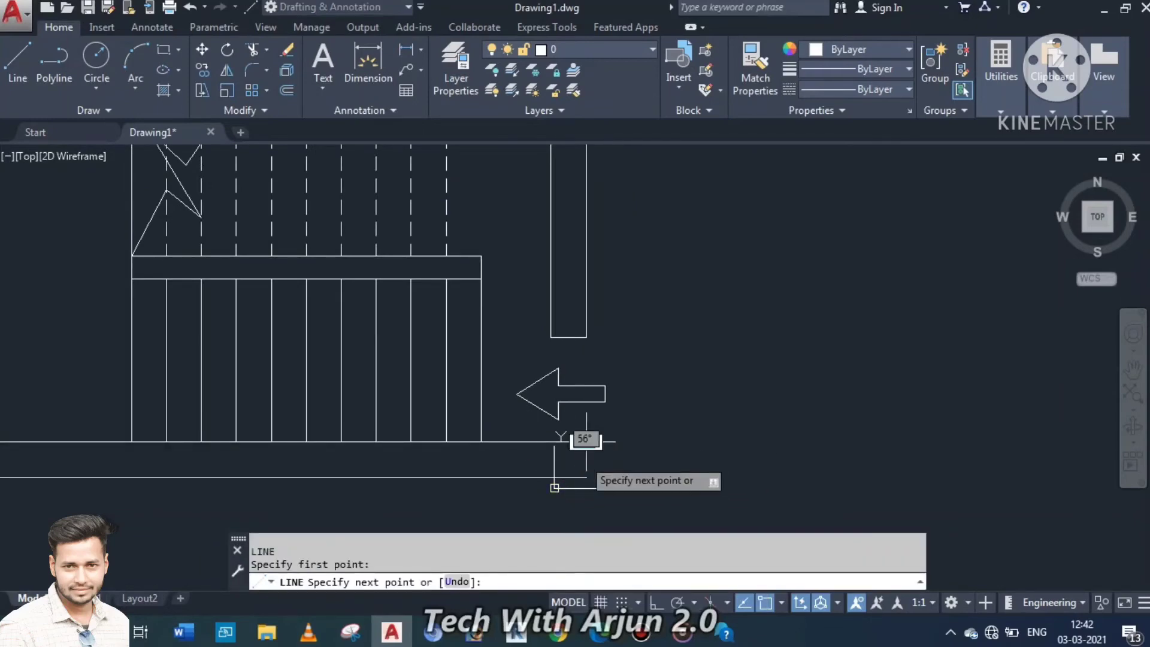
left_click(587, 477)
key("Escape")
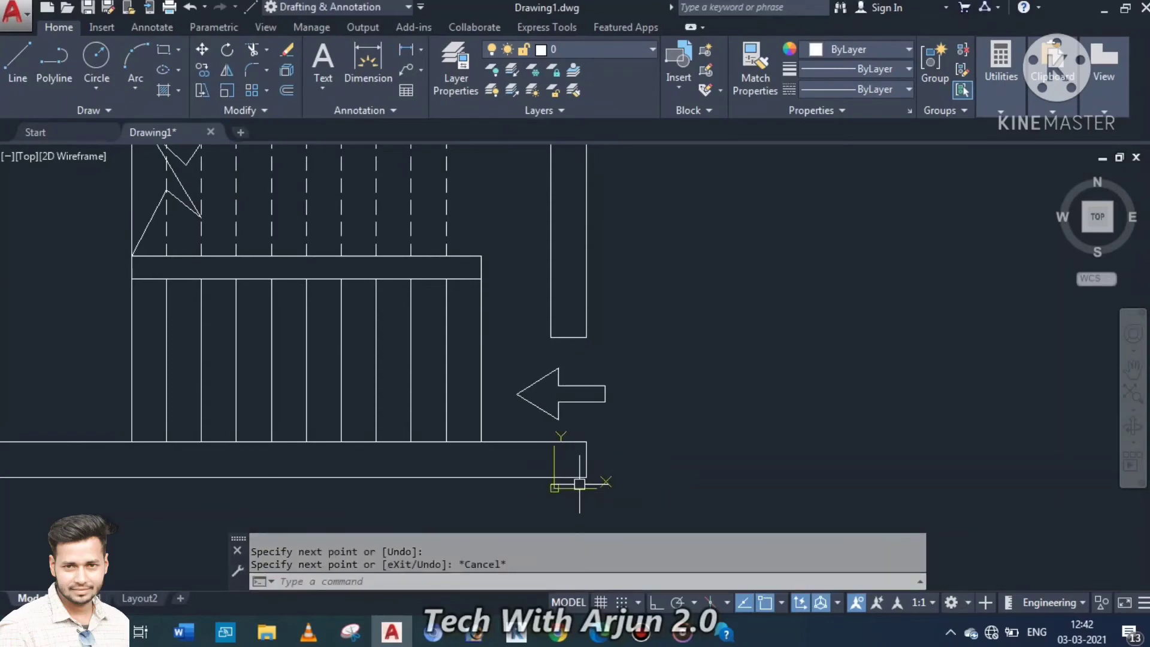
scroll(623, 420, "down", 4)
middle_click_drag(652, 409, 679, 408)
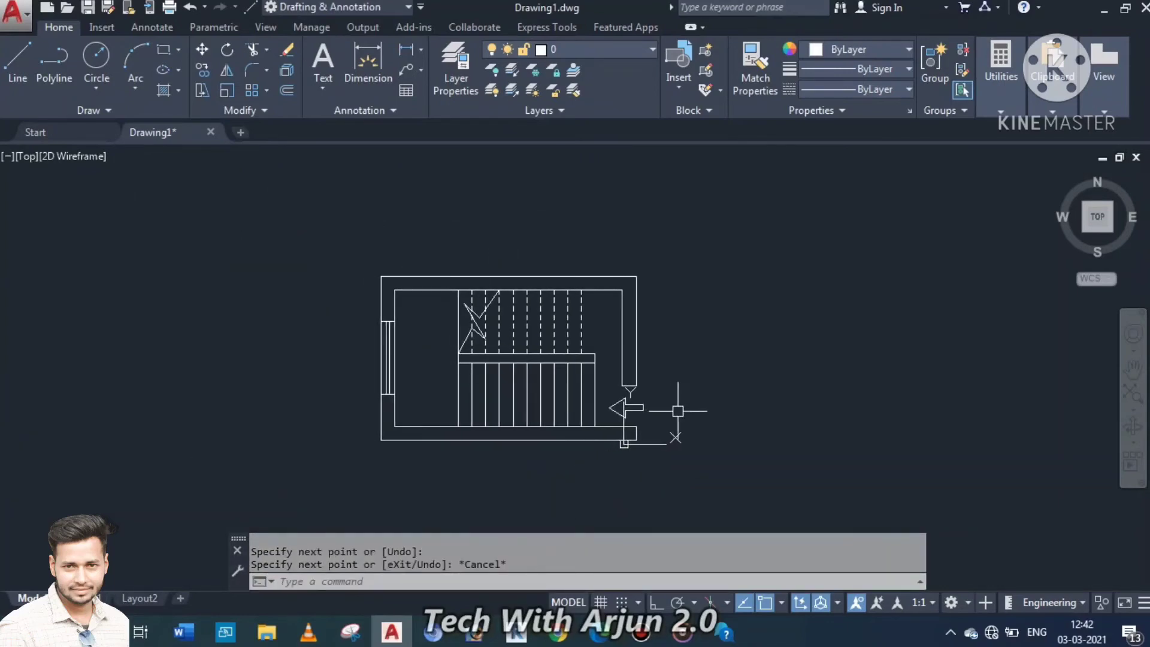
scroll(432, 390, "up", 2)
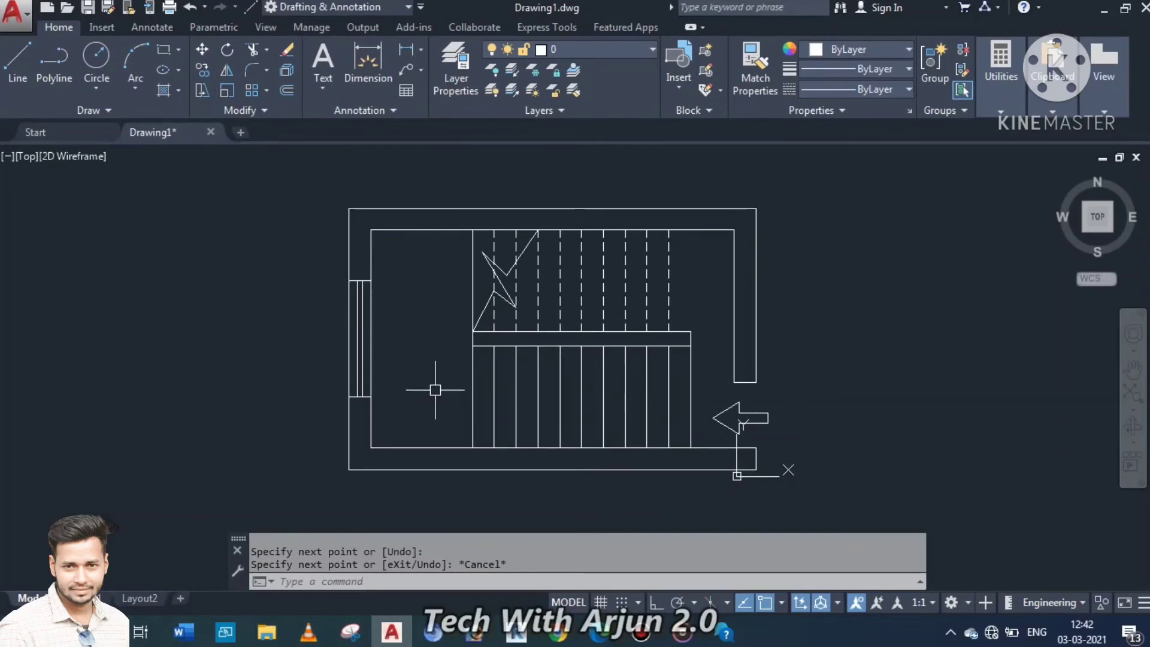